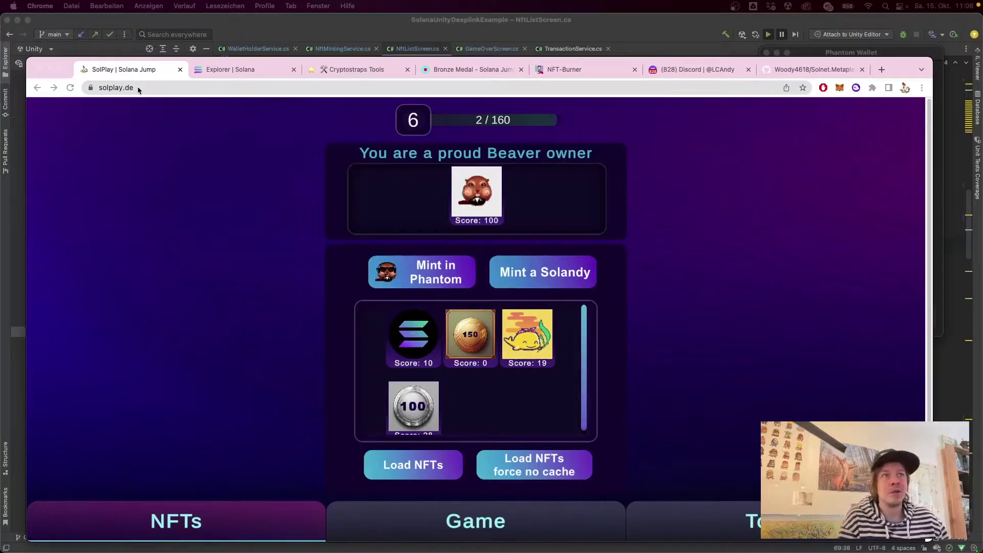
Step: Mint a SolAndy NFT with Phantom approval, pick it as character, and jump until Game Over
left_click(533, 275)
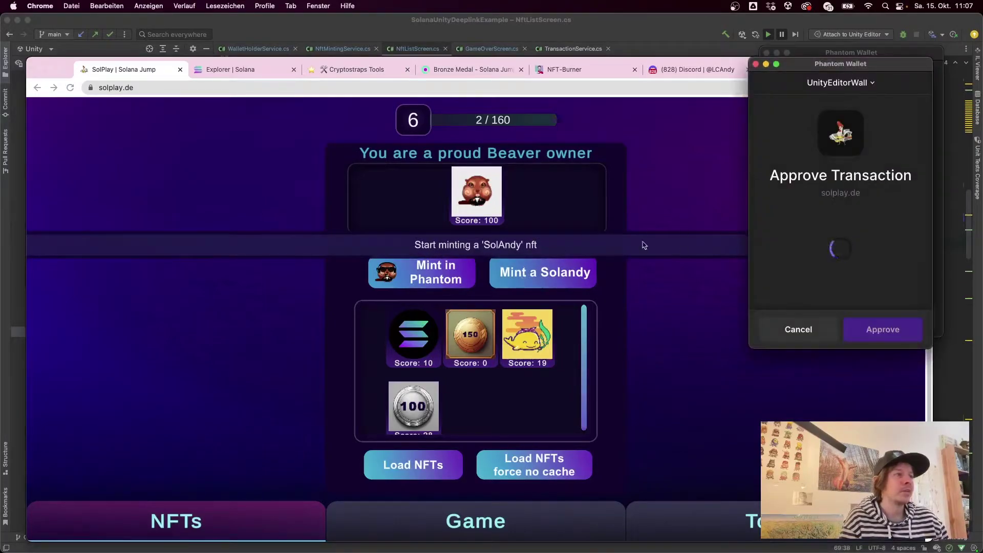
left_click(889, 331)
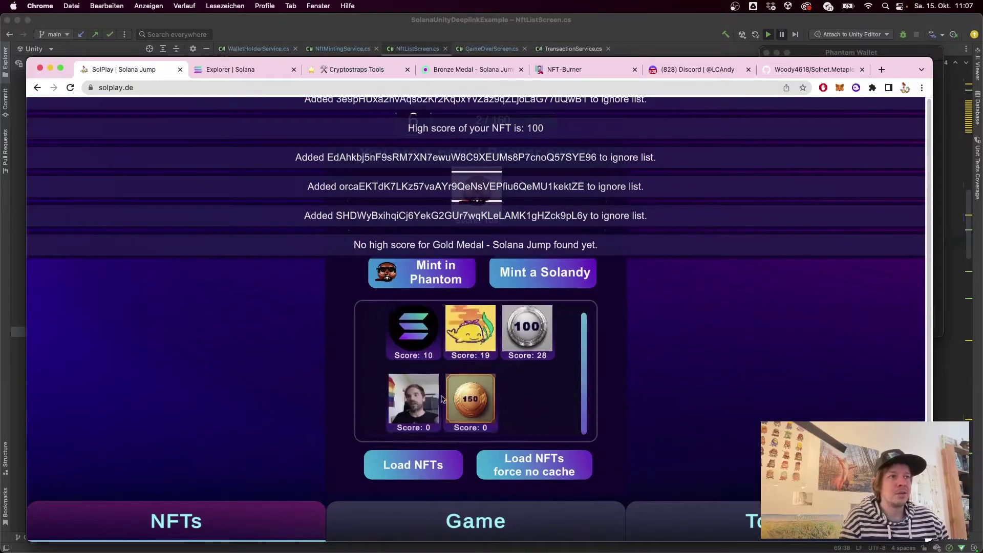
left_click(419, 396)
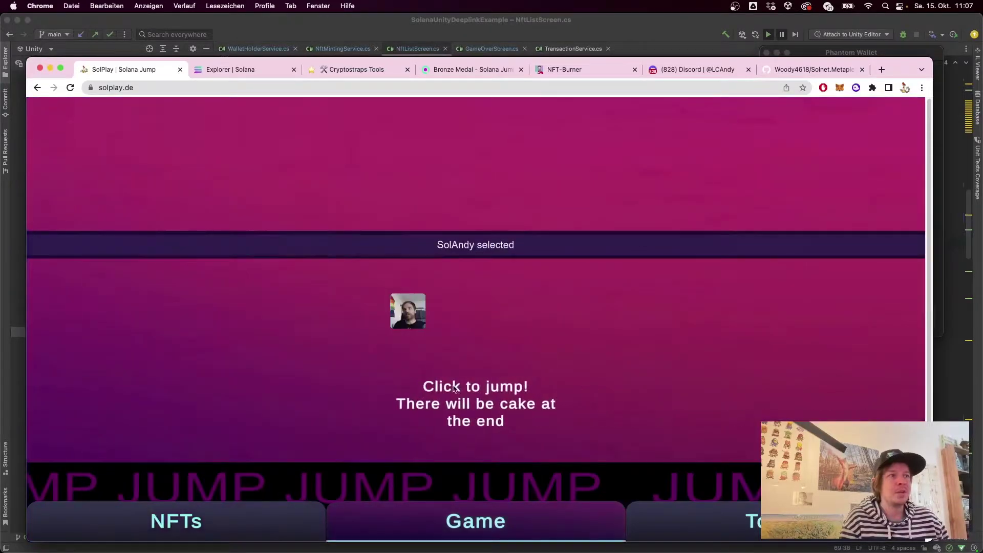
left_click(454, 391)
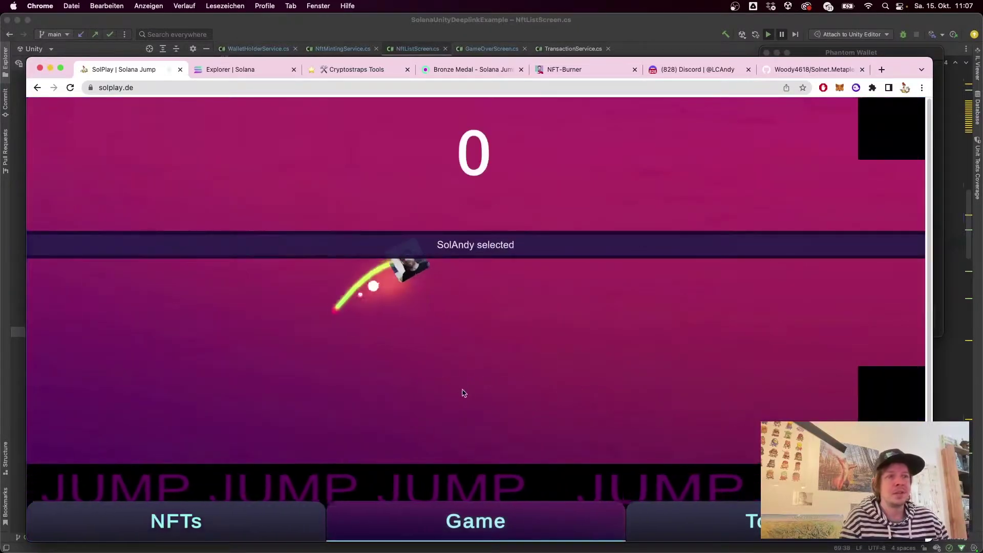
left_click(468, 395)
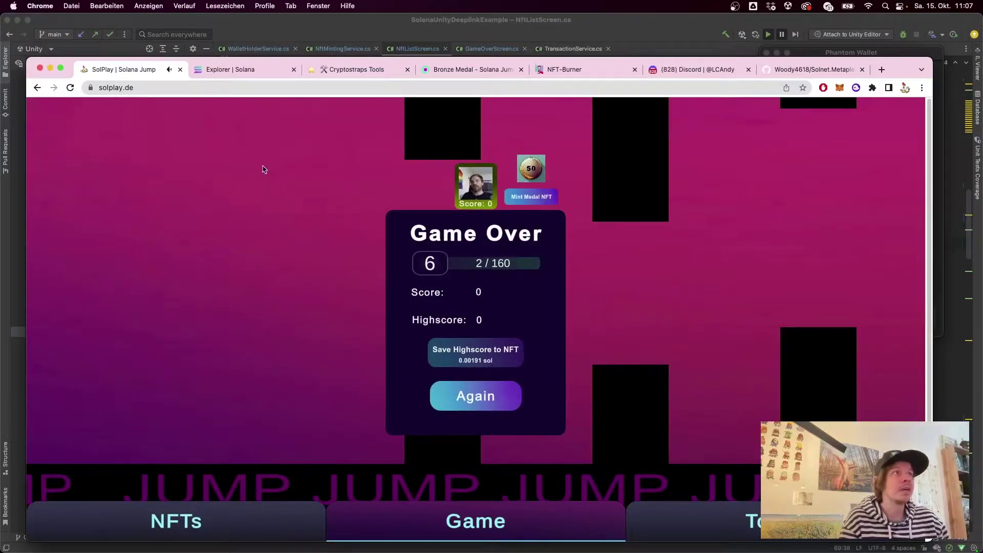
Step: Refresh the explorer history, open the newest transaction and highlight instruction #7's Unknown Instruction
left_click(251, 69)
left_click(726, 356)
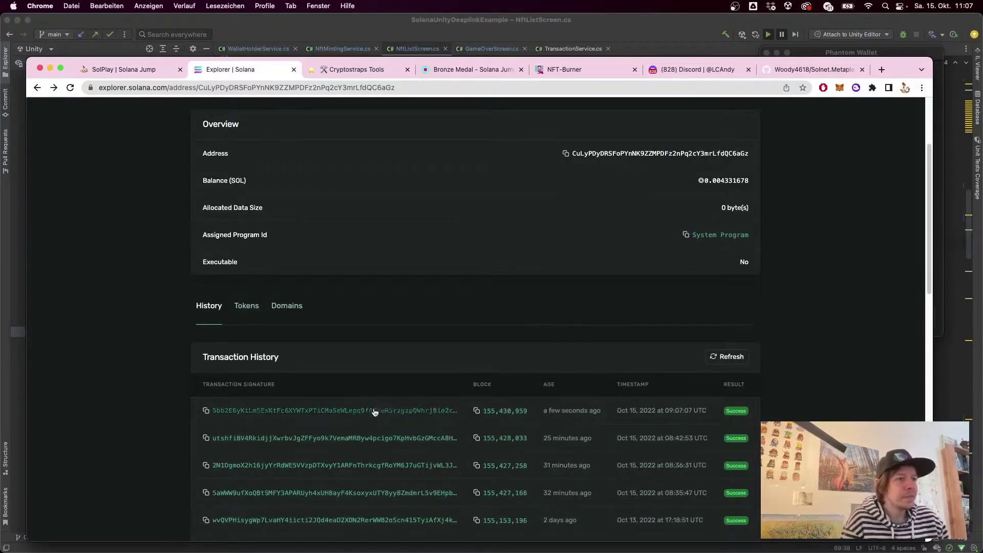
left_click(374, 410)
scroll(424, 296, "down", 3)
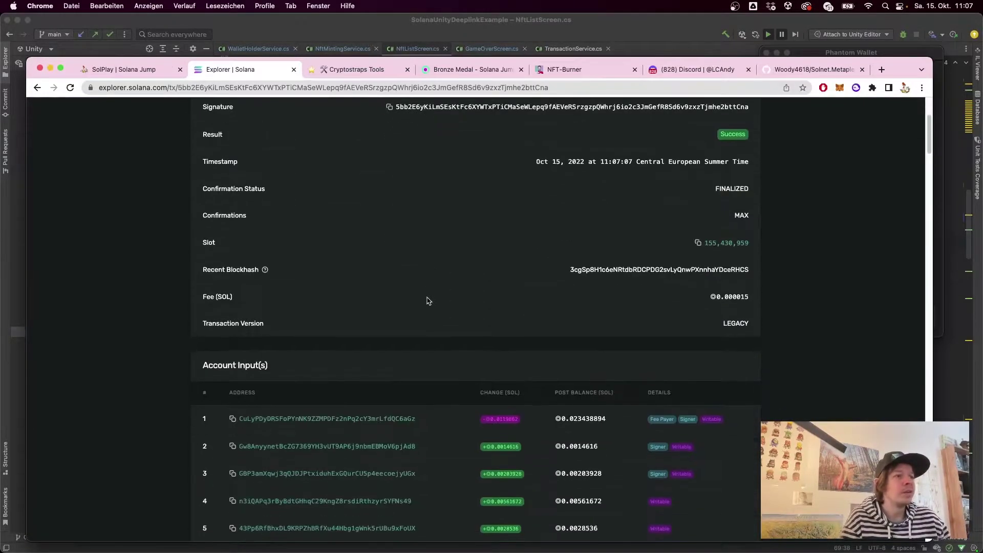
scroll(430, 300, "down", 5)
scroll(427, 306, "up", 3)
scroll(418, 297, "up", 1)
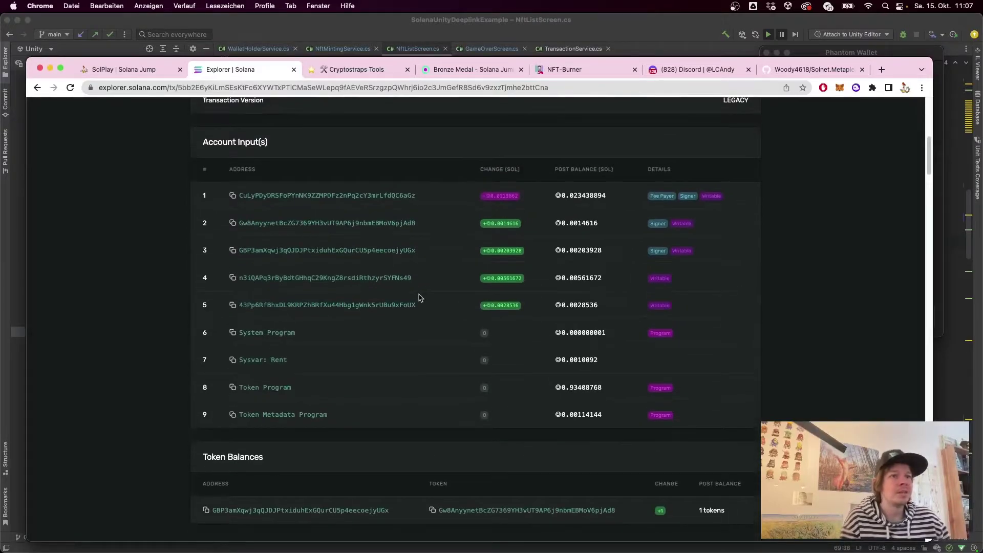
scroll(427, 299, "down", 3)
scroll(422, 315, "down", 2)
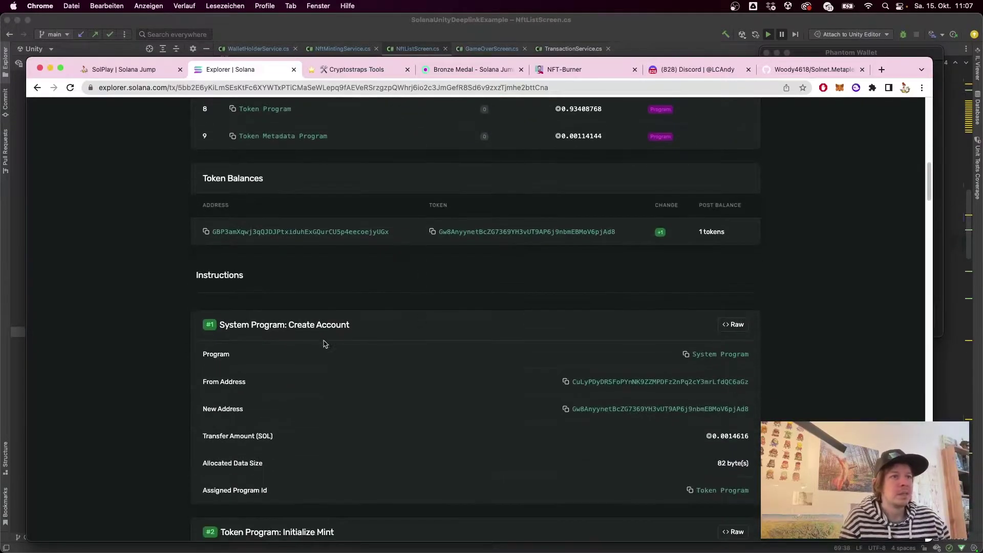
scroll(324, 344, "down", 4)
scroll(315, 346, "down", 1)
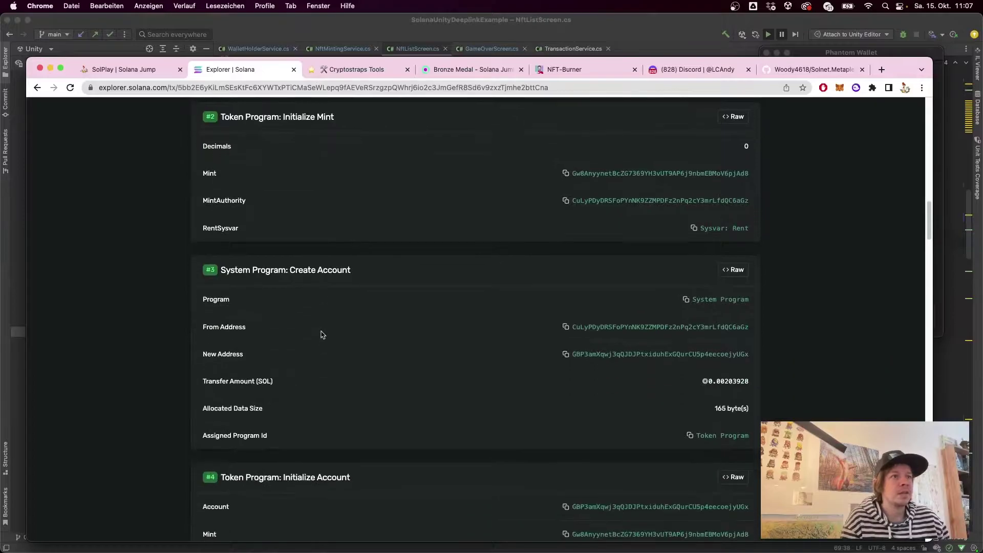
scroll(330, 398, "down", 2)
scroll(329, 400, "down", 1)
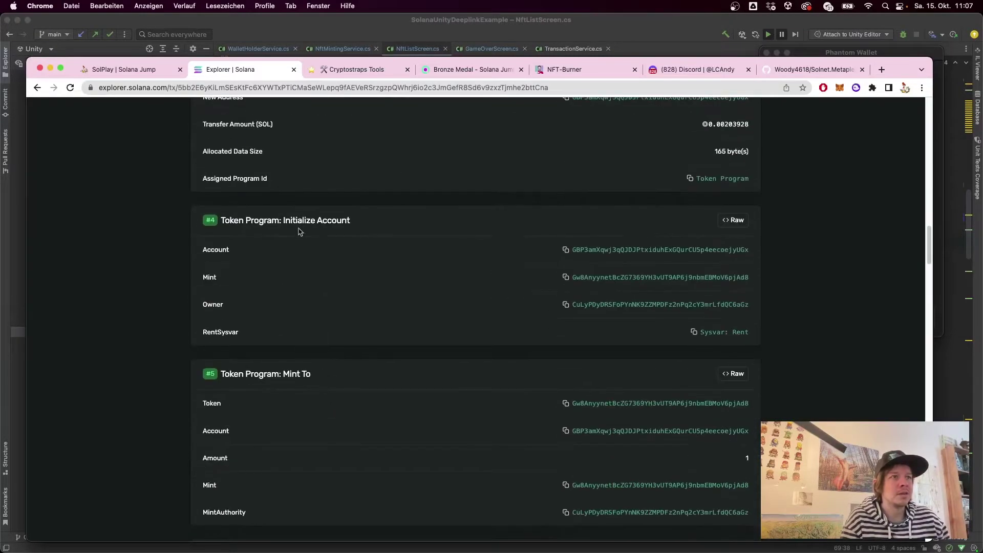
scroll(313, 341, "down", 1)
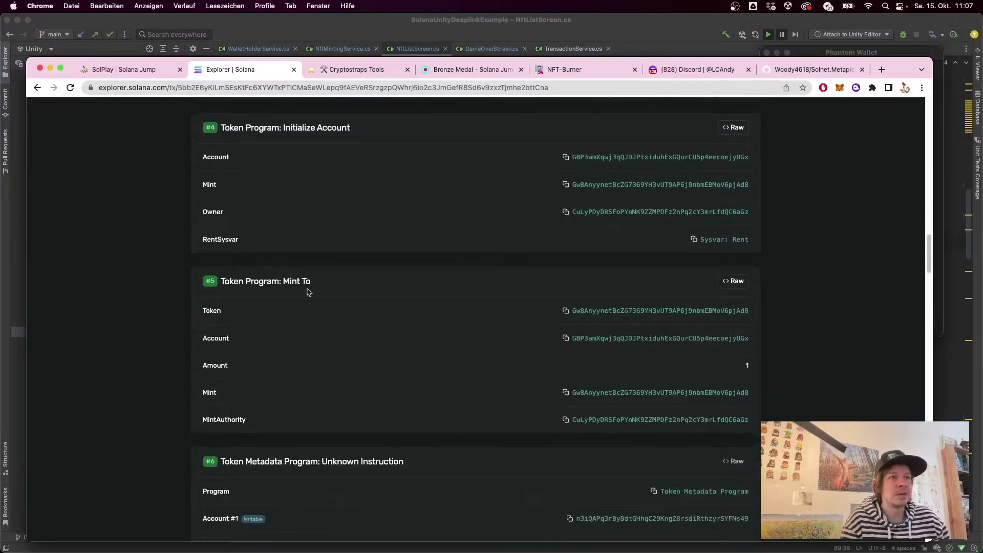
scroll(333, 361, "down", 2)
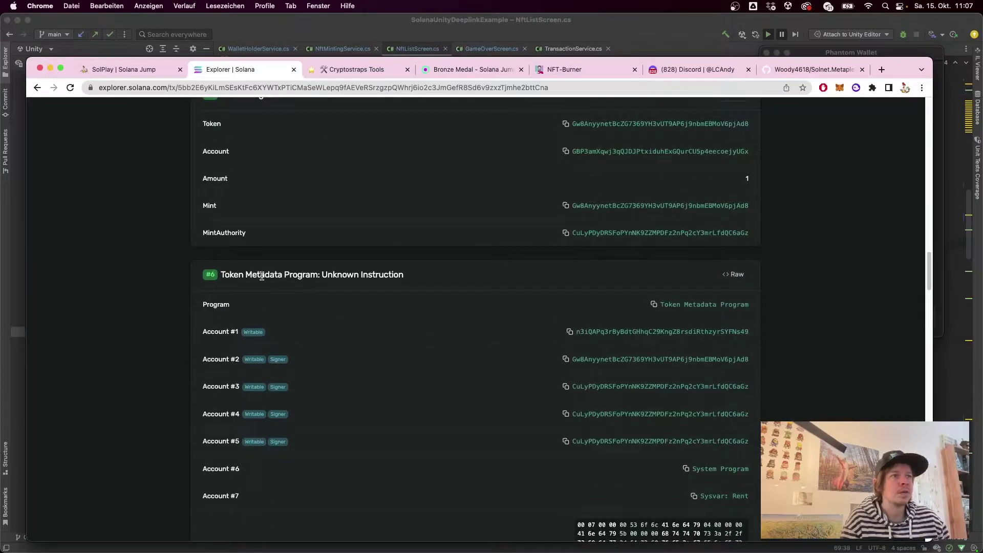
left_click_drag(321, 275, 457, 278)
scroll(349, 280, "down", 1)
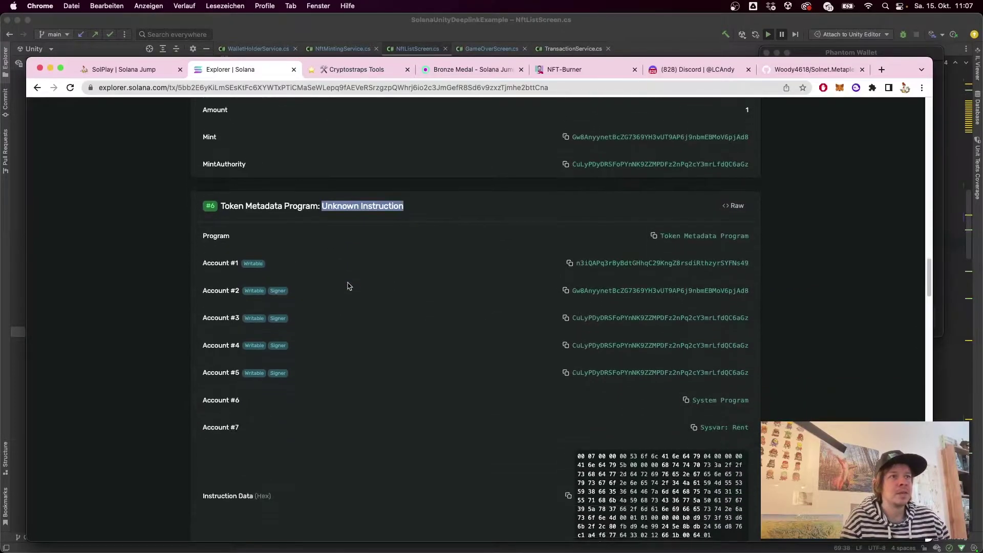
scroll(350, 292, "down", 2)
scroll(349, 305, "down", 2)
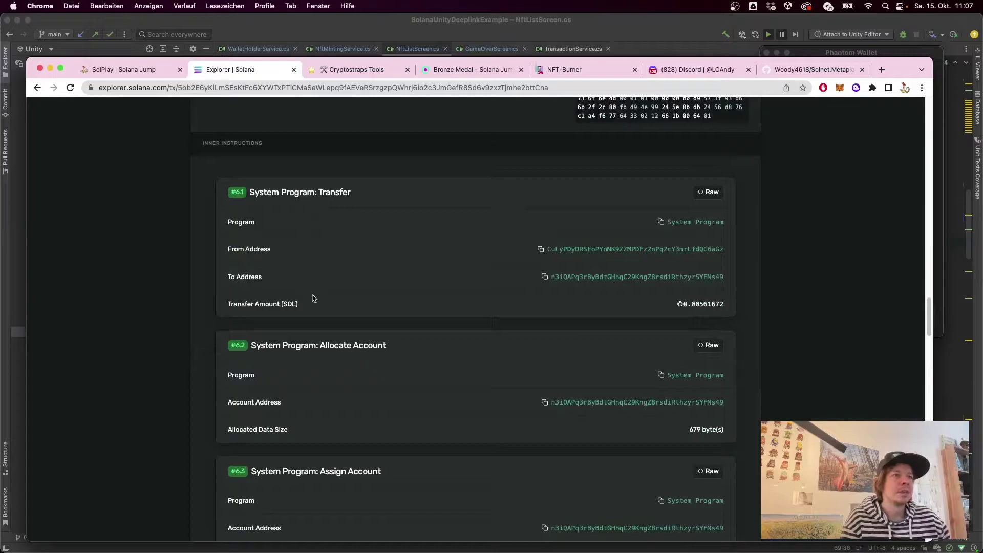
scroll(312, 306, "down", 1)
scroll(330, 335, "down", 1)
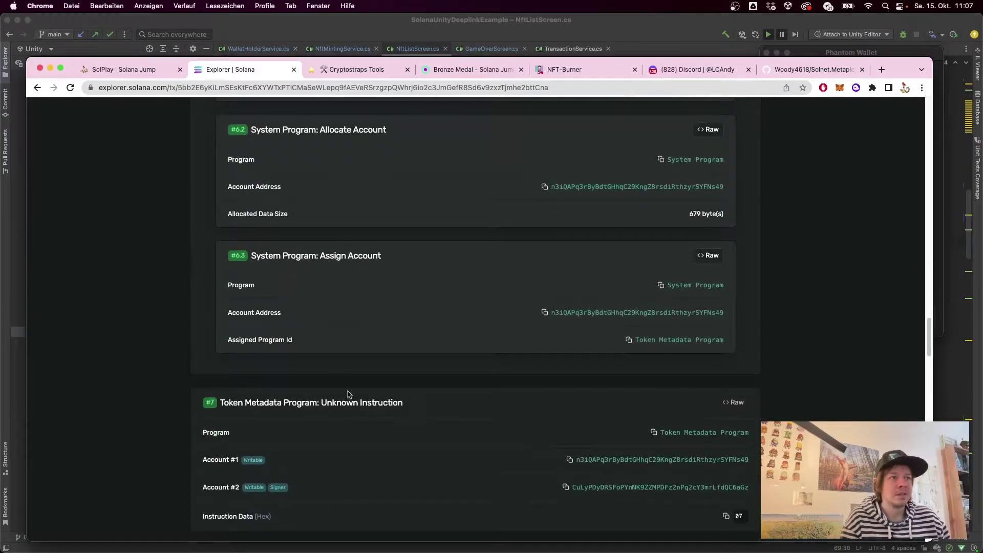
scroll(348, 394, "down", 1)
left_click_drag(321, 311, 417, 325)
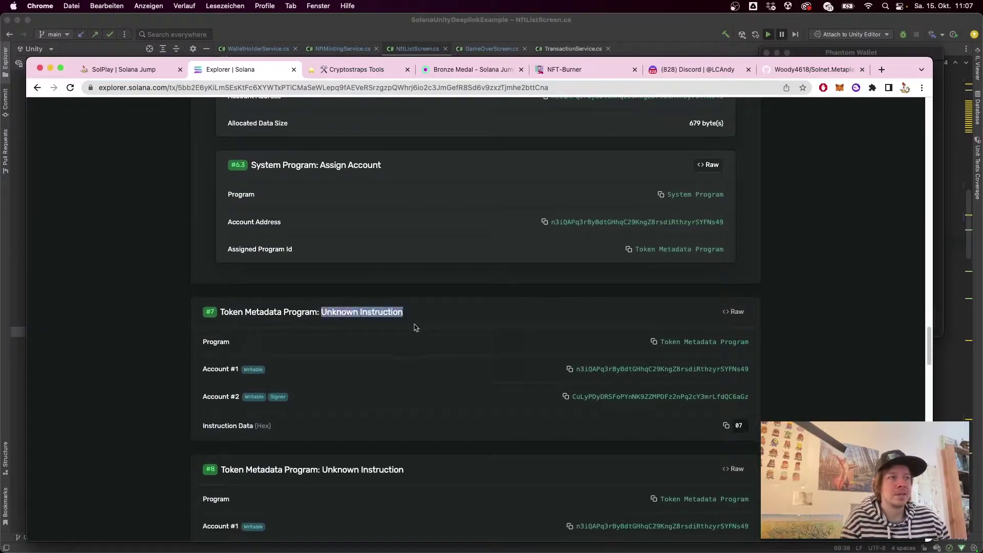
scroll(385, 354, "down", 1)
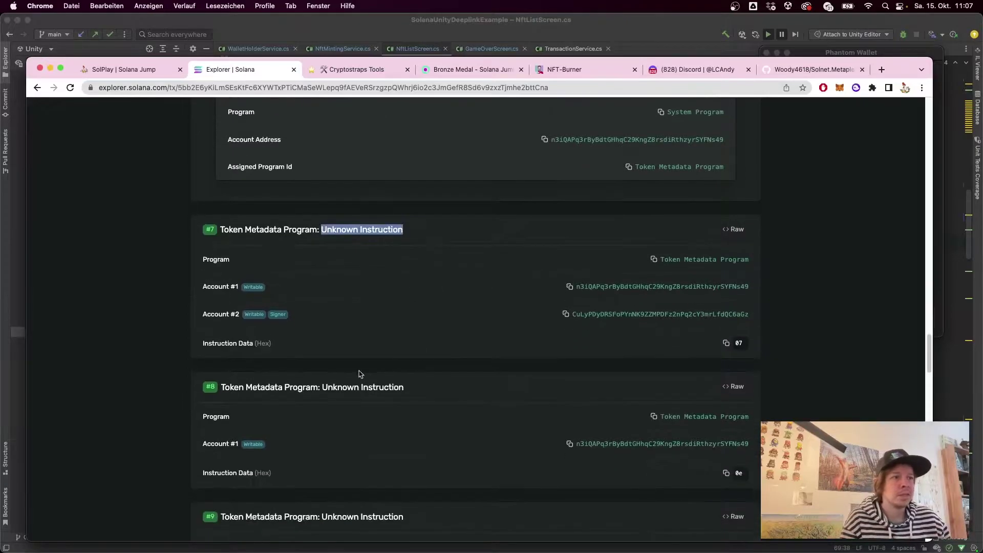
scroll(337, 376, "down", 1)
scroll(341, 373, "down", 1)
scroll(341, 373, "down", 2)
scroll(346, 368, "down", 5)
scroll(350, 361, "down", 2)
scroll(353, 307, "down", 4)
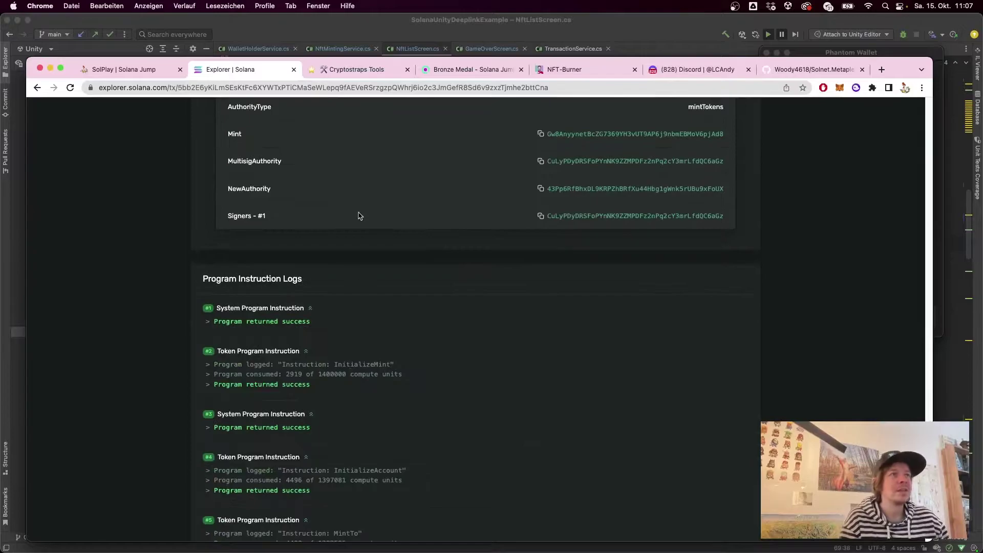
Step: Switch to the Cryptostraps Tools tab showing the Balloon Beaver mint form
left_click(341, 71)
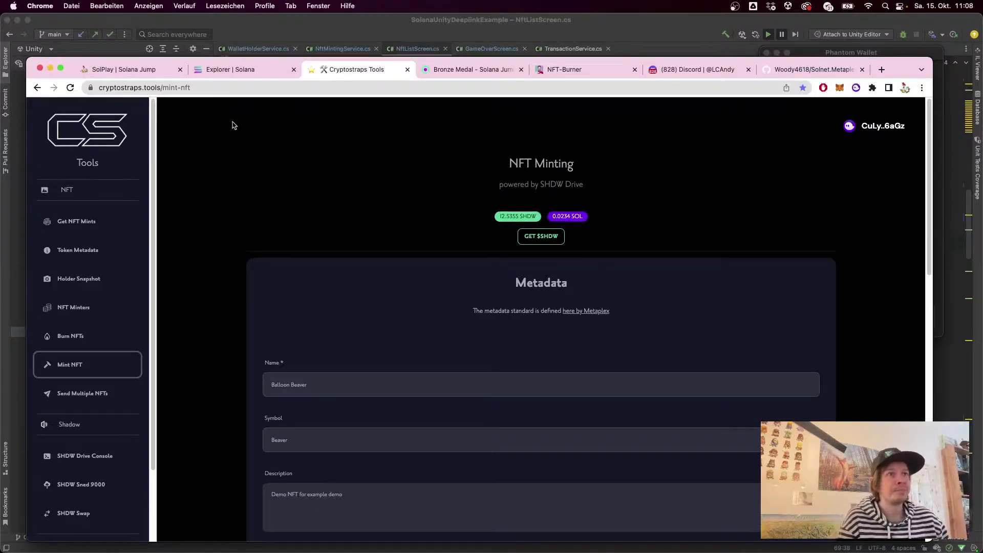
scroll(441, 196, "down", 1)
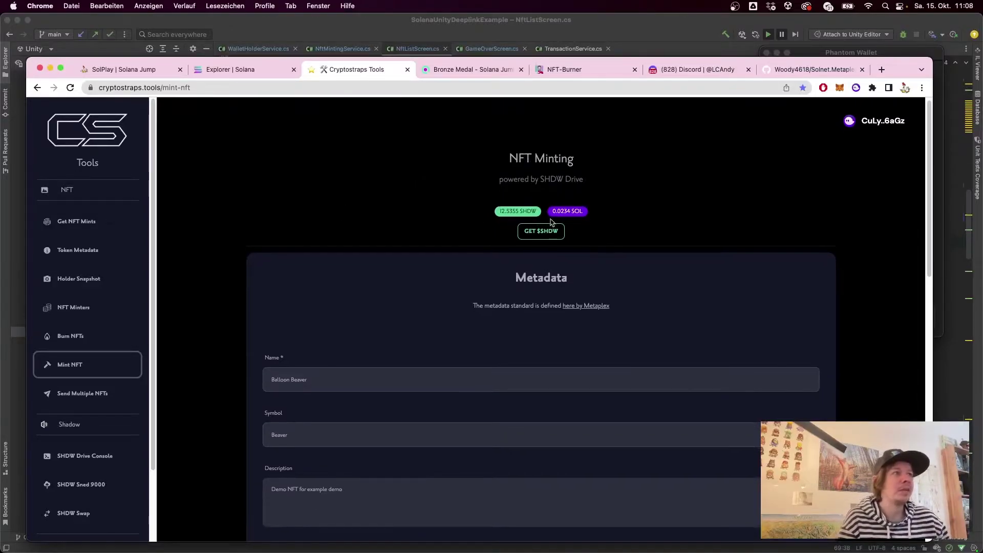
scroll(75, 310, "down", 2)
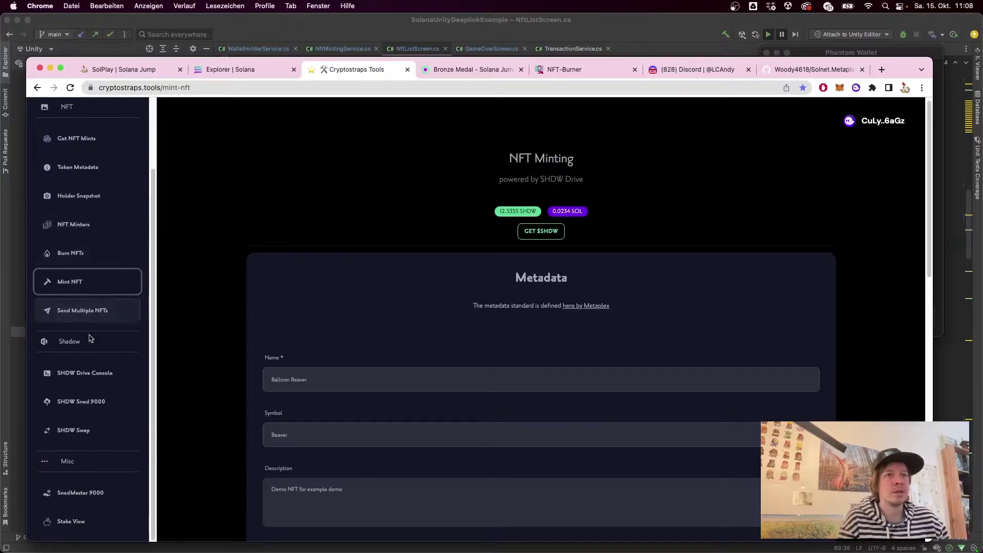
scroll(109, 287, "up", 2)
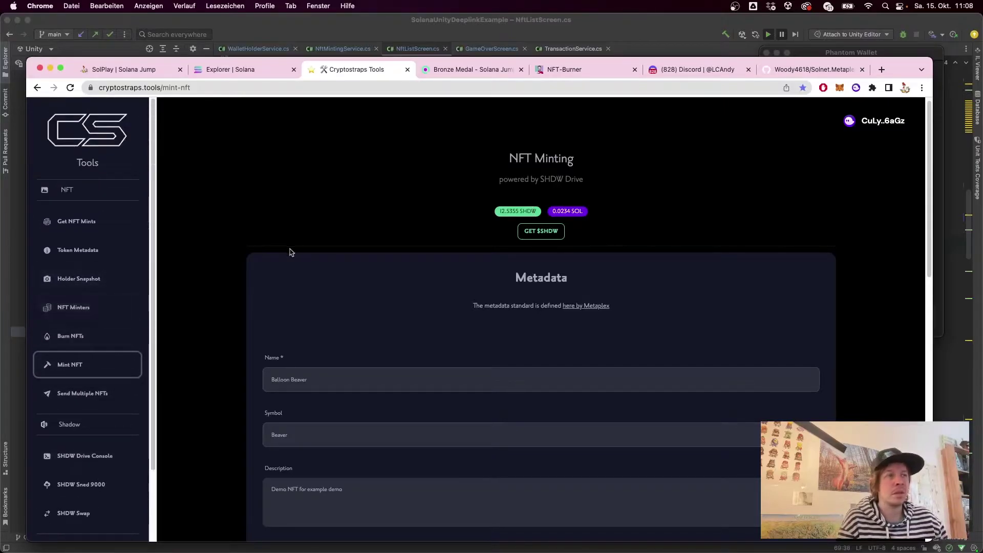
scroll(322, 257, "down", 3)
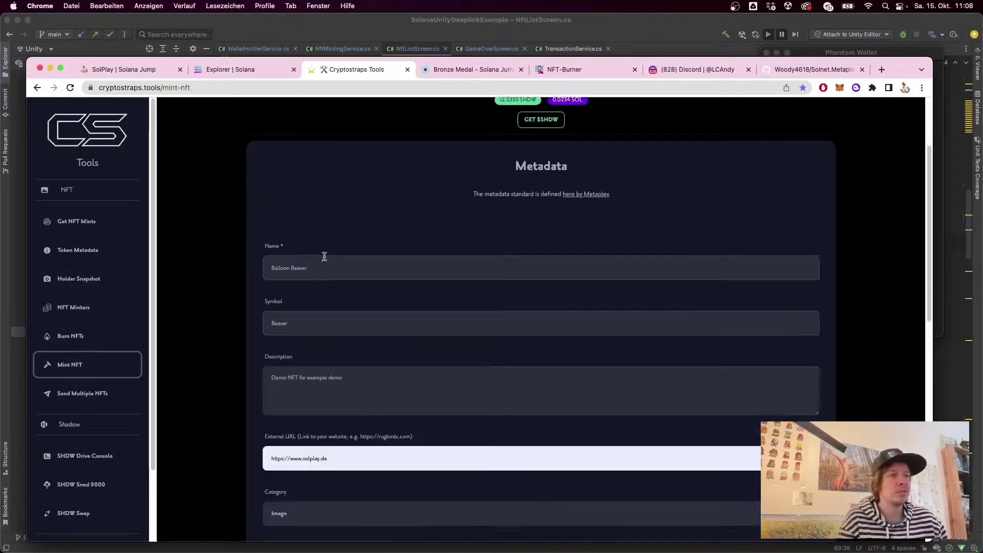
scroll(322, 231, "down", 2)
scroll(321, 192, "up", 2)
scroll(323, 215, "down", 2)
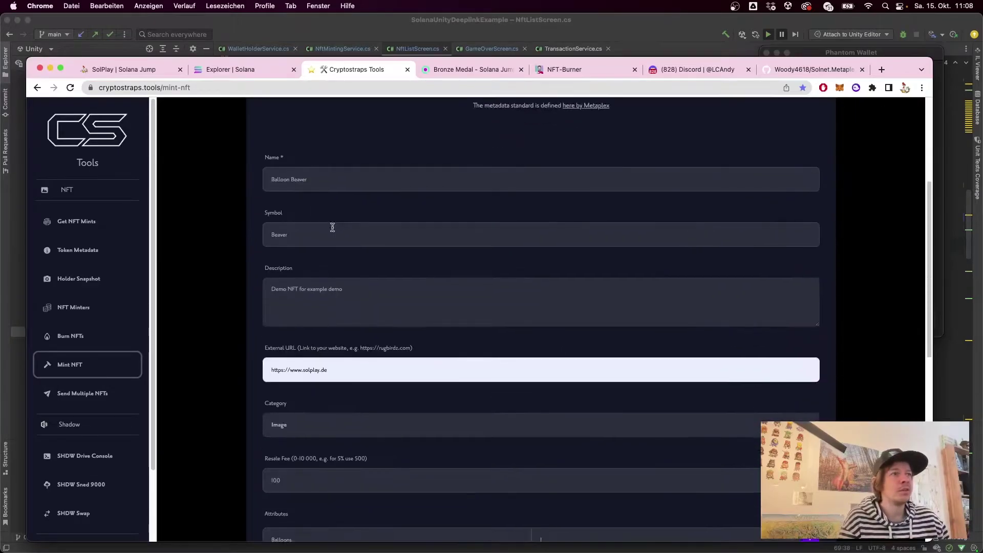
Step: Review the name 'Balloon Beaver', symbol 'Beaver' and description in the mint form
left_click(319, 179)
left_click_drag(319, 180, 249, 192)
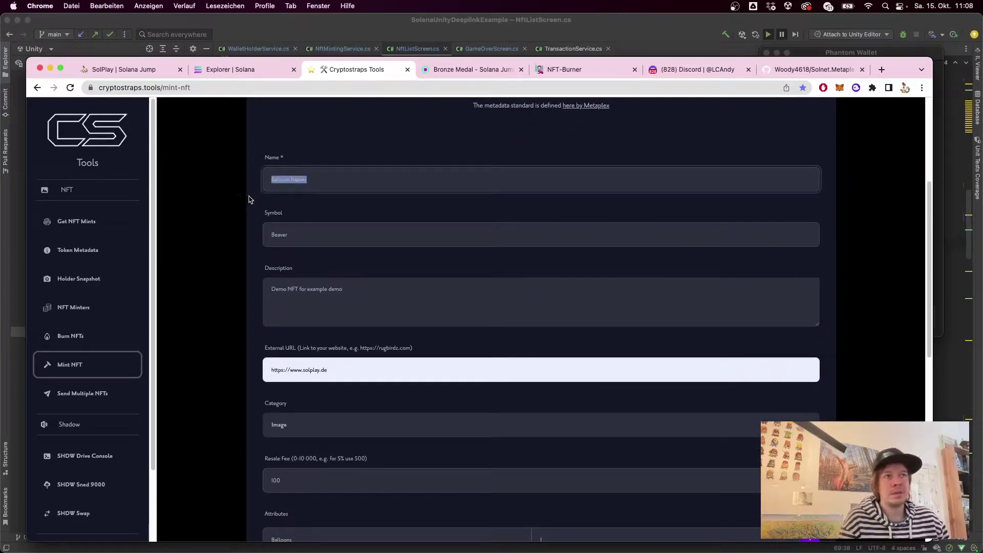
left_click(323, 180)
left_click_drag(322, 180, 242, 182)
left_click_drag(310, 235, 228, 233)
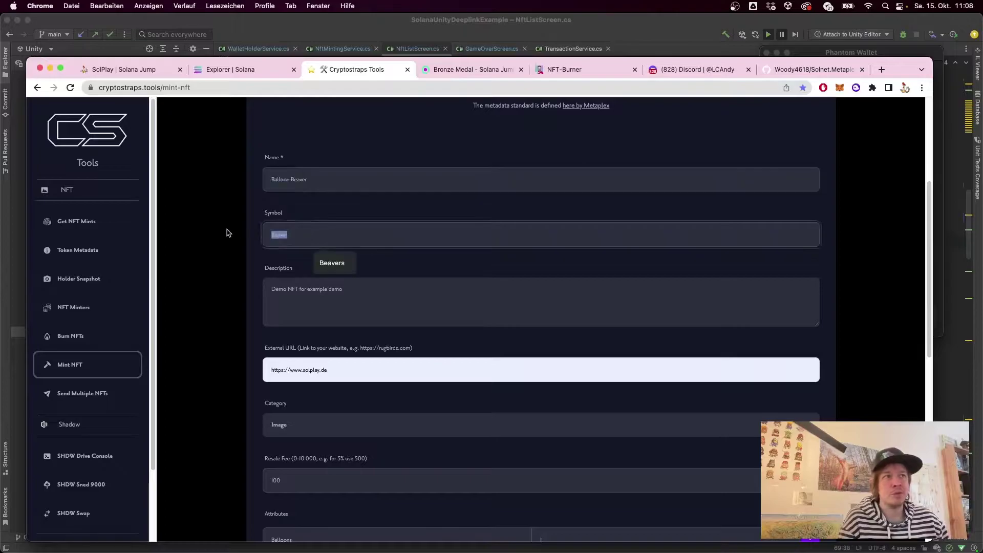
left_click(257, 255)
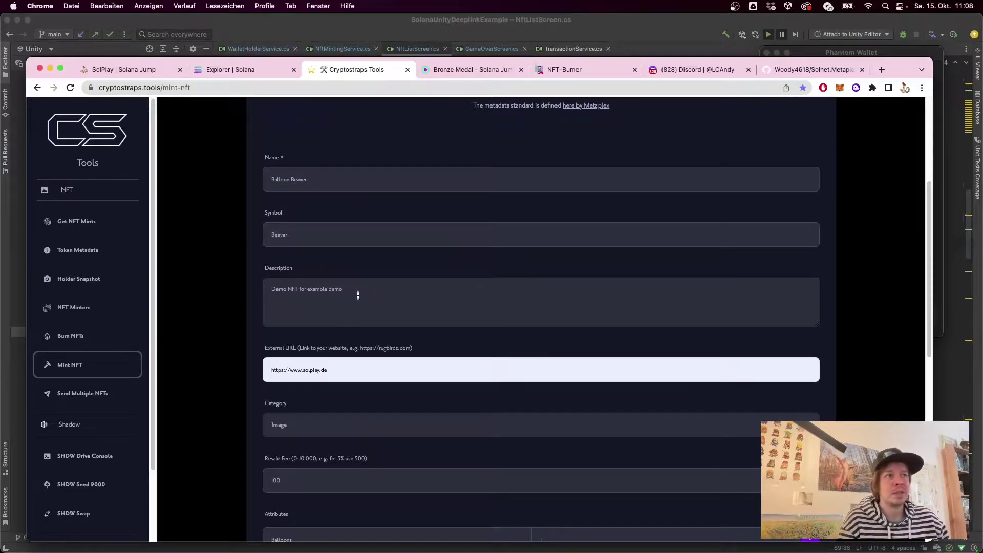
left_click_drag(357, 295, 251, 283)
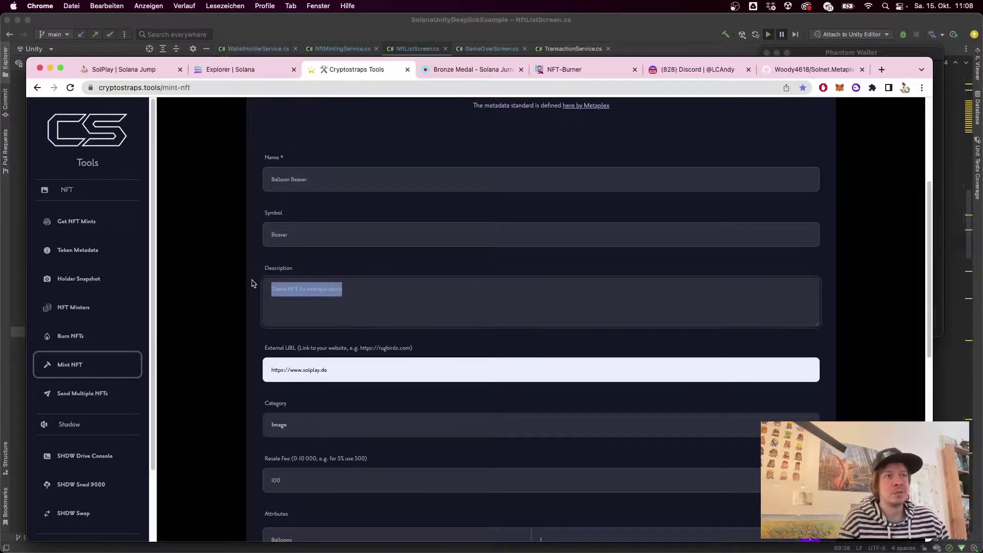
left_click(374, 304)
scroll(323, 308, "down", 2)
Step: Review the solplay.de external URL, keep the Image category and note resale fee 100
left_click_drag(336, 297, 242, 298)
scroll(315, 307, "down", 1)
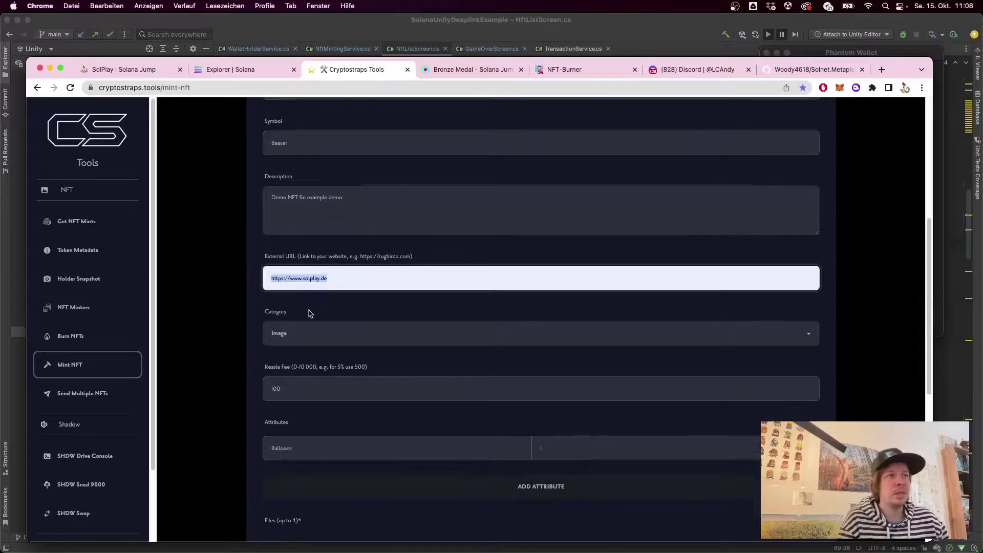
scroll(303, 315, "down", 1)
left_click(292, 318)
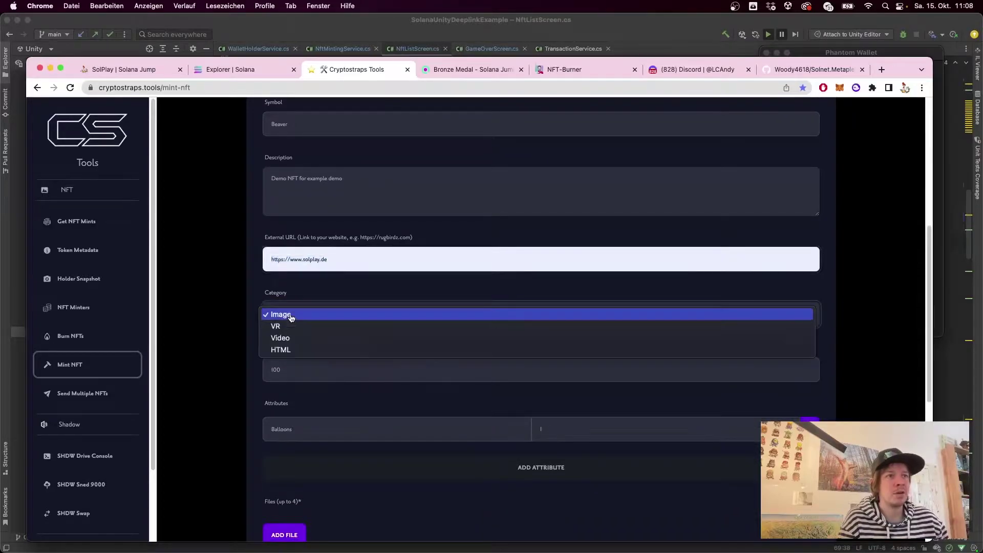
left_click(255, 294)
scroll(292, 321, "down", 2)
left_click_drag(300, 283, 238, 280)
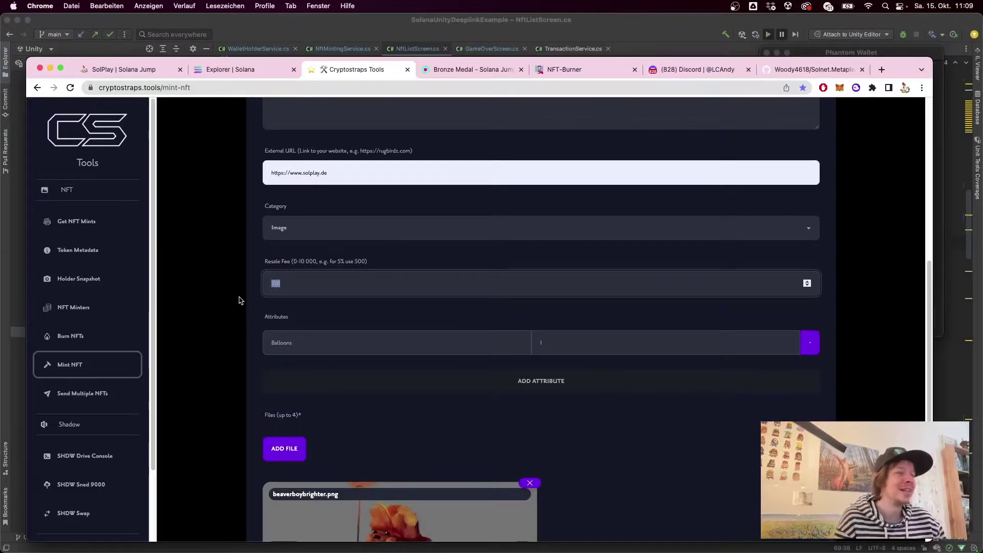
scroll(238, 300, "down", 1)
left_click_drag(305, 327, 236, 331)
scroll(342, 358, "down", 3)
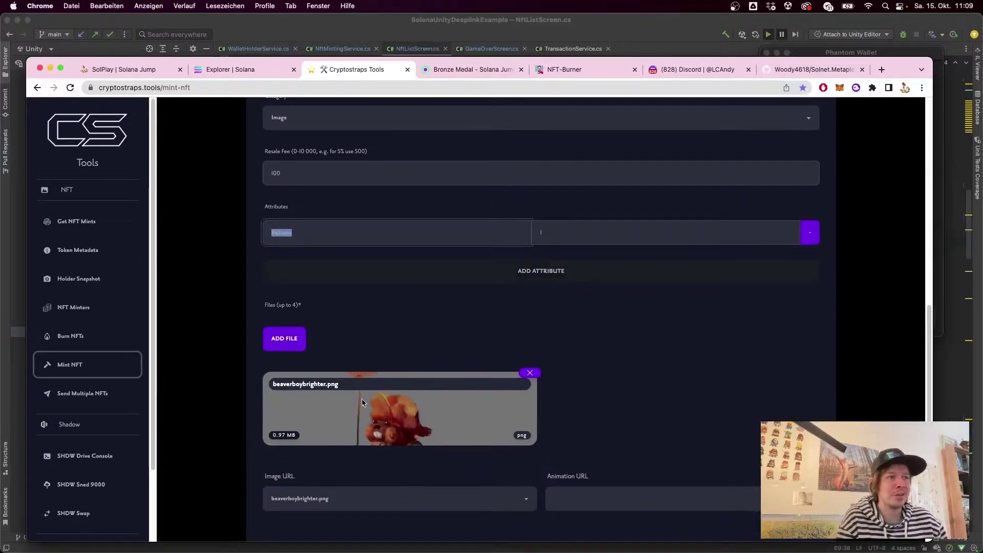
Step: Choose beaverboybrighter.png as the image URL and submit the mint form
left_click(371, 415)
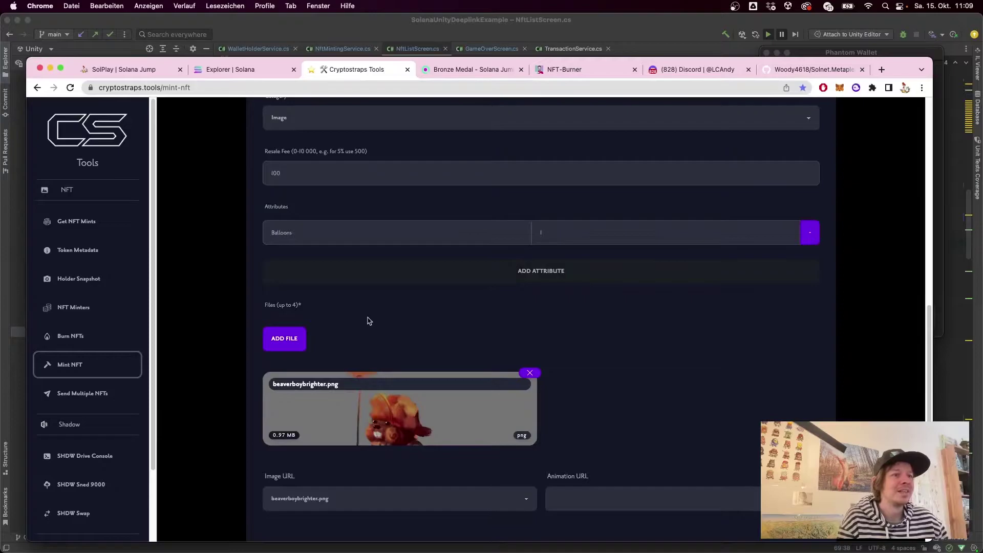
scroll(385, 364, "down", 3)
left_click(306, 409)
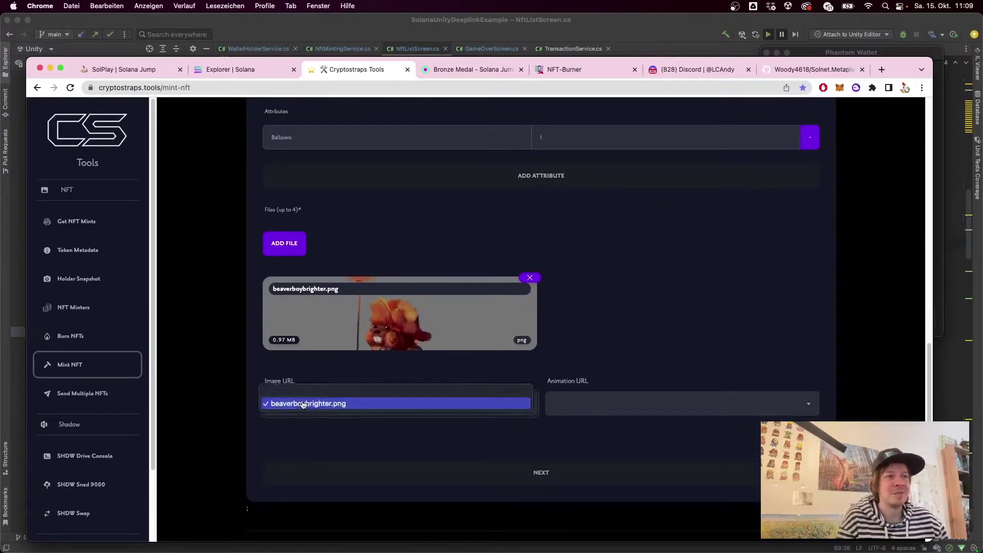
left_click(304, 405)
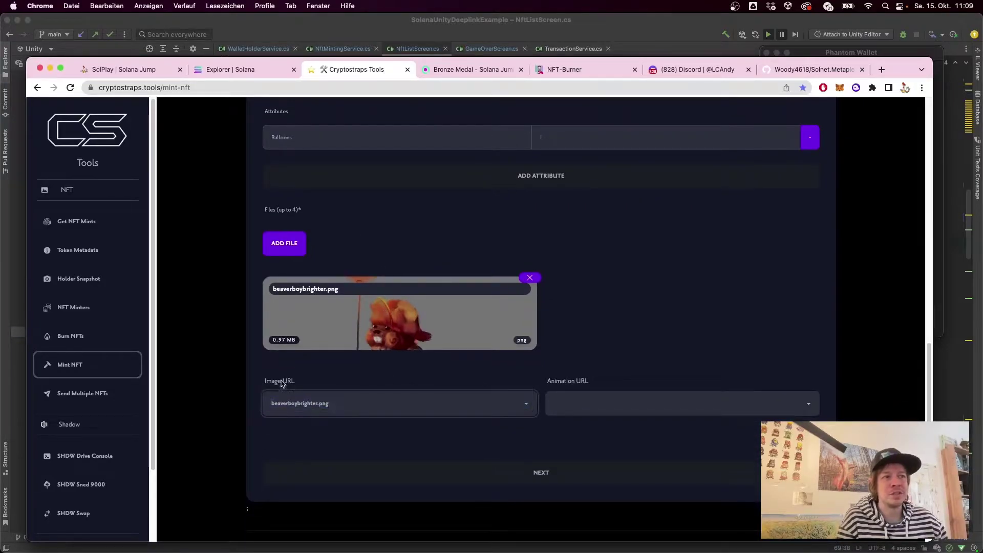
scroll(307, 368, "down", 1)
left_click(511, 462)
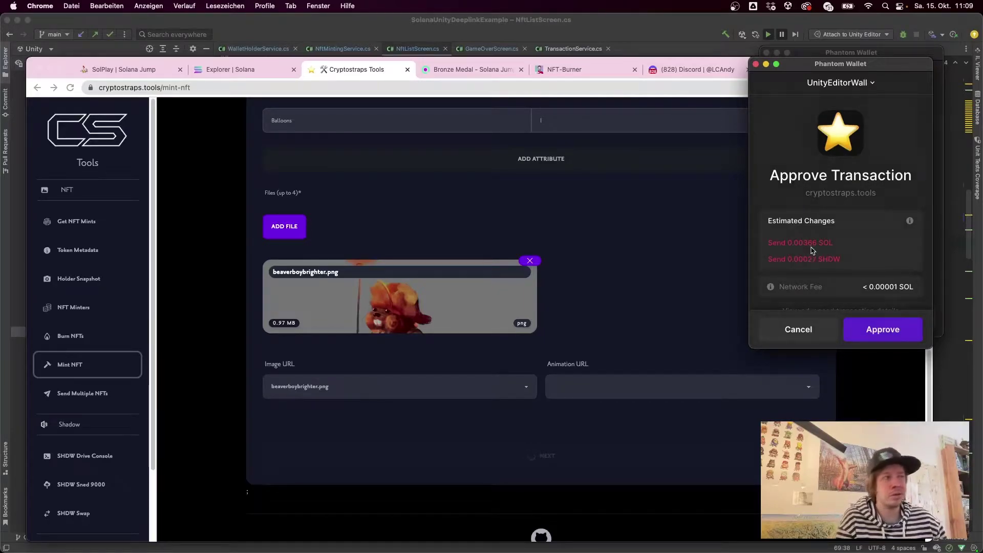
Step: Approve the storage upload payment, the upload signature and the minting transaction in Phantom
left_click(876, 331)
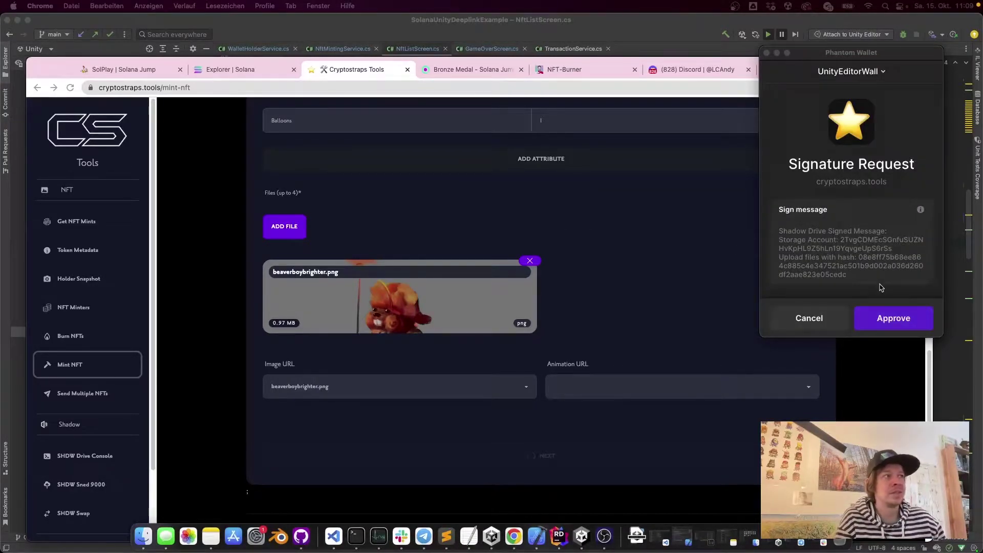
left_click(890, 323)
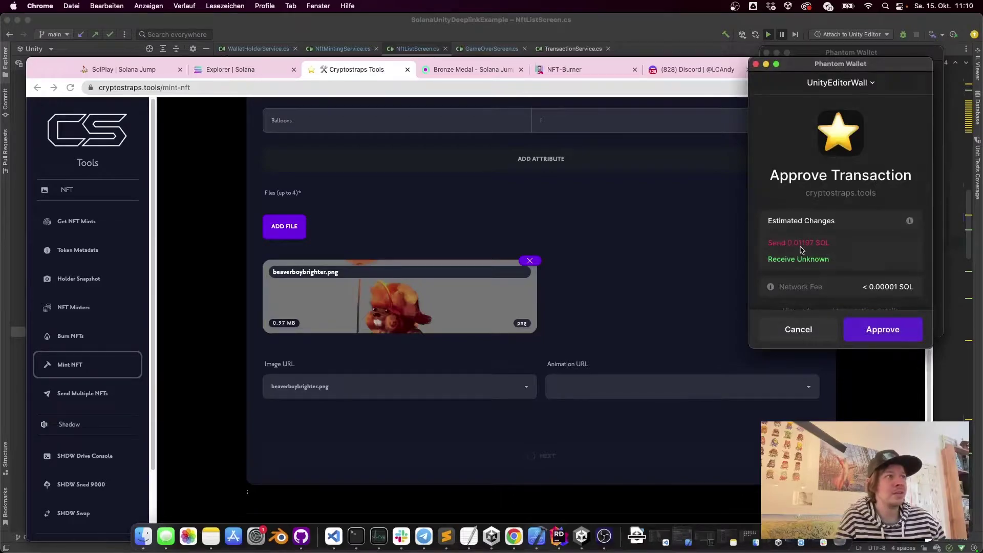
left_click(880, 333)
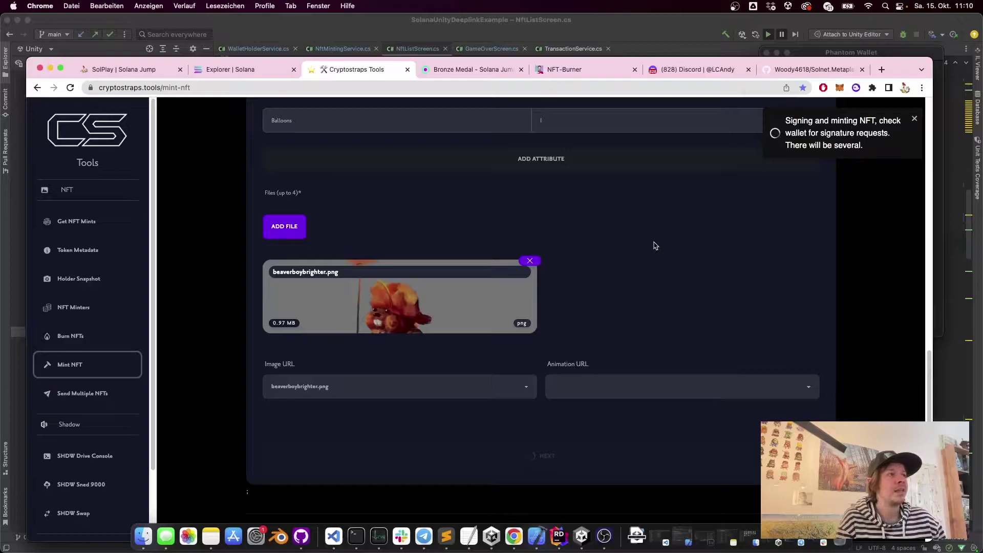
Step: Reload SolPlay's owned NFTs, inspect the new Balloon Beaver, then return to the Explorer account page
left_click(146, 71)
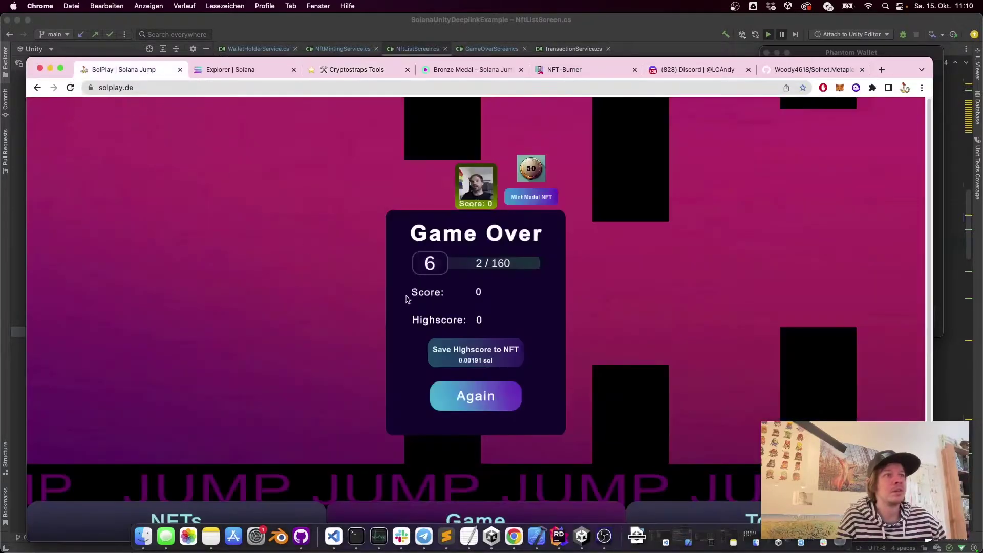
left_click(280, 522)
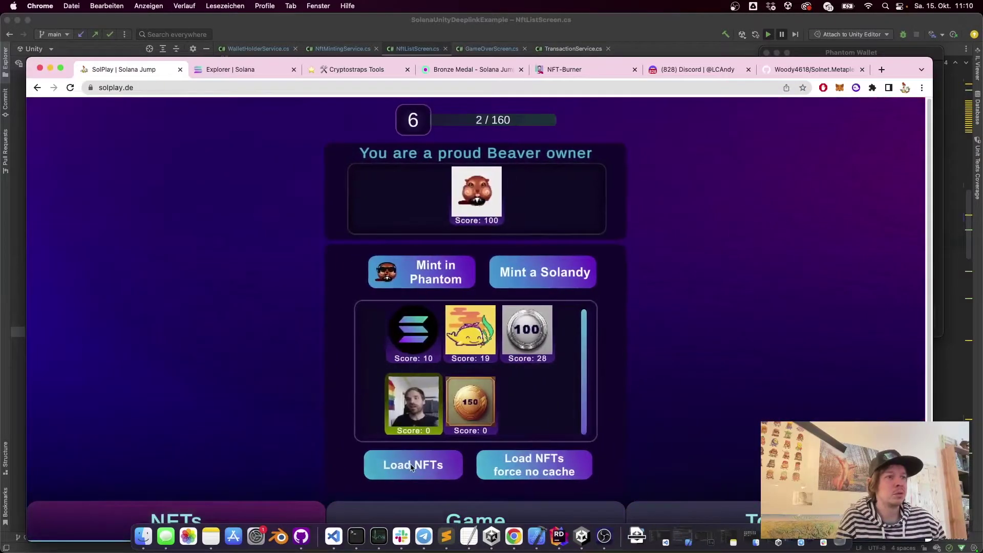
left_click(413, 466)
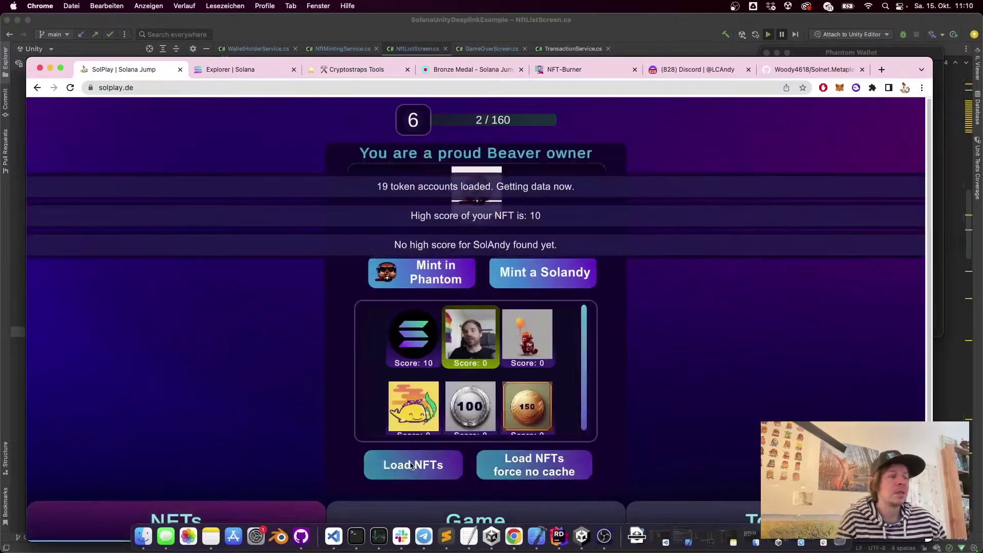
left_click(531, 357)
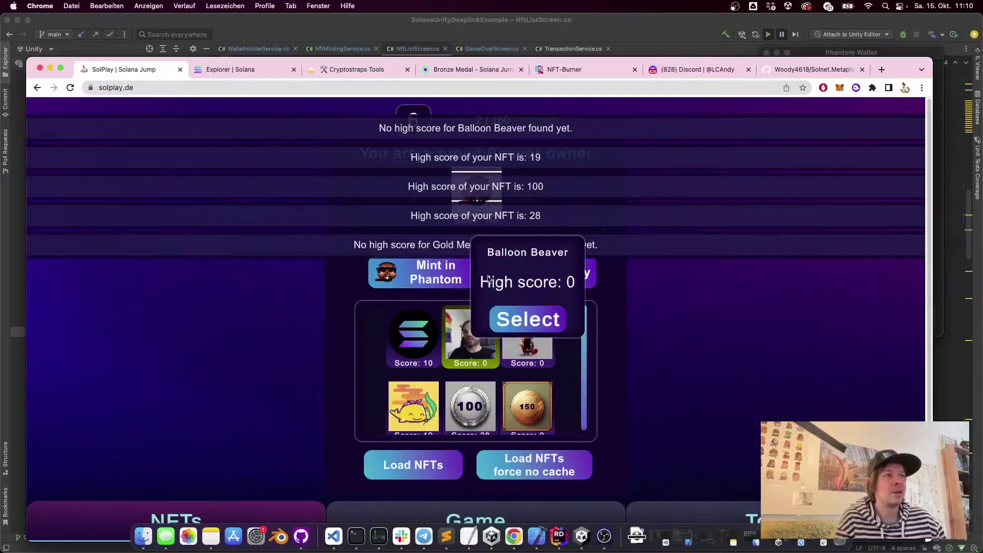
left_click(339, 69)
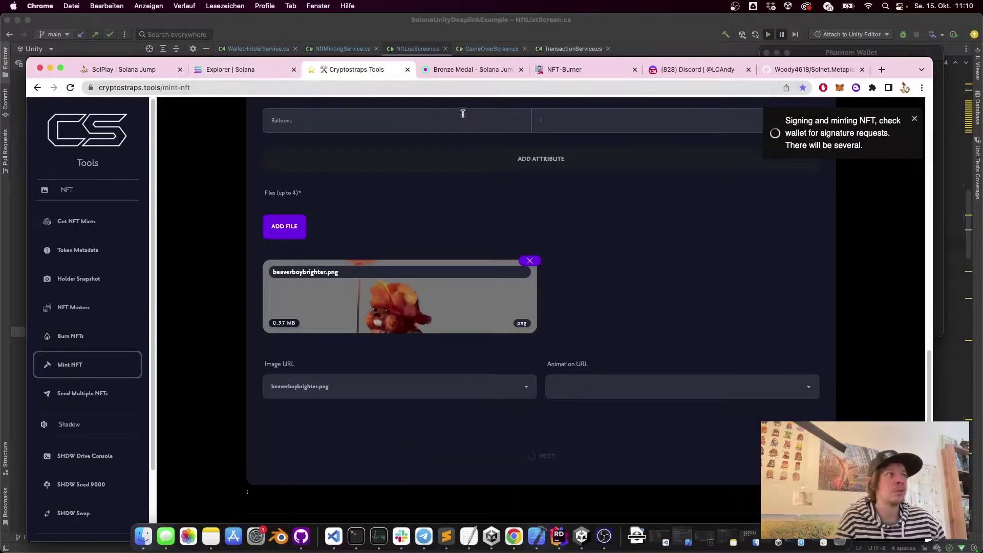
left_click(247, 70)
scroll(408, 277, "up", 10)
scroll(402, 274, "up", 10)
key("super+Left")
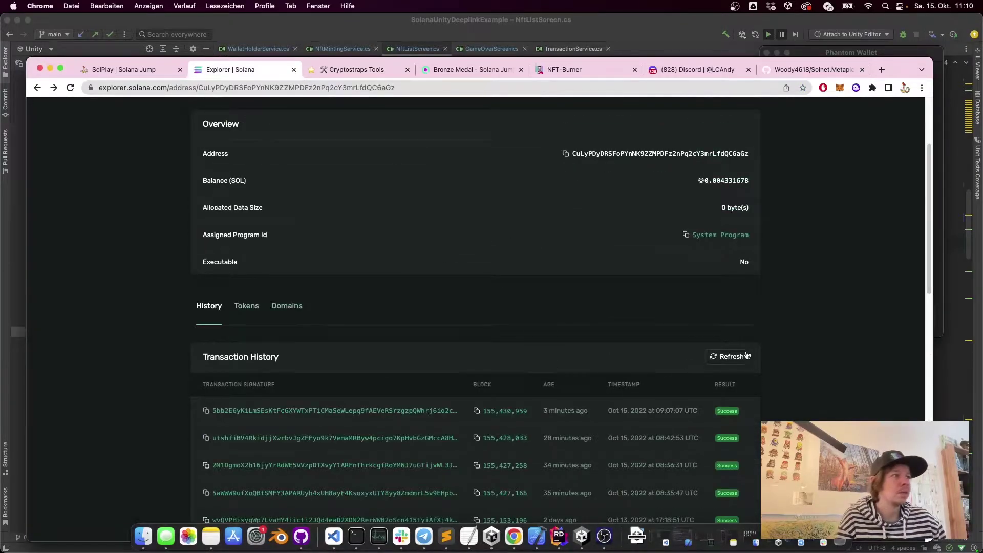
Step: Open the newest transaction's Balloon Beaver token and select the manifest URI in its Metadata
left_click(715, 356)
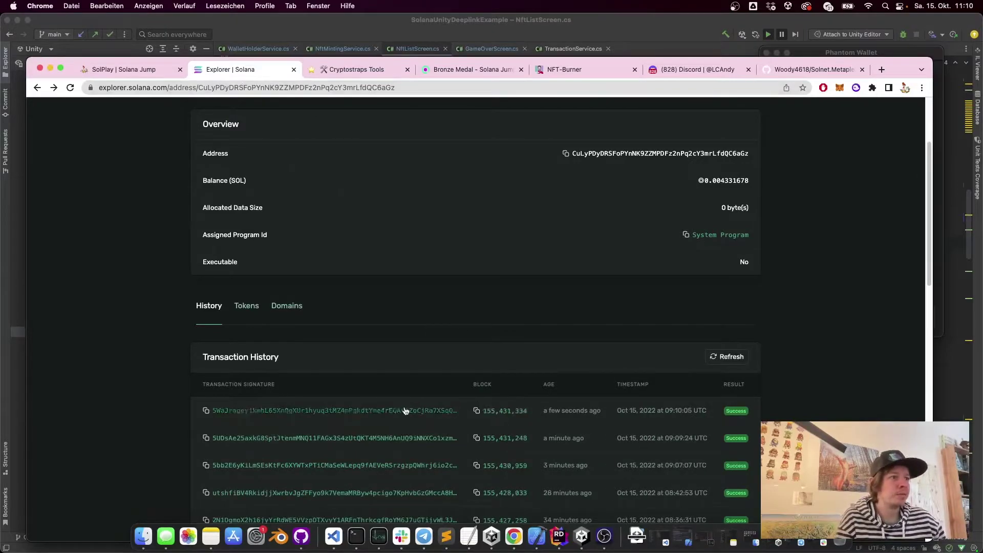
left_click(406, 411)
scroll(461, 276, "down", 5)
scroll(477, 288, "down", 2)
scroll(492, 284, "down", 5)
scroll(495, 284, "down", 3)
scroll(494, 286, "up", 1)
scroll(461, 278, "up", 2)
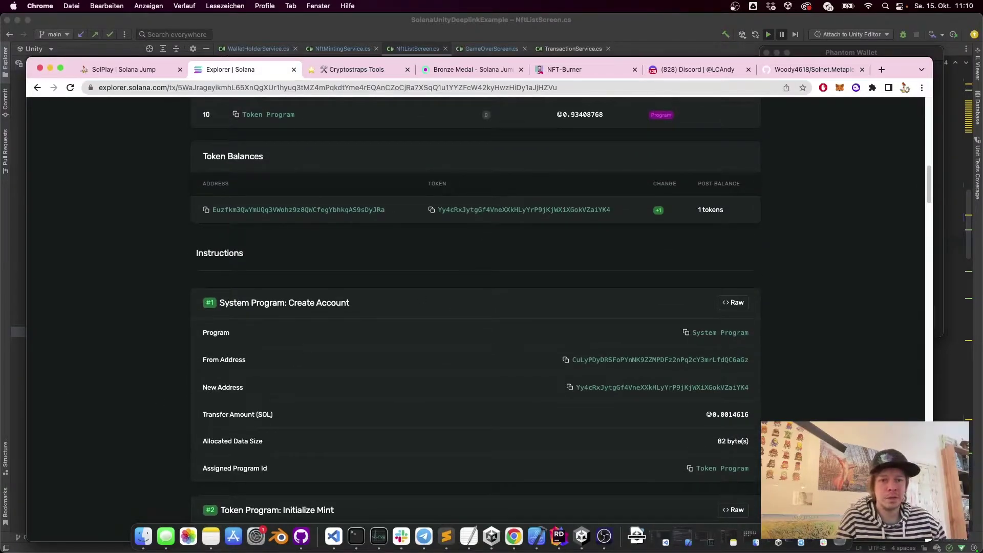
scroll(477, 307, "up", 2)
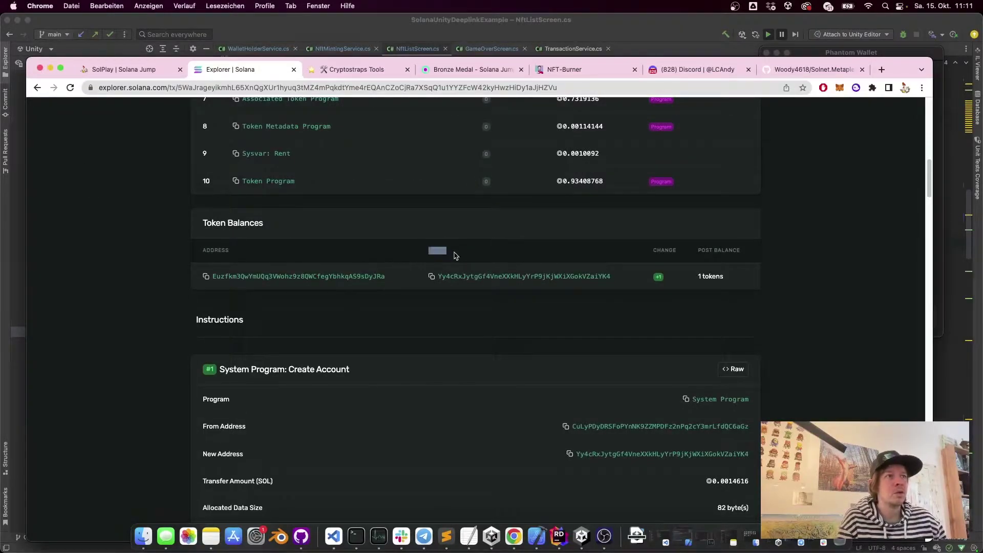
left_click(463, 277)
scroll(412, 198, "up", 2)
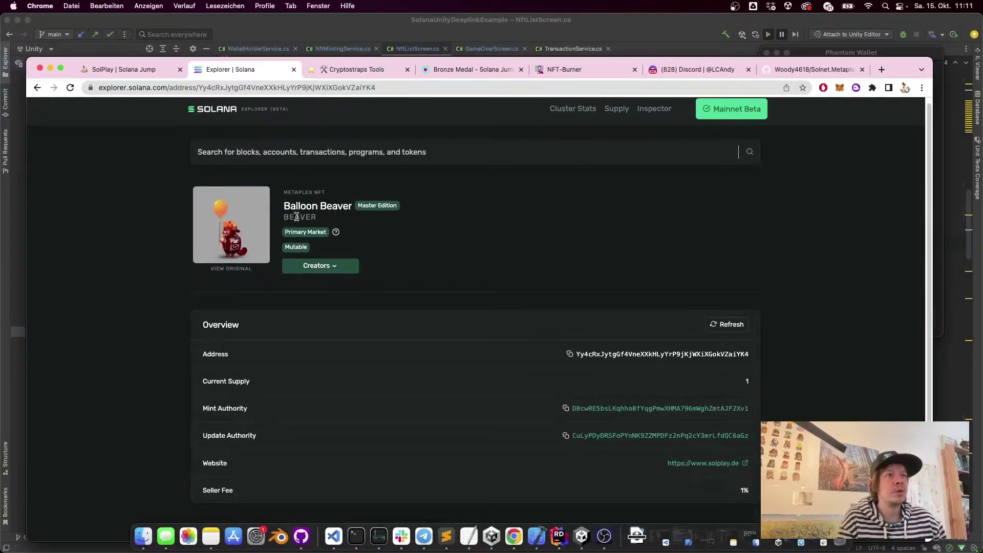
scroll(417, 257, "down", 4)
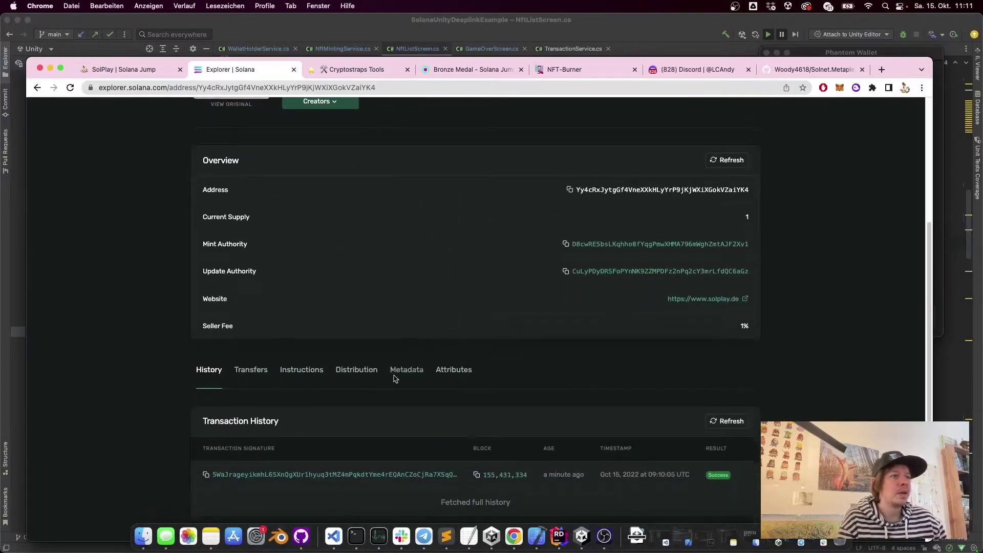
left_click(401, 376)
scroll(450, 307, "down", 5)
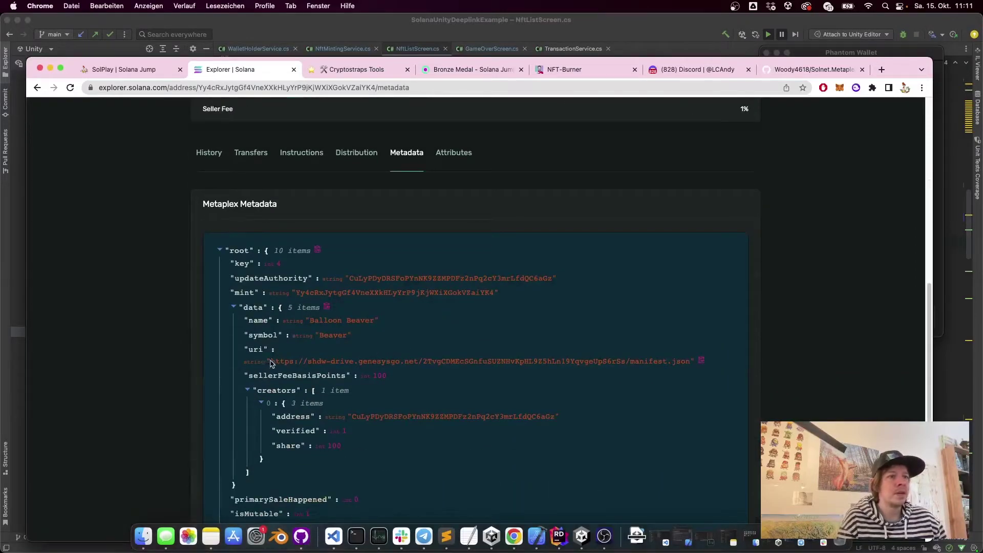
left_click_drag(271, 363, 694, 366)
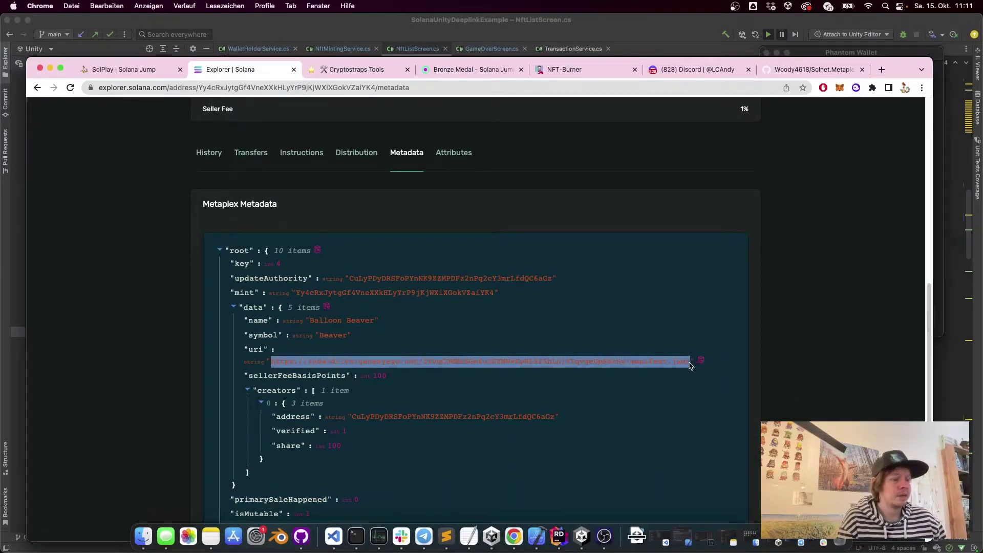
Step: In NftListScreen.cs, paste the new manifest URL and rename SolAndy to 'Baloon Beaver'
left_click(558, 535)
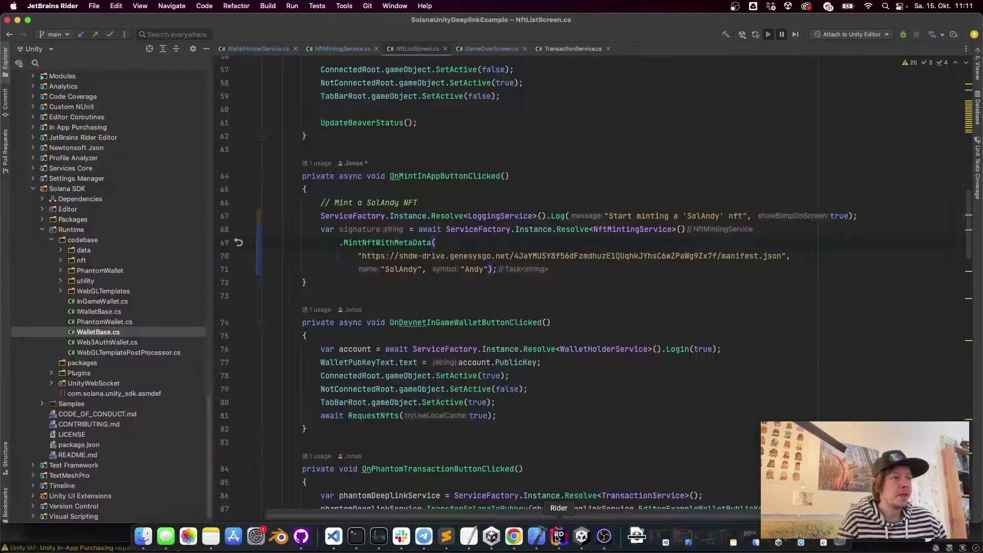
left_click_drag(360, 256, 781, 256)
type("\"https://shdw-drive.genesysgo.net/2TvgCDMEcSGnfuSUZNHvKpHL9Z5hLn19YqvgeUpS6rSs/manifest.json")
mouse_move(386, 269)
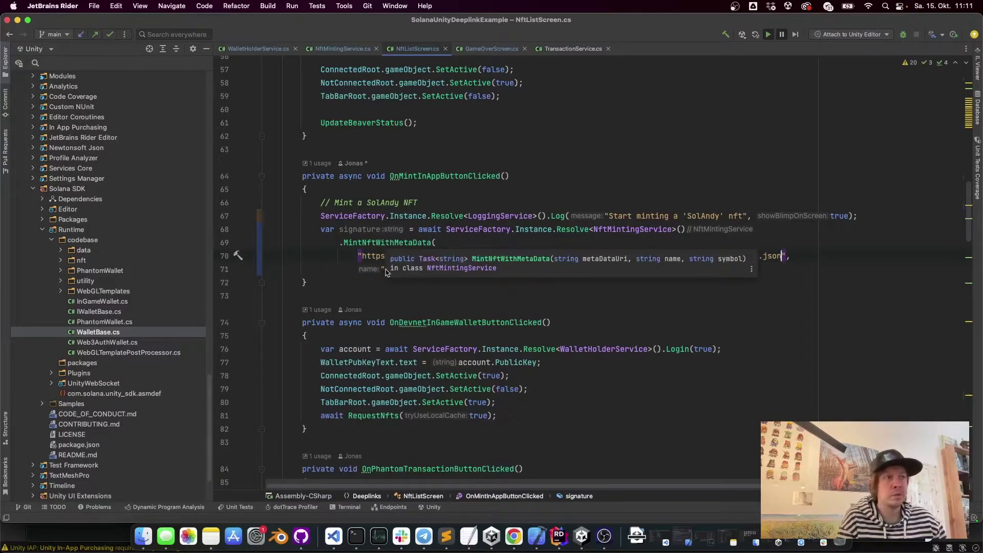
left_click(421, 229)
double_click(403, 269)
type("Baloon Beaver\", \"")
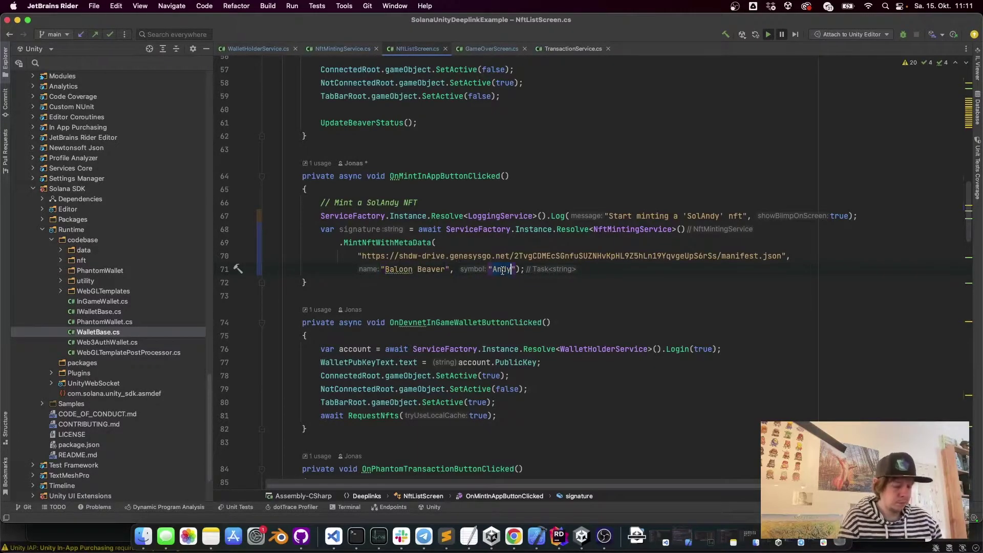
type("Beaver")
left_click(492, 281)
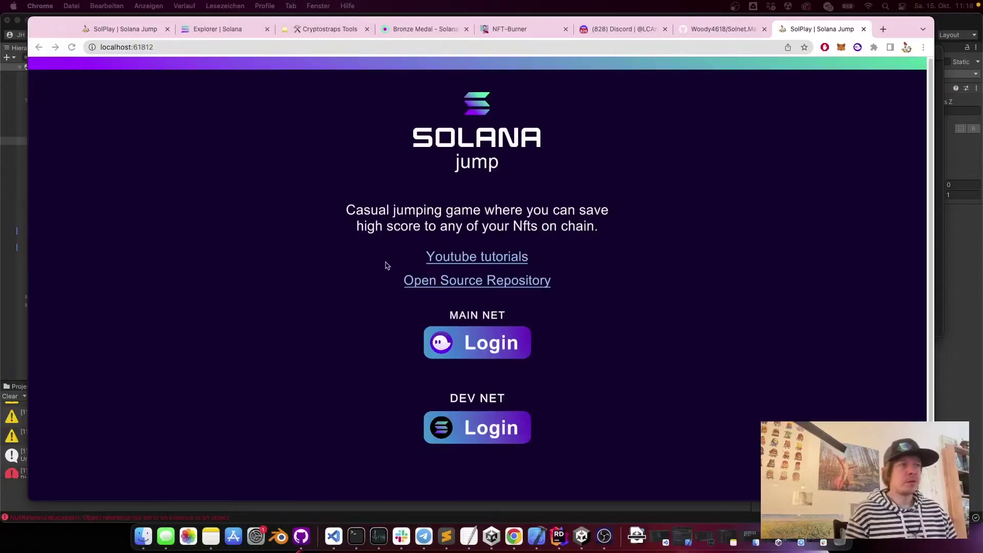
Step: Log in on main net through Phantom and mint a SolAndy NFT, retrying after the failure
left_click(486, 350)
left_click(881, 290)
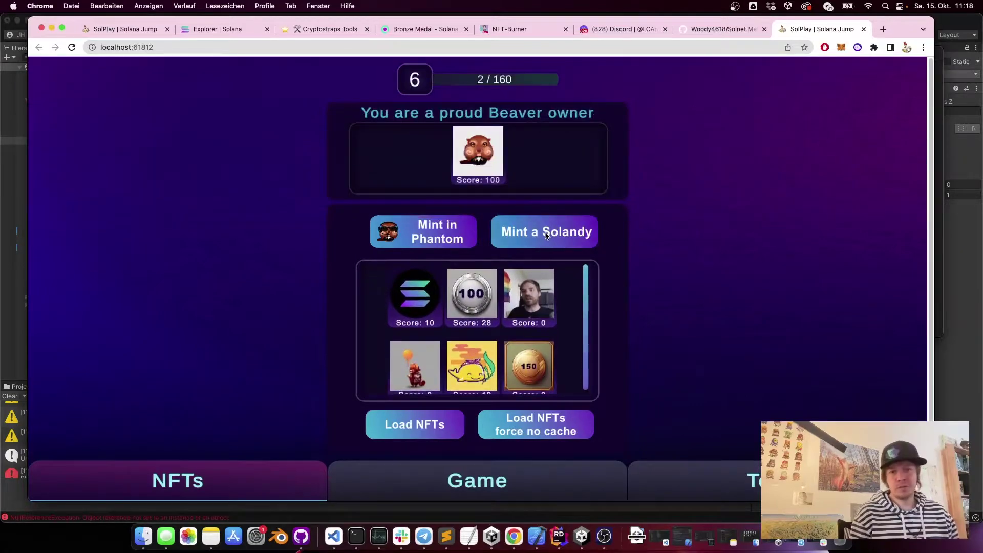
left_click(547, 235)
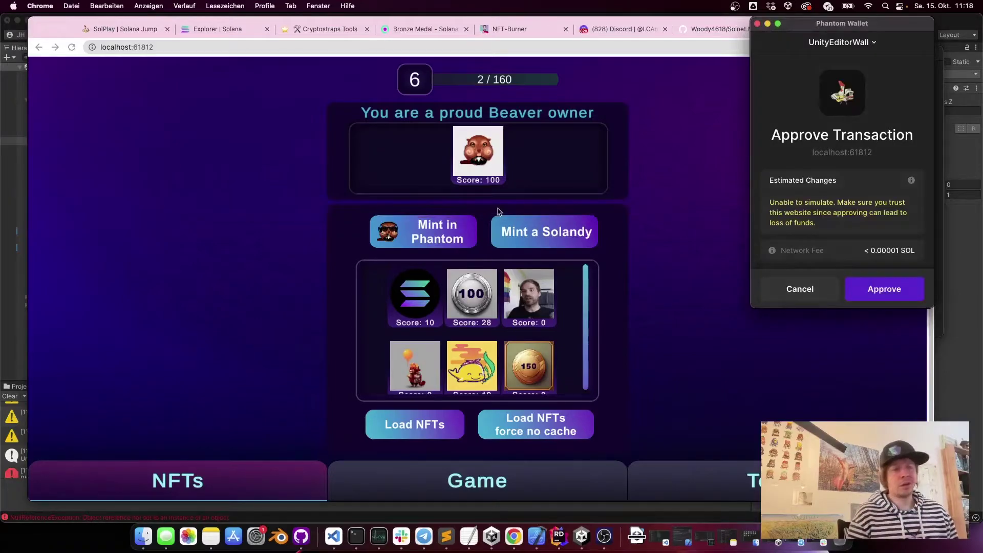
left_click(884, 289)
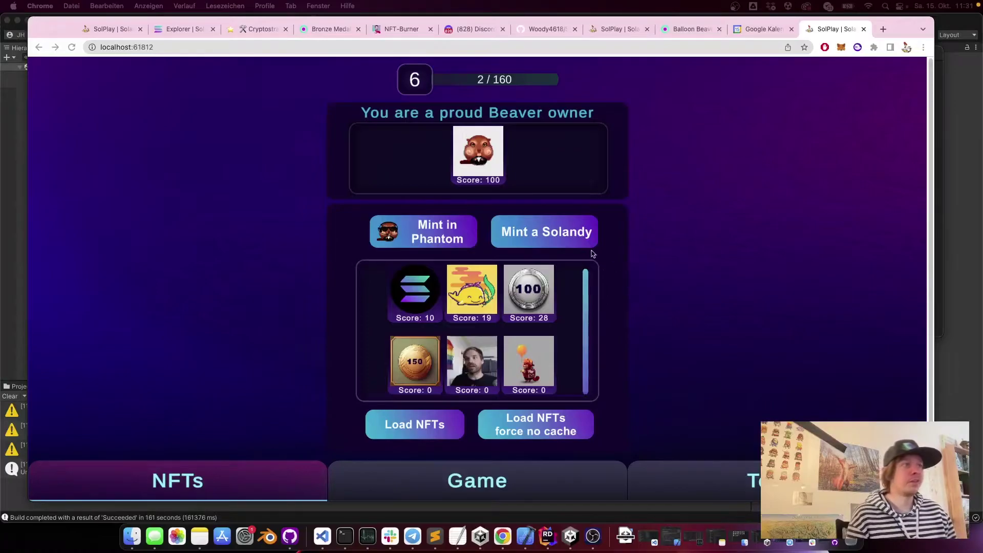
left_click(546, 240)
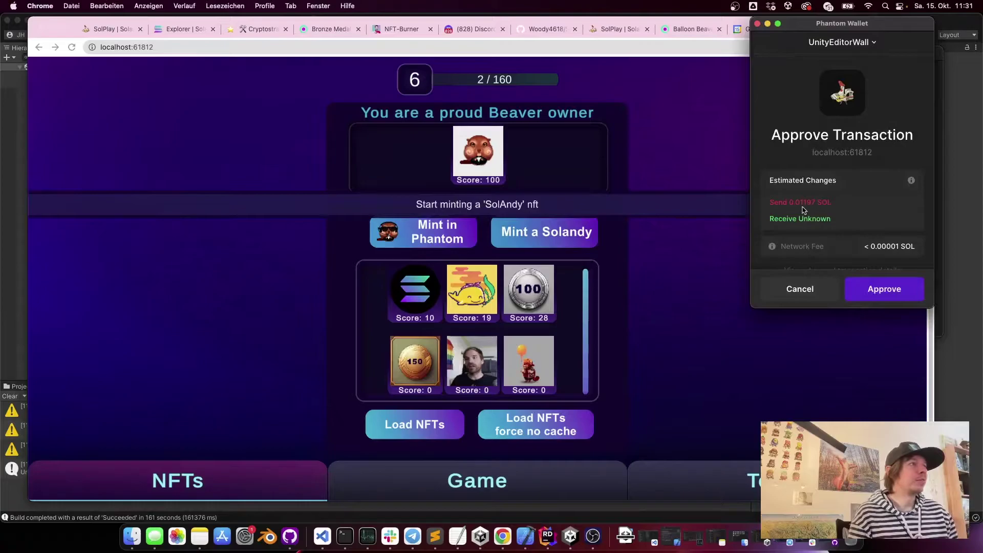
left_click(883, 291)
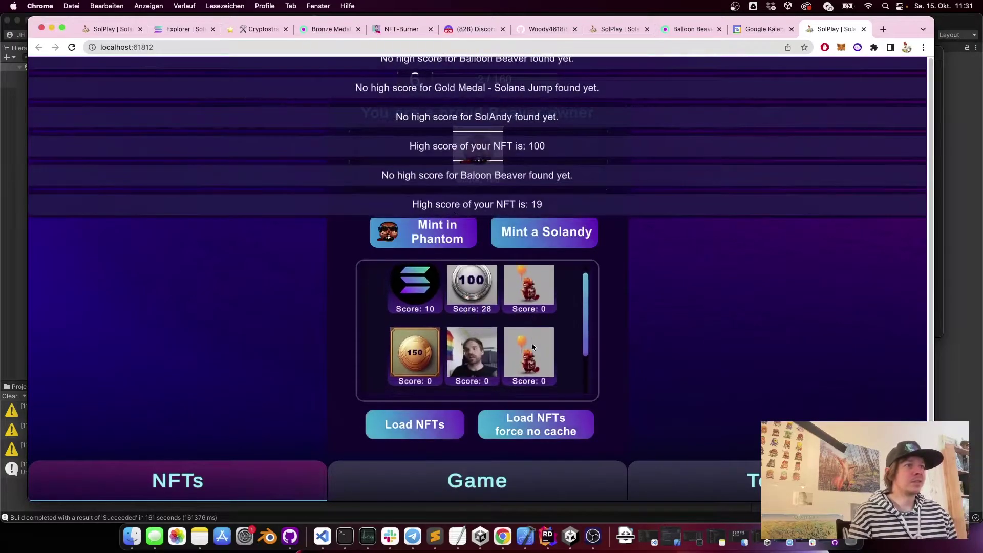
scroll(530, 338, "down", 3)
Step: Play a round as Balloon Beaver and save high score 1 to the NFT via Phantom
left_click(528, 290)
left_click(527, 276)
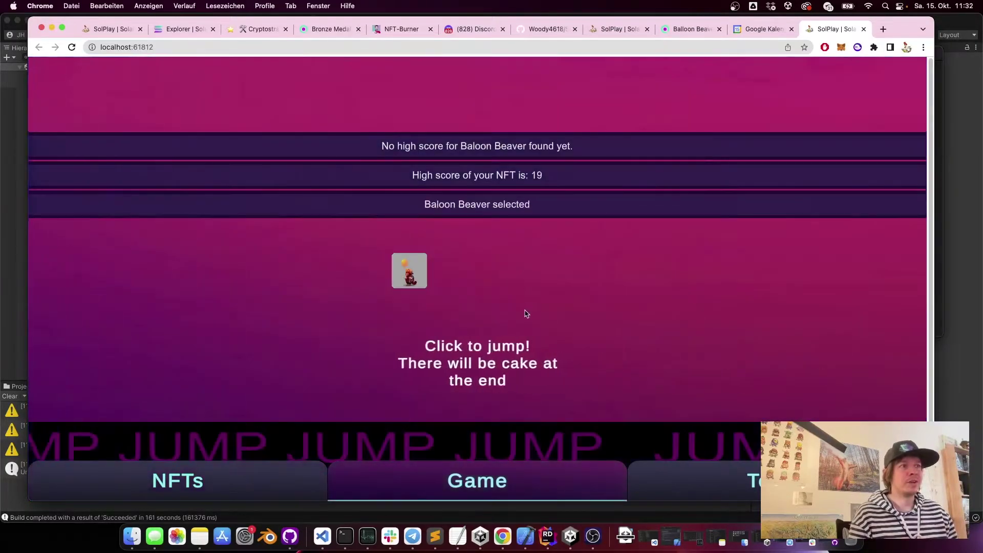
left_click(526, 313)
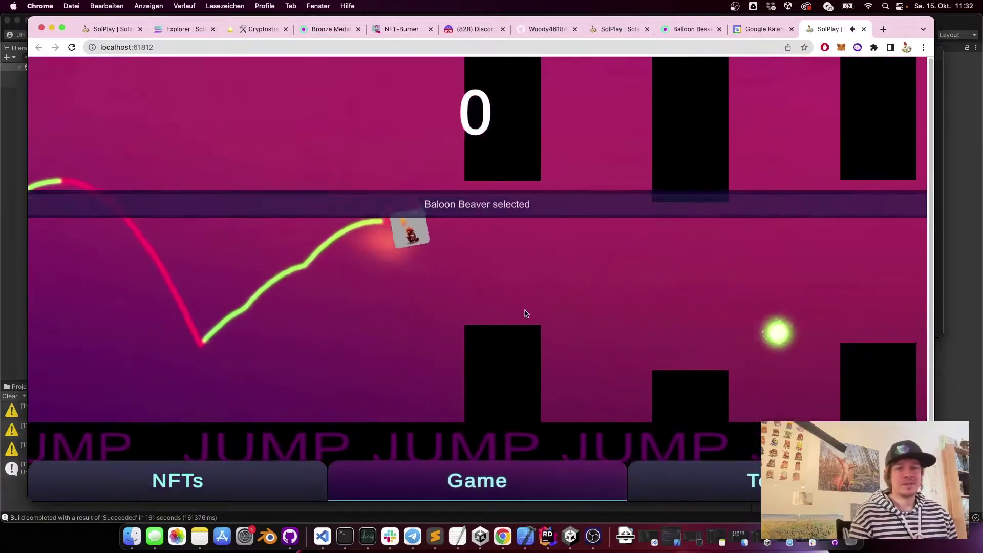
left_click(525, 313)
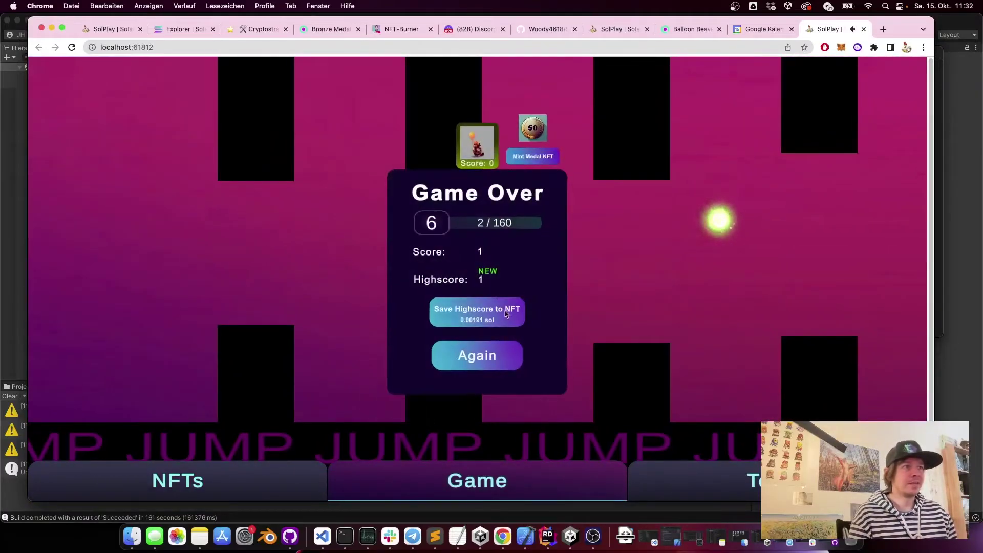
left_click(505, 315)
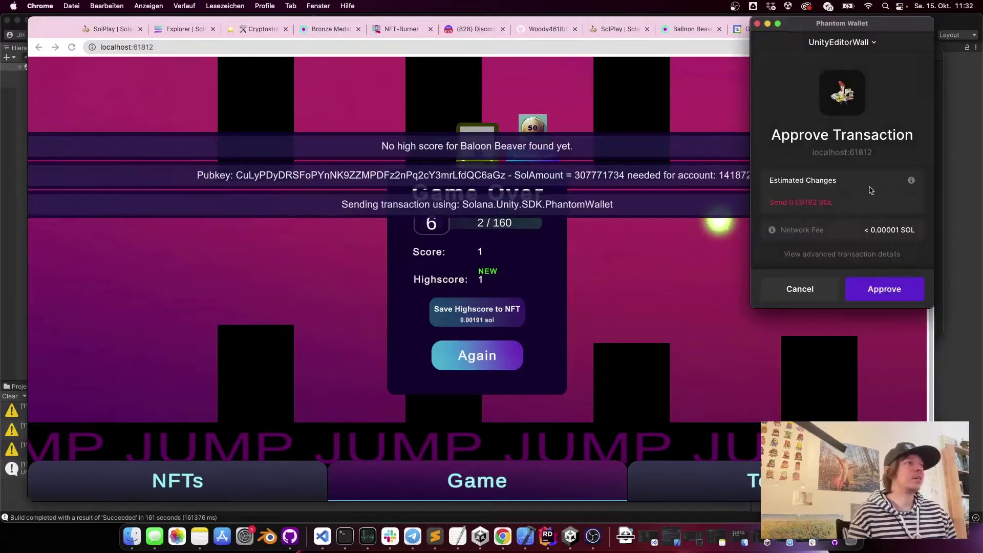
left_click(884, 289)
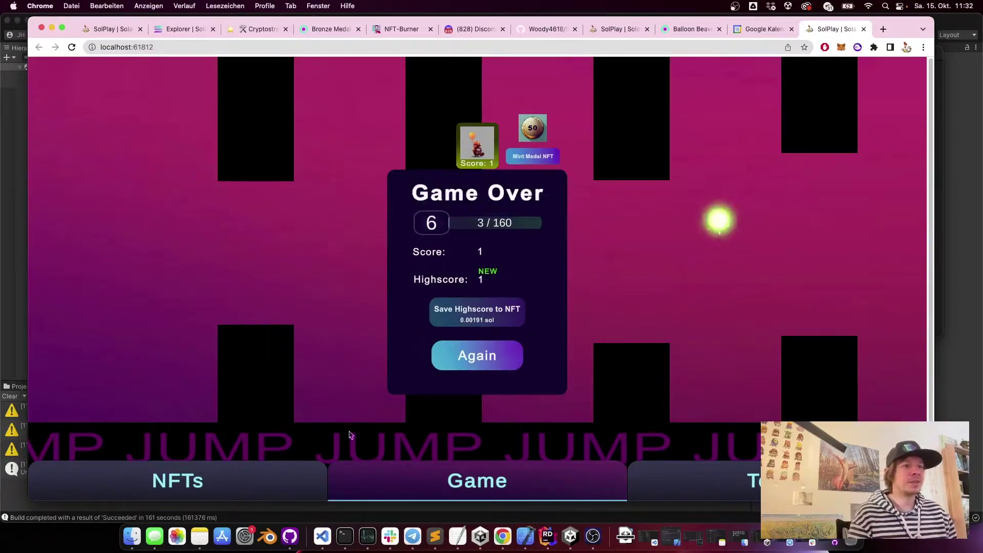
Step: Return to the NFT collection and view the Balloon Beaver card's details
left_click(292, 481)
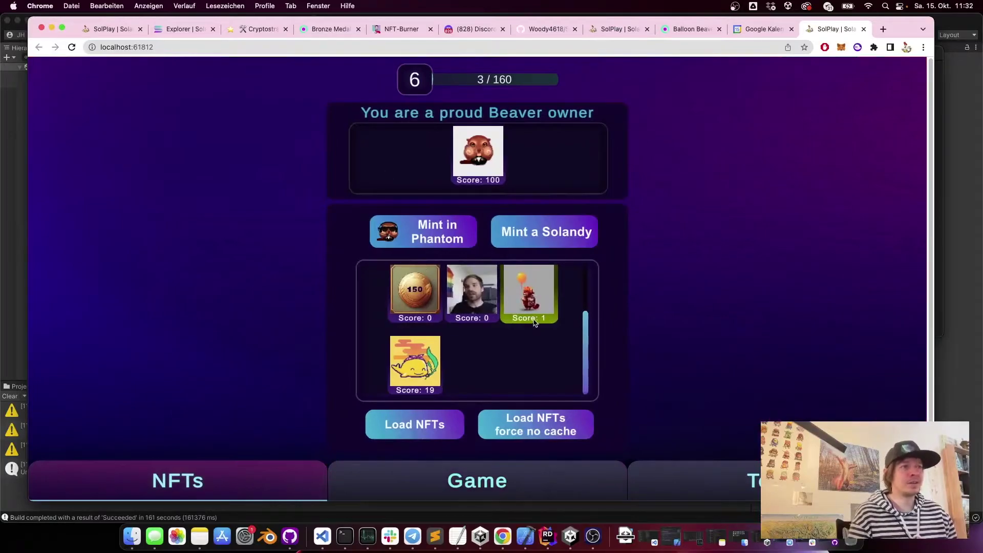
left_click(533, 302)
left_click(467, 86)
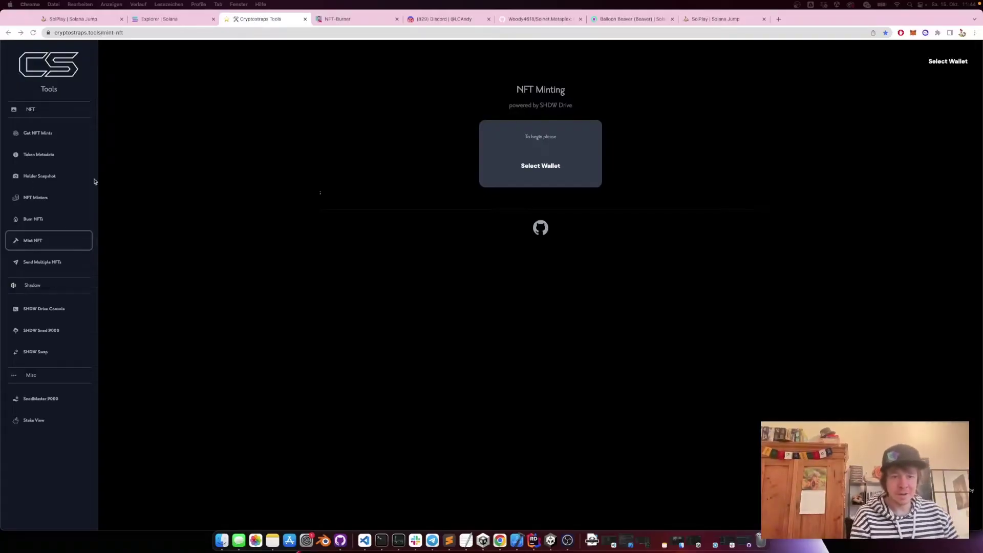
Step: Open the Balloon Beaver NFT from Phantom's Solplay collectibles on Solscan
left_click(926, 33)
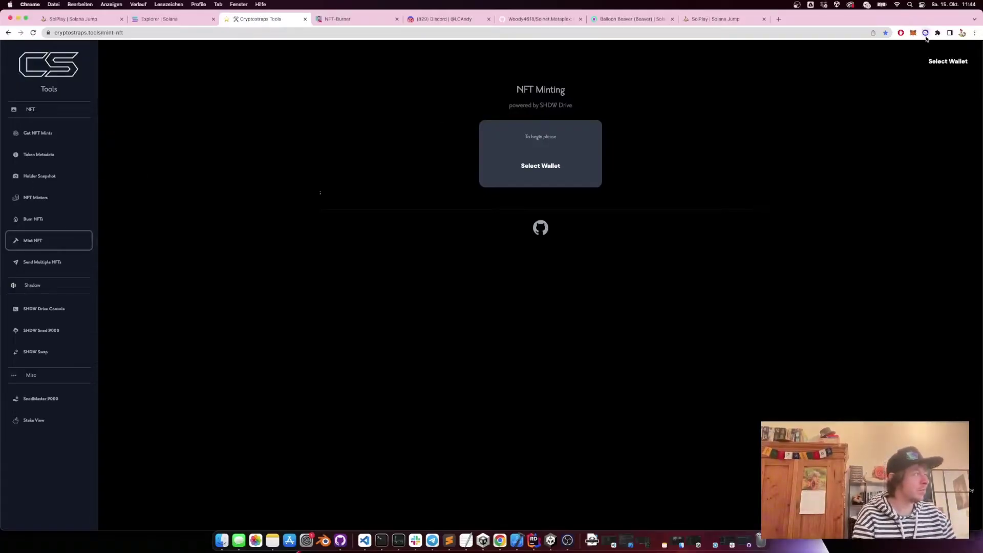
left_click(845, 235)
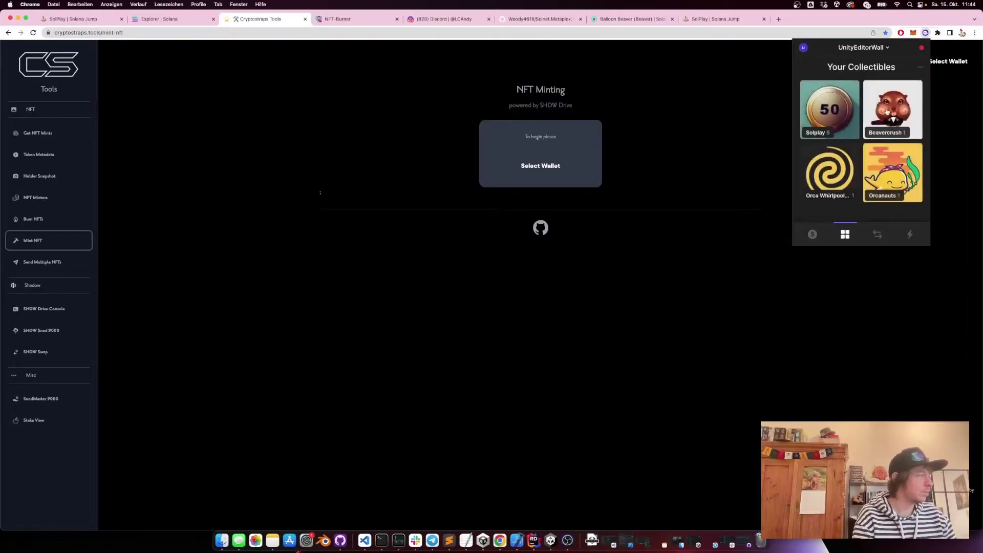
left_click(828, 115)
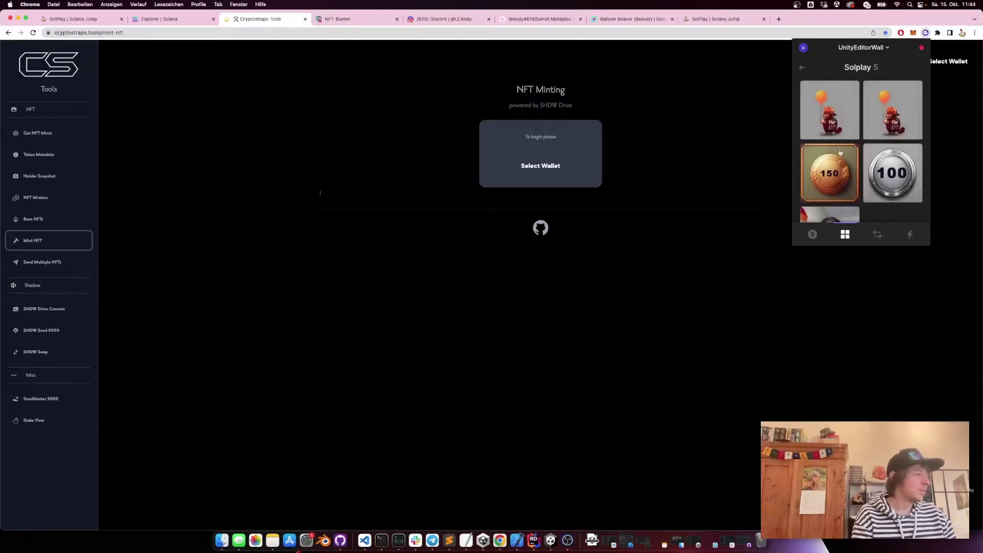
left_click(840, 103)
left_click(920, 67)
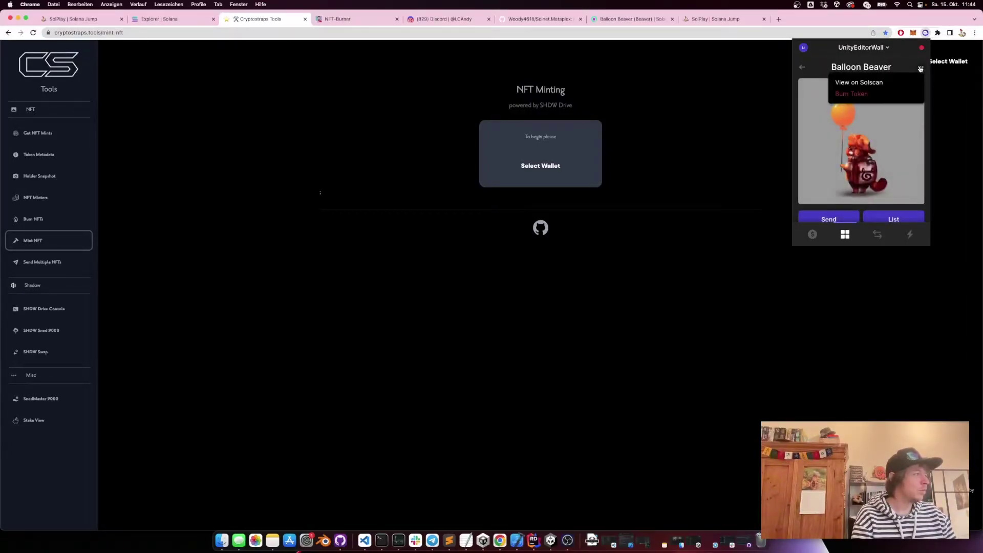
left_click(851, 83)
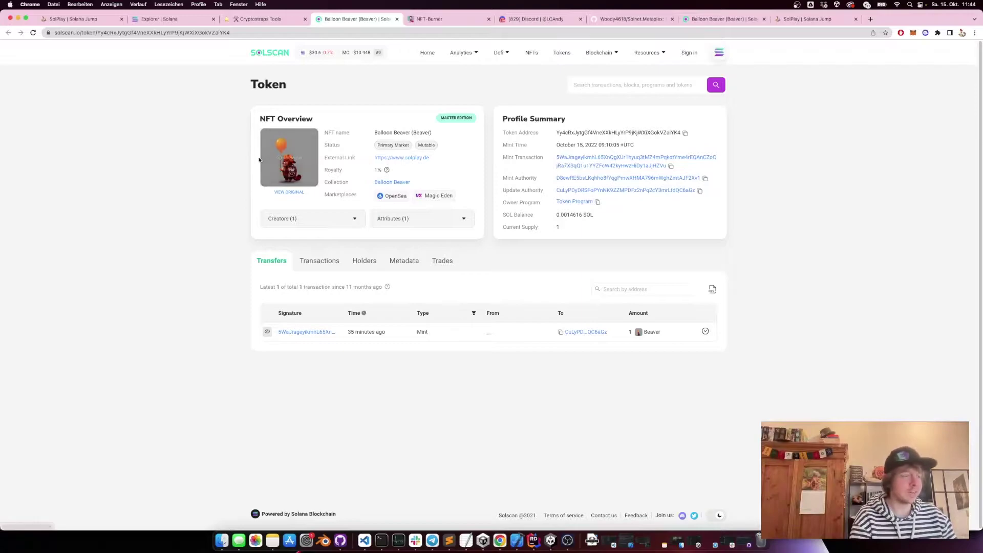
Step: Enlarge the Balloon Beaver image on Solscan, then close the enlarged view
left_click(289, 157)
left_click(180, 173)
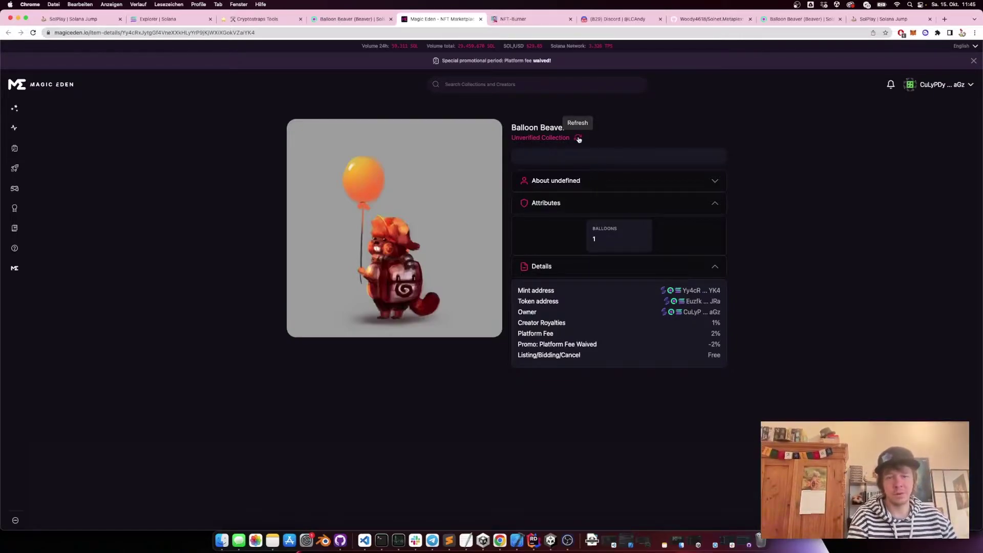
Step: Reload NFT Burner and set the donation share to 50%
left_click(513, 23)
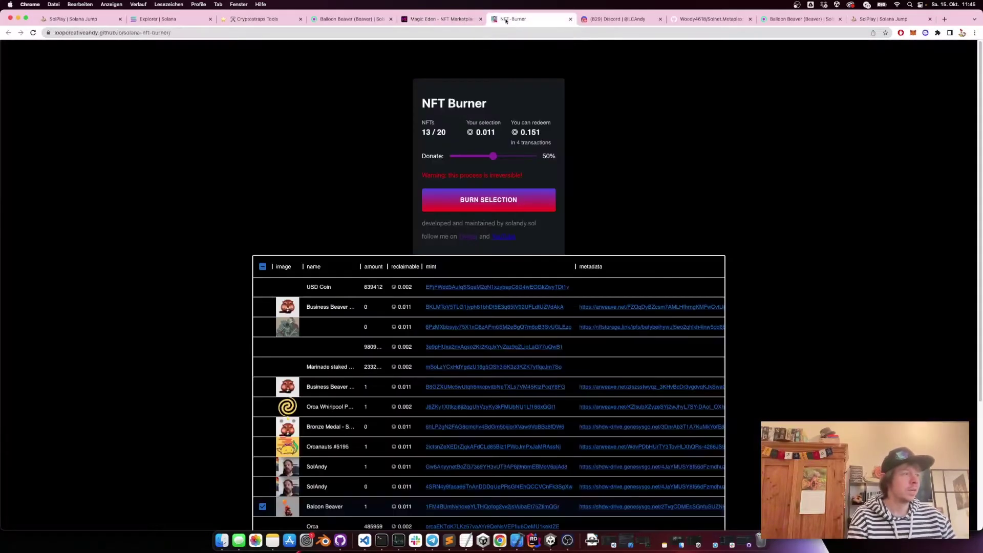
left_click(33, 34)
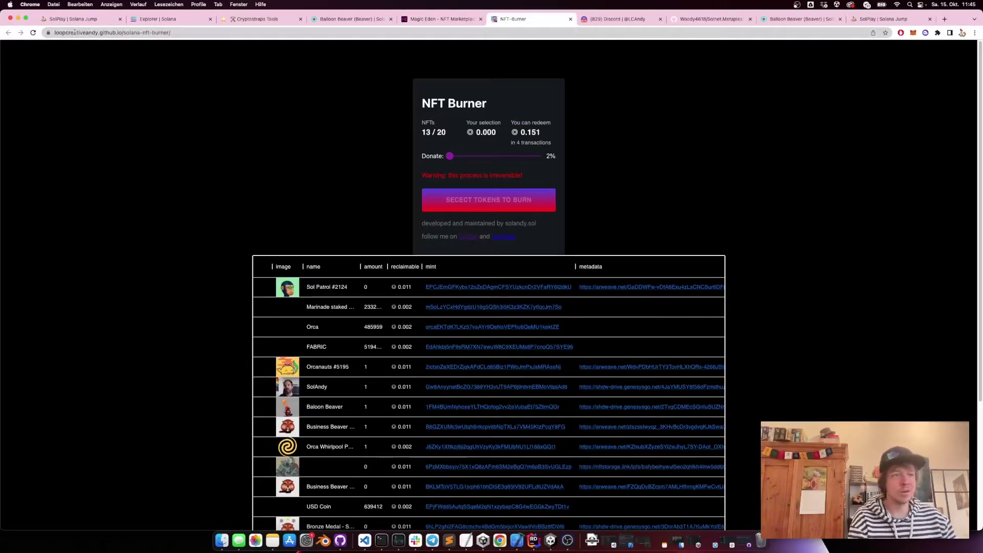
left_click(488, 157)
left_click_drag(490, 156, 493, 157)
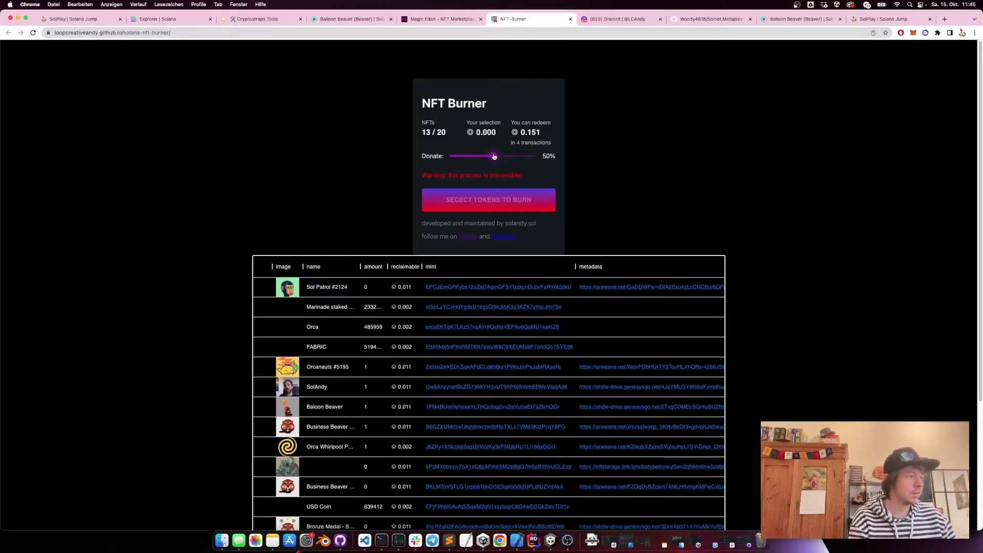
scroll(263, 164, "down", 2)
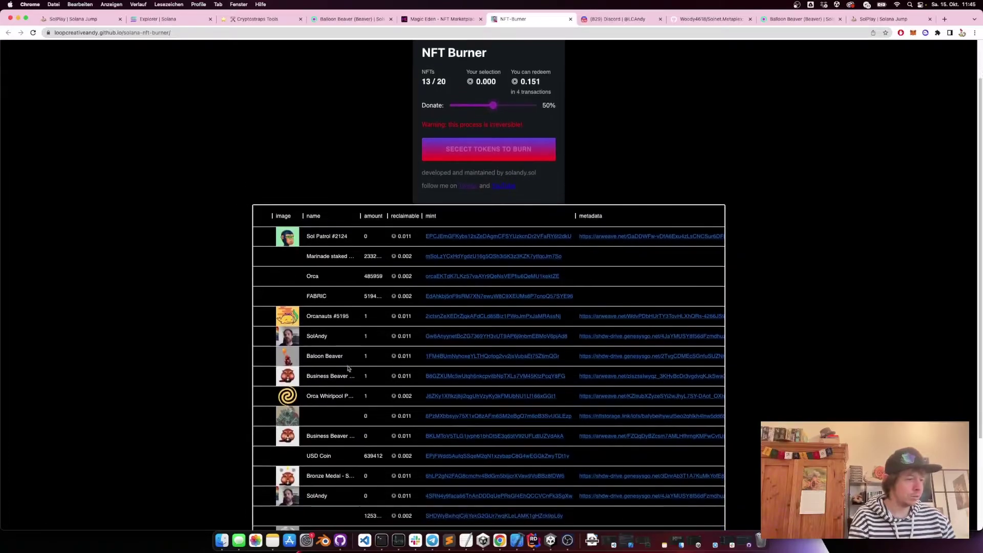
Step: Select Baloon Beaver, burn it, and approve the transaction in Phantom
left_click(331, 358)
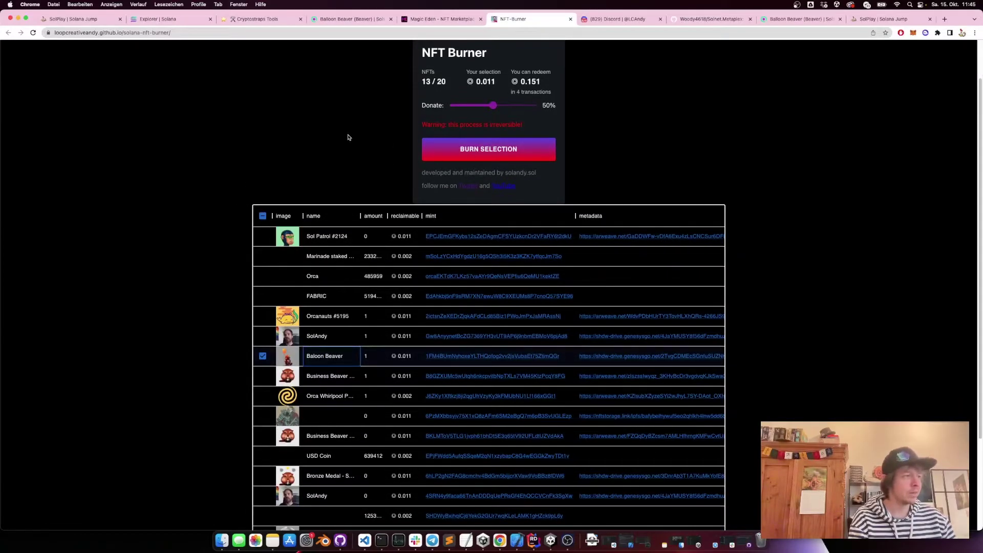
scroll(362, 156, "up", 2)
left_click(469, 202)
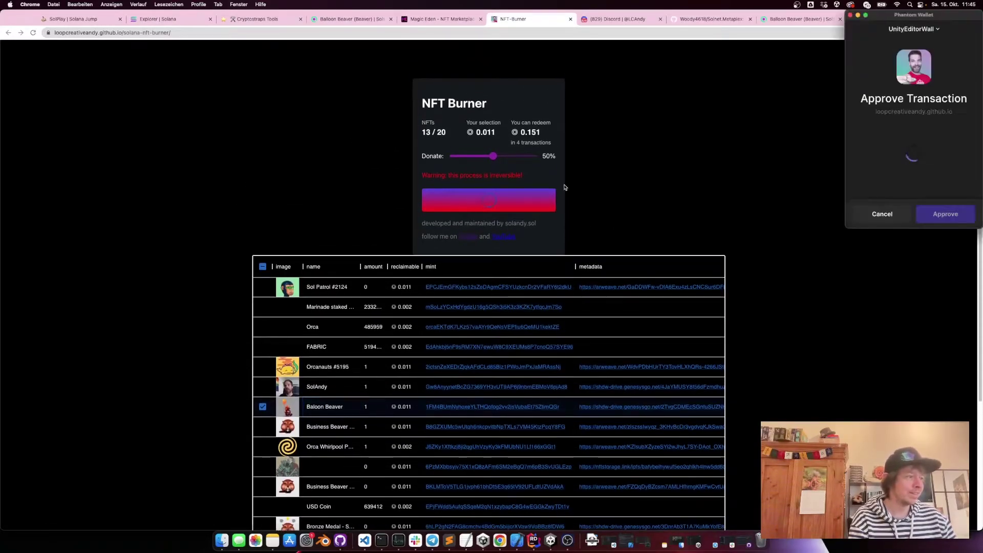
left_click_drag(907, 20, 819, 53)
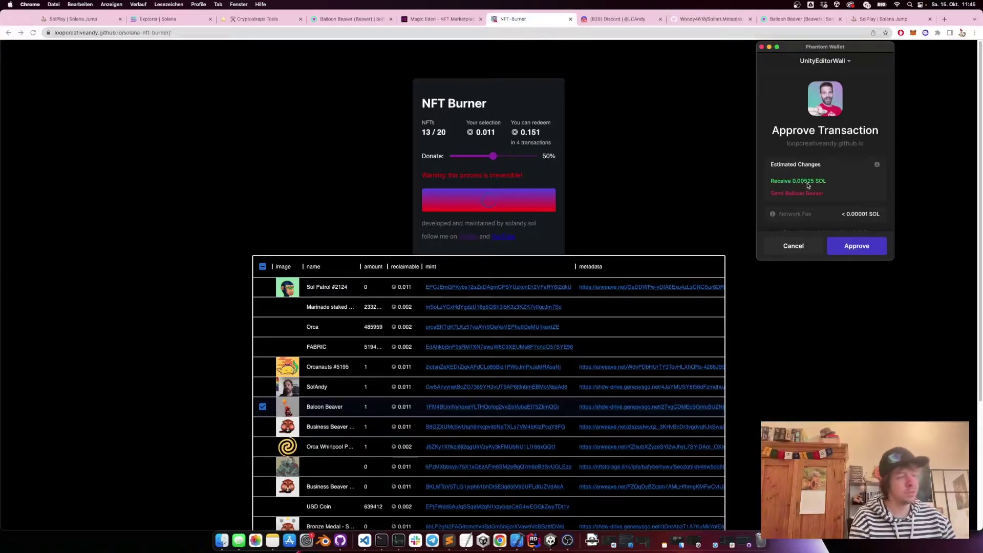
left_click(857, 247)
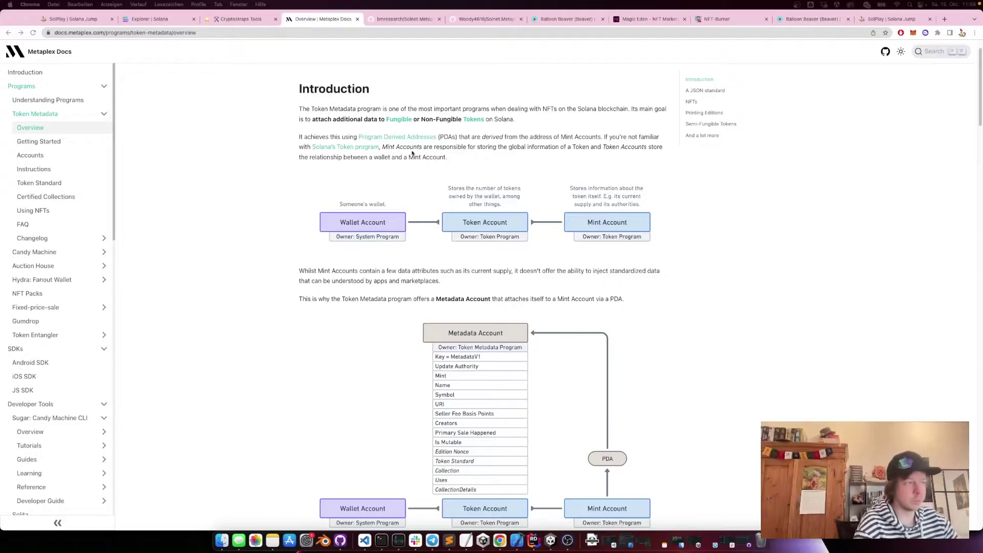
scroll(416, 224, "down", 1)
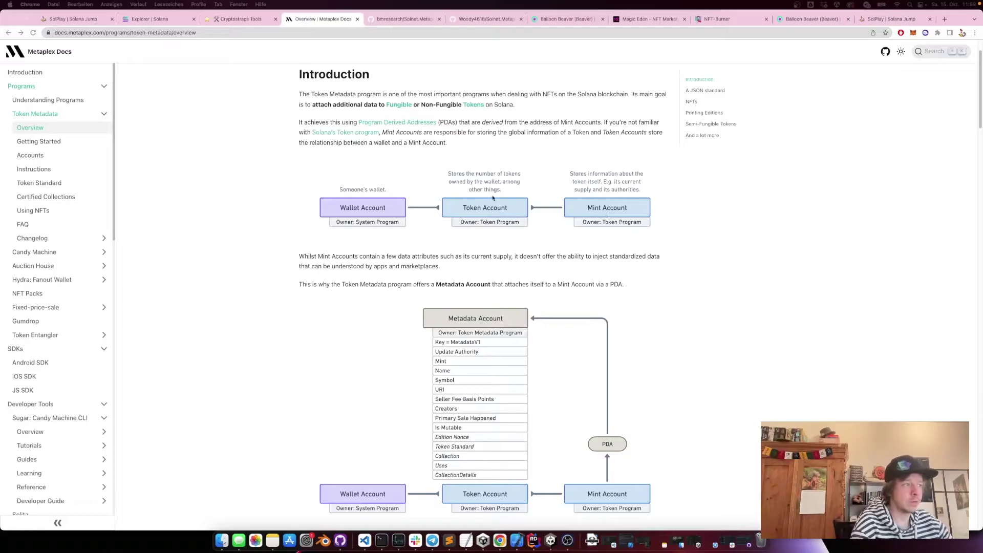
scroll(493, 198, "down", 2)
scroll(496, 202, "down", 5)
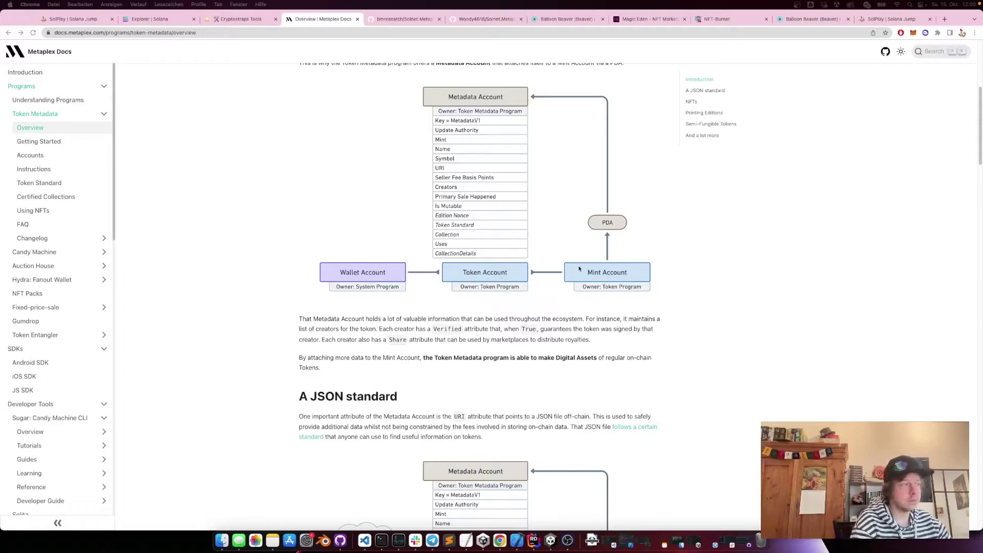
scroll(658, 268, "up", 2)
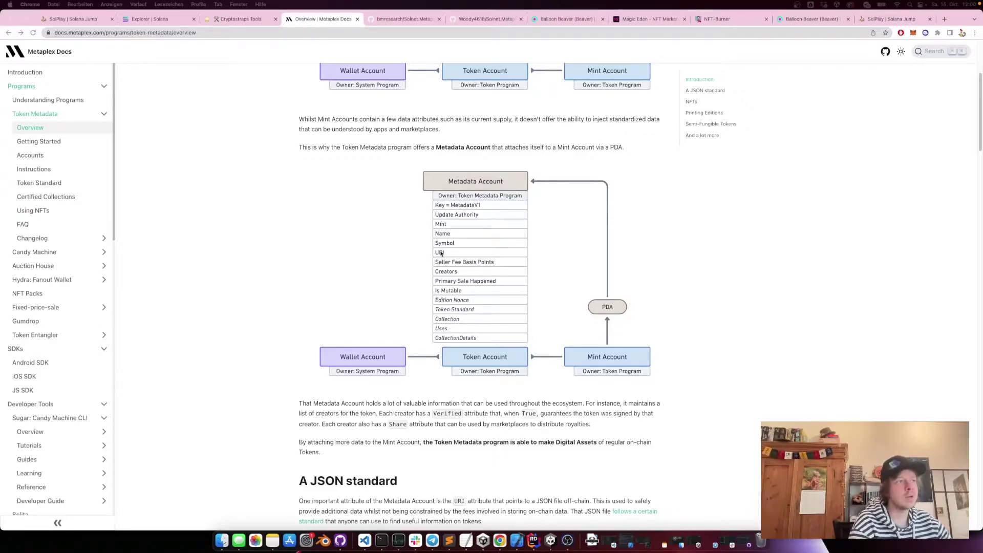
Step: Glance at the NFT minting form, then return to the Token Metadata docs
left_click(247, 20)
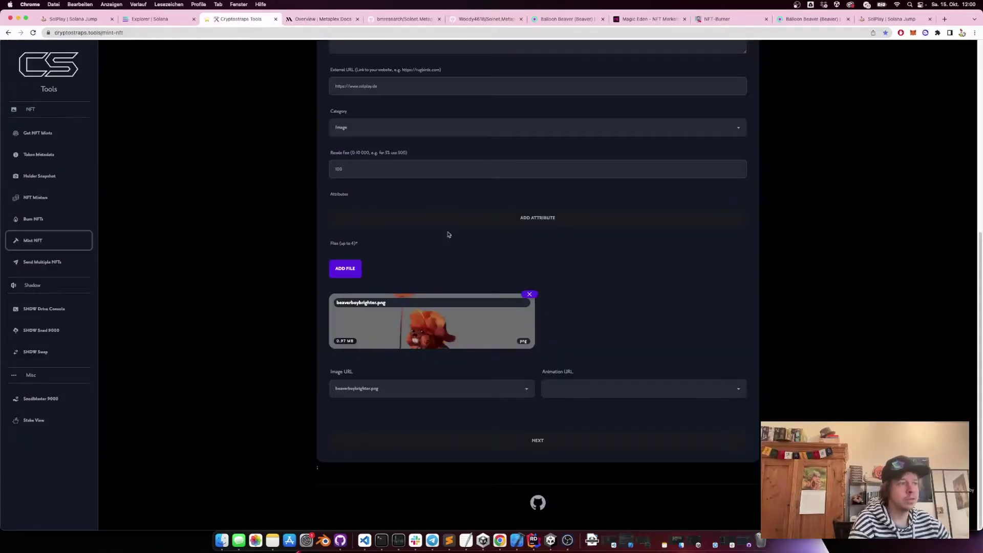
scroll(434, 266, "up", 3)
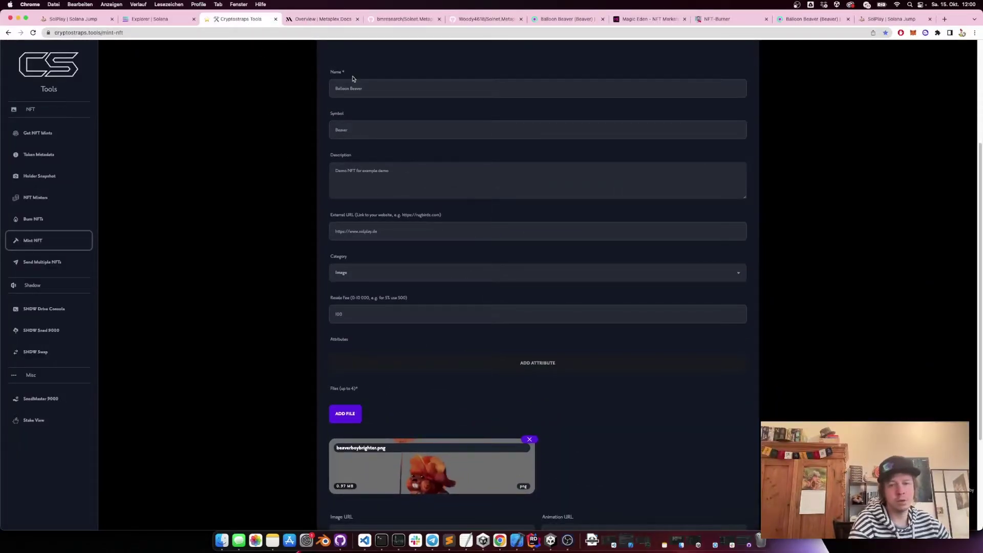
left_click(322, 19)
scroll(452, 205, "down", 5)
scroll(453, 204, "down", 5)
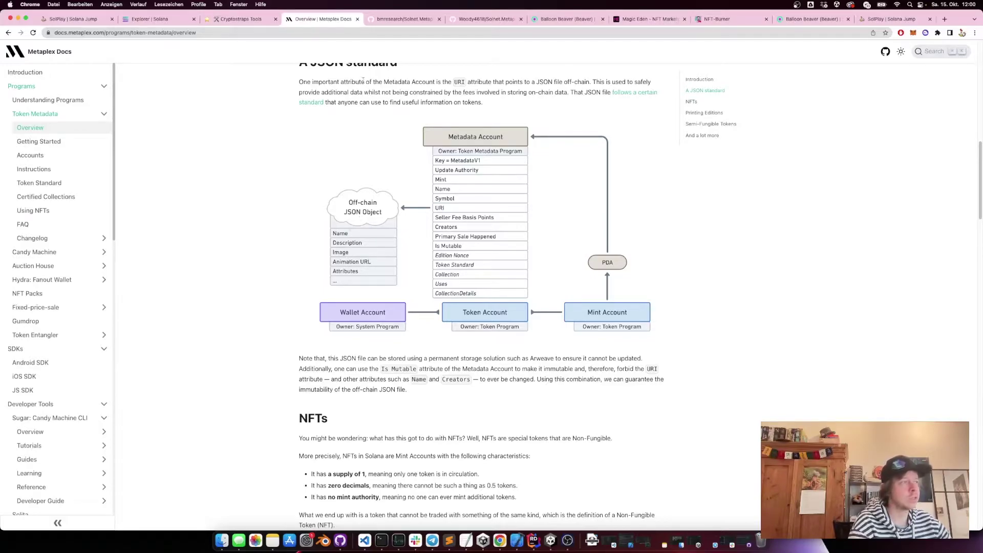
Step: On Balloon Beaver's Solscan page, highlight the metadata URI and choose View URI Metadata
left_click(149, 19)
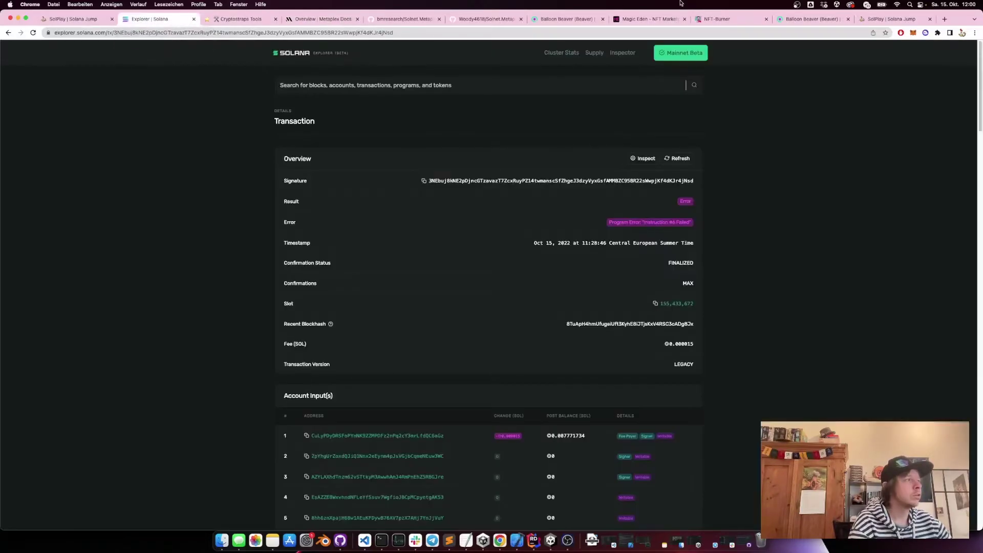
left_click(568, 19)
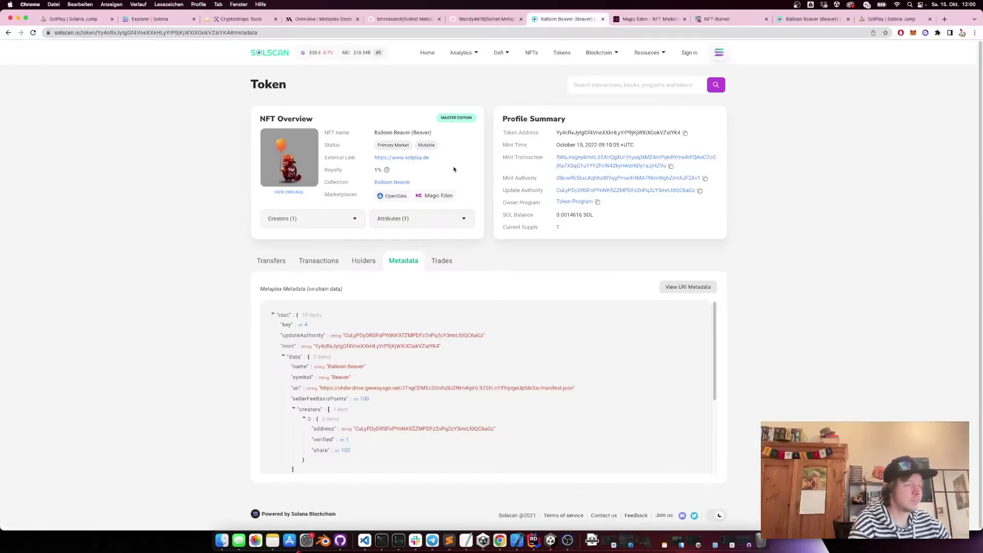
scroll(389, 353, "down", 1)
scroll(388, 352, "down", 5)
scroll(361, 384, "up", 5)
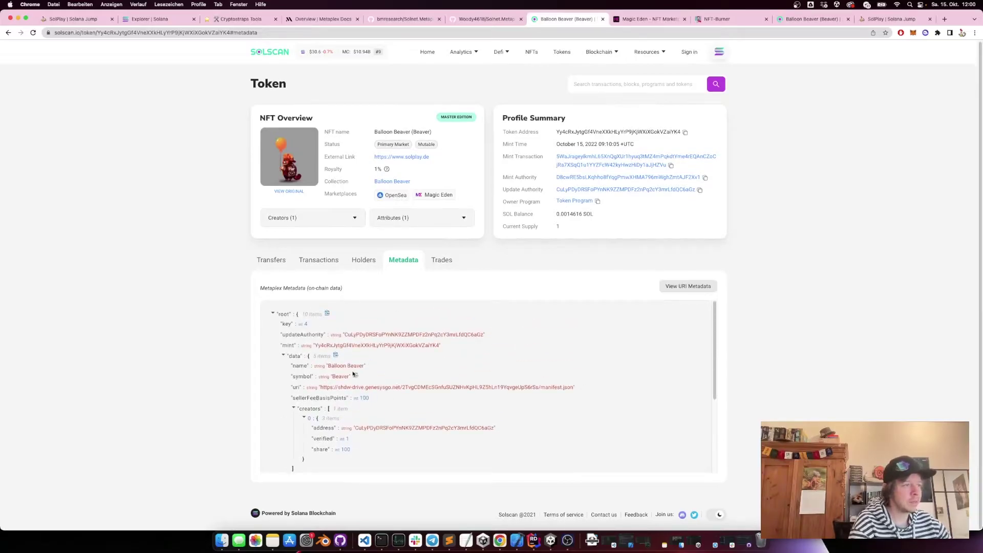
scroll(314, 378, "down", 1)
left_click_drag(321, 374, 572, 376)
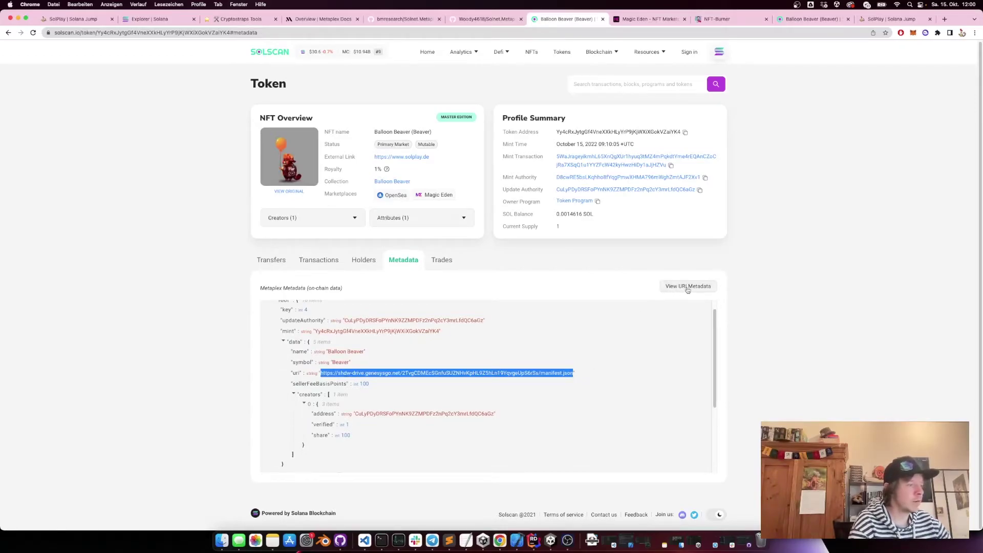
left_click(687, 287)
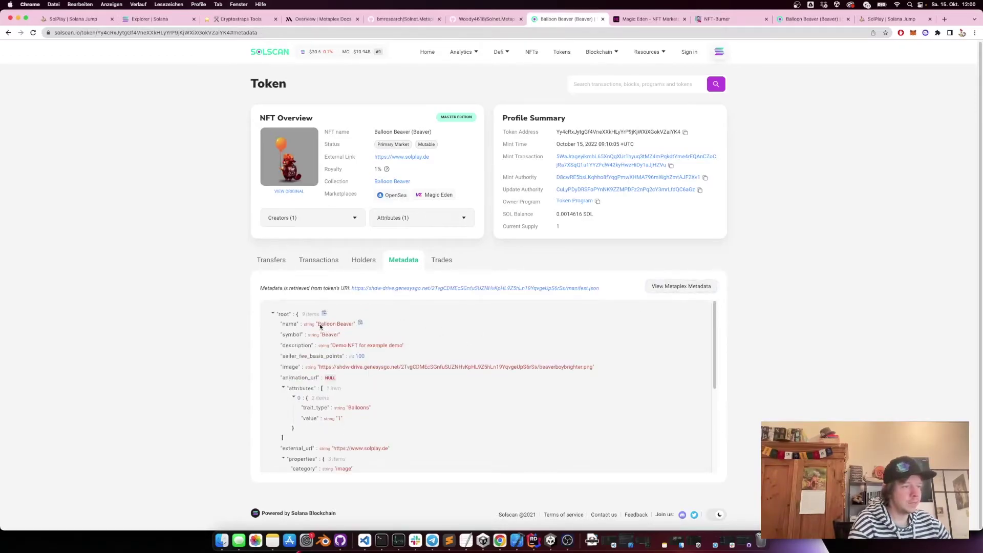
Step: Open the NFT's metadata image URL in a new tab, then close it
left_click_drag(332, 345, 384, 346)
scroll(354, 331, "down", 3)
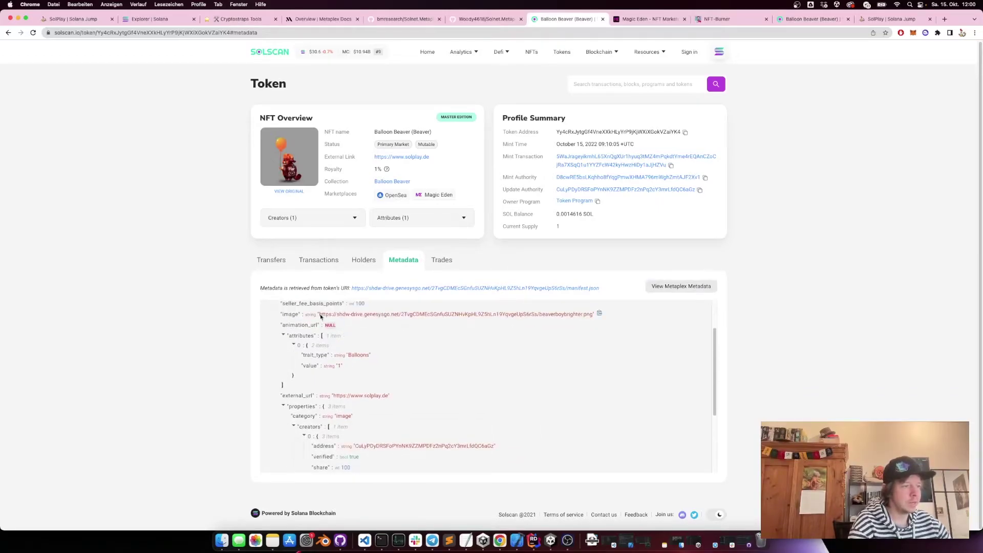
left_click_drag(321, 316, 589, 317)
key("super+c")
key("super+t")
key("super+v")
key("Return")
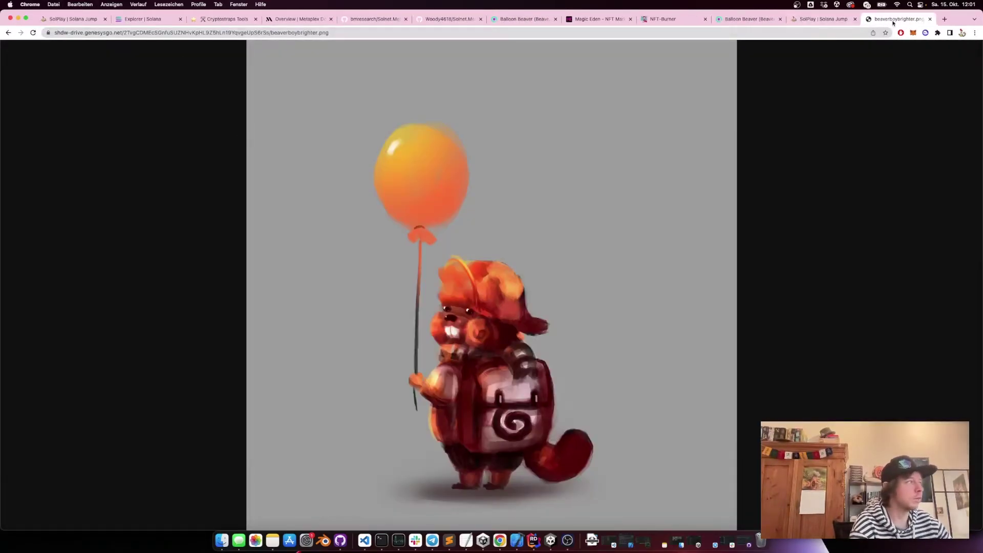
key("super+w")
scroll(735, 86, "down", 2)
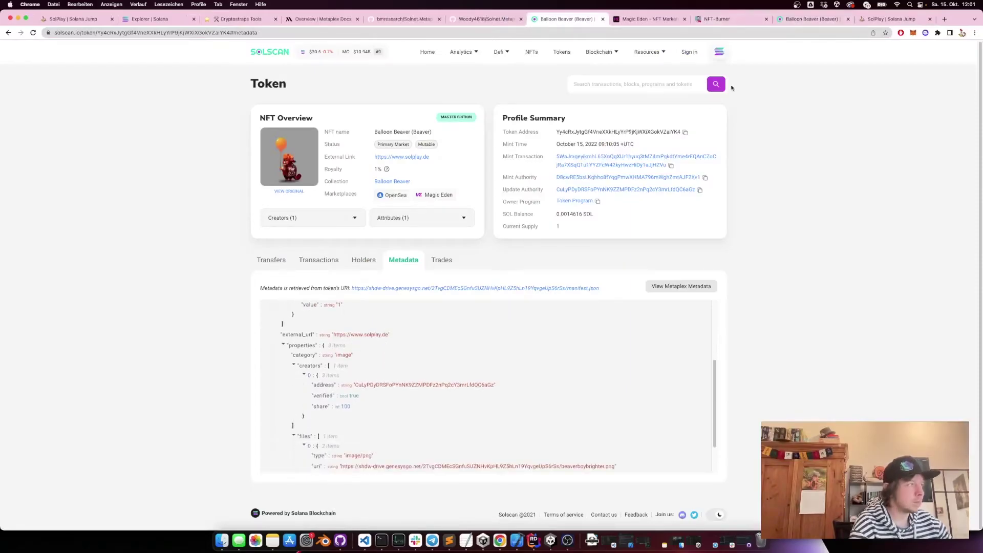
Step: Return to Metaplex Docs and highlight the NFT characteristics in the NFTs section
left_click(323, 19)
scroll(396, 299, "down", 2)
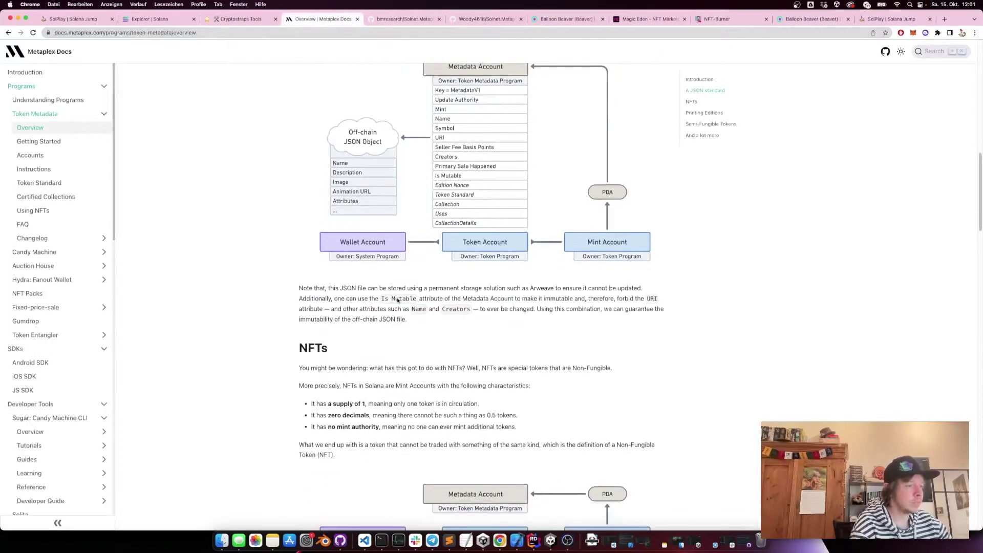
scroll(397, 300, "down", 2)
scroll(414, 269, "down", 1)
scroll(430, 244, "down", 2)
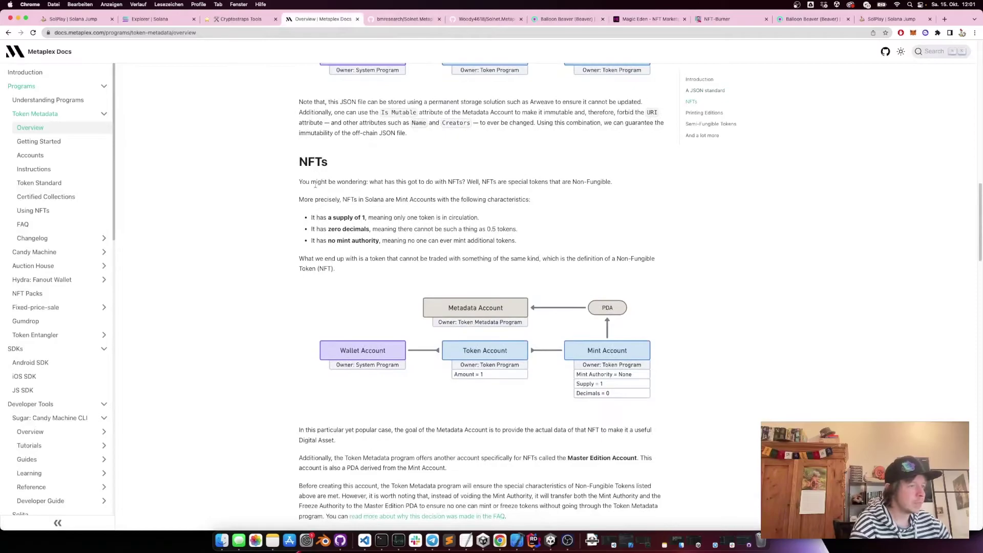
left_click_drag(299, 183, 338, 407)
left_click_drag(312, 218, 380, 240)
left_click(516, 242)
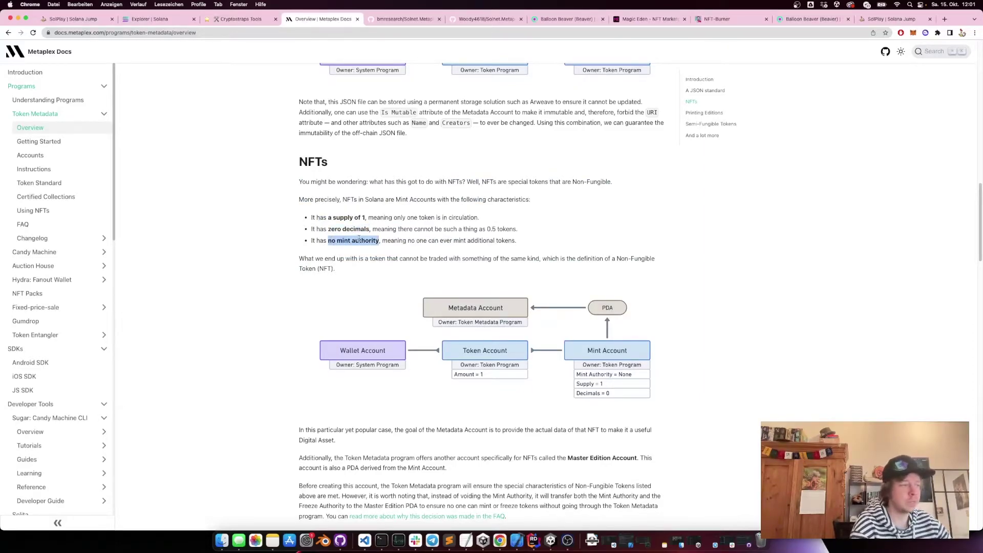
scroll(361, 238, "down", 5)
scroll(369, 232, "down", 2)
scroll(377, 233, "down", 5)
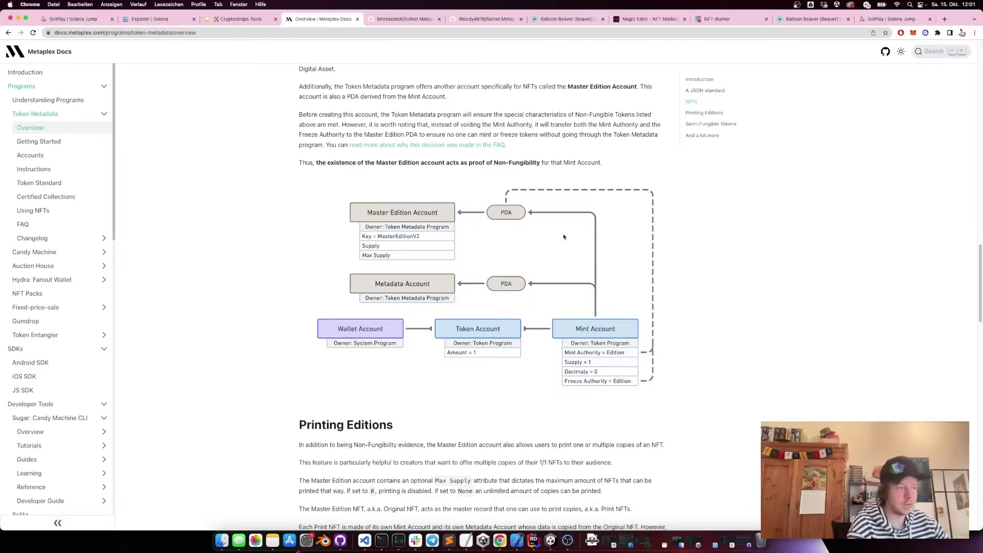
scroll(538, 233, "down", 3)
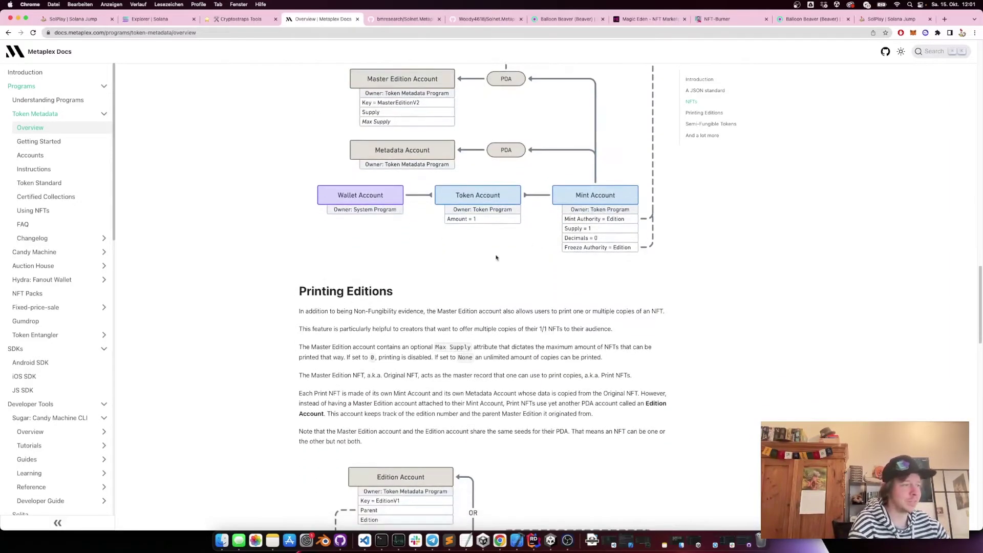
scroll(495, 258, "up", 3)
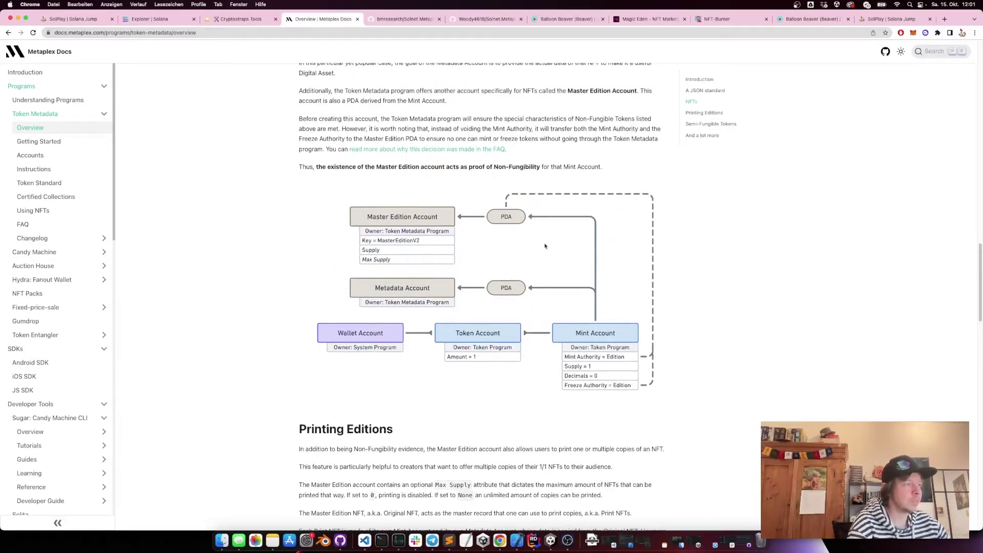
Step: Switch to the bmresearch Solnet.Metaplex repository, then to its forked copy
left_click(411, 20)
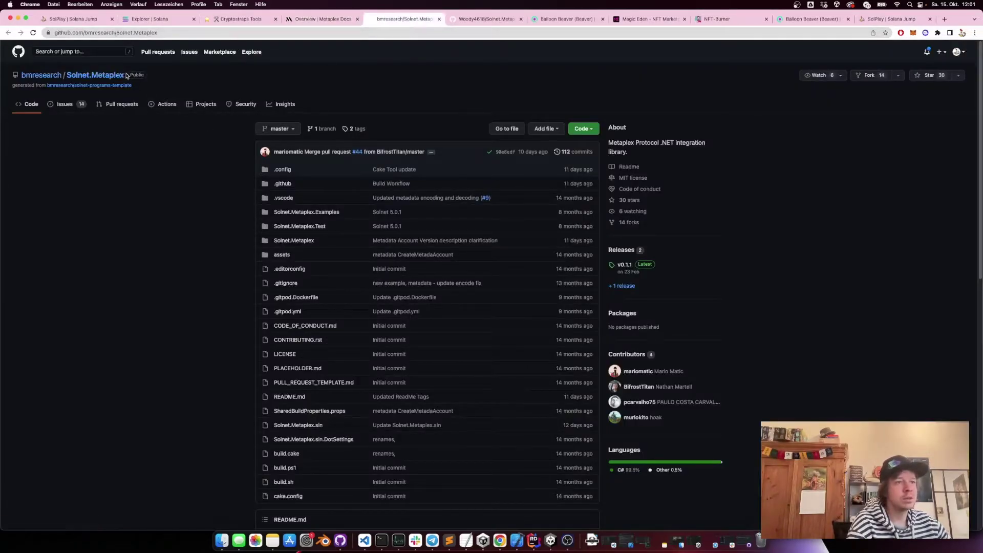
left_click(480, 20)
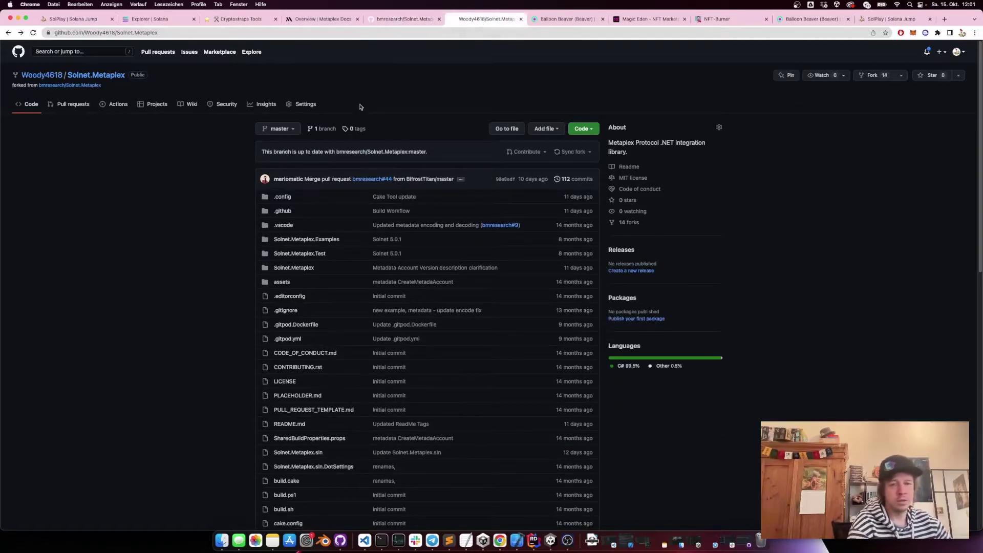
scroll(329, 192, "down", 2)
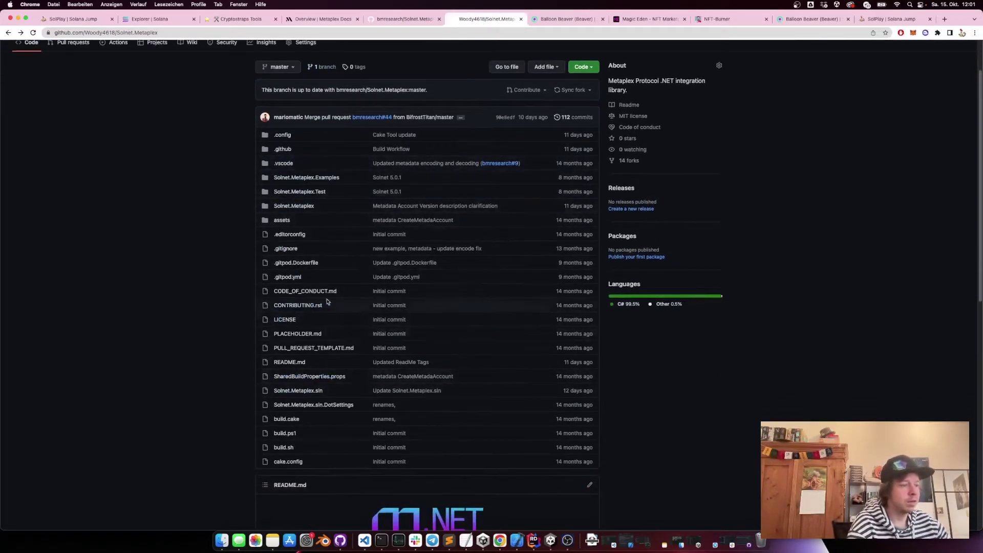
scroll(302, 216, "up", 2)
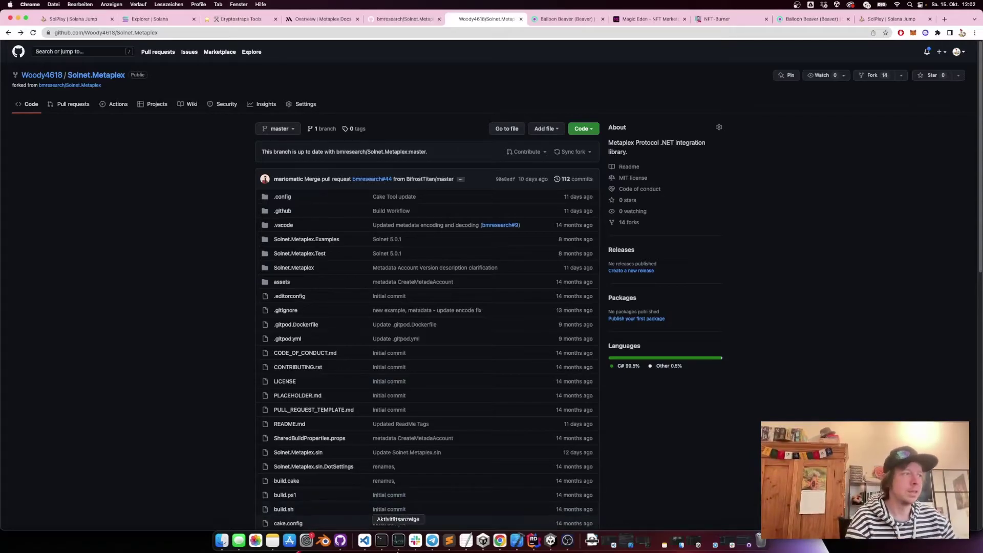
Step: In NftMintingService.cs, walk through the mint account instructions up to CreateMetadataAccount
left_click(533, 540)
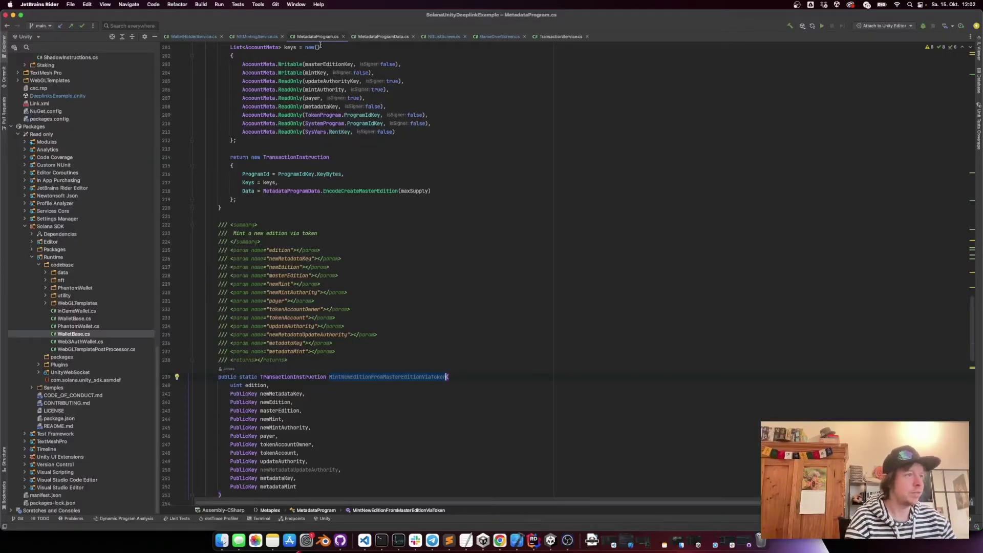
left_click(257, 36)
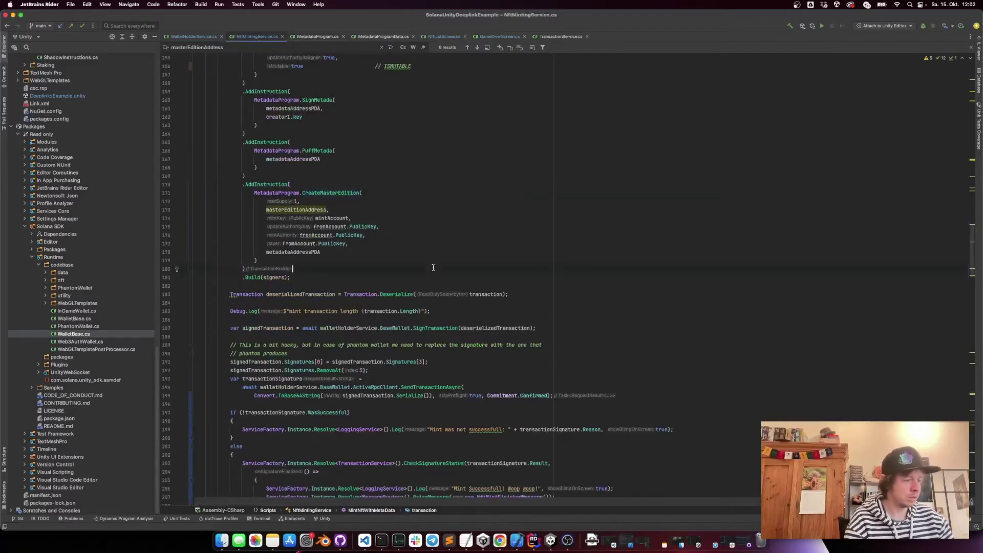
scroll(432, 268, "up", 2, "super")
scroll(448, 259, "up", 5)
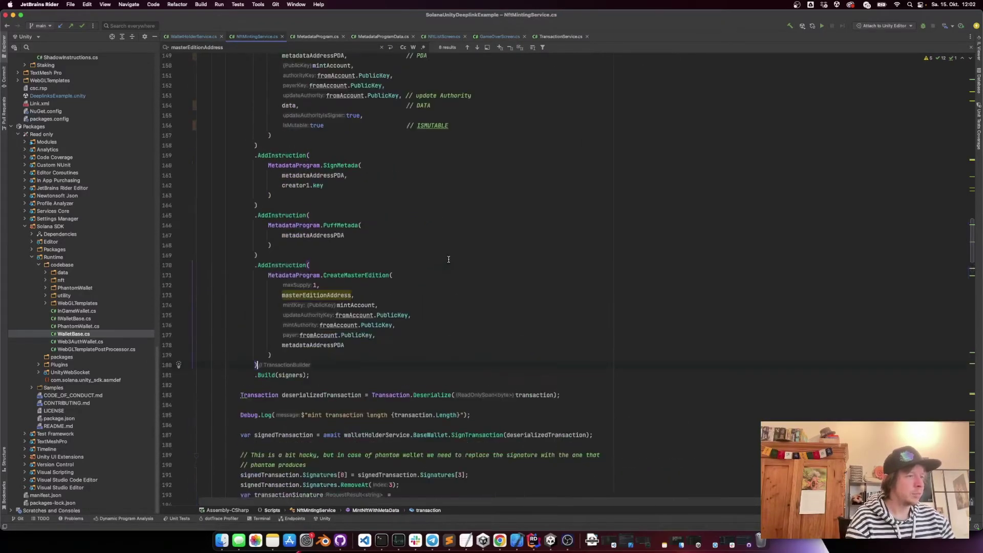
scroll(449, 265, "up", 5)
scroll(453, 277, "up", 5)
scroll(458, 289, "up", 2)
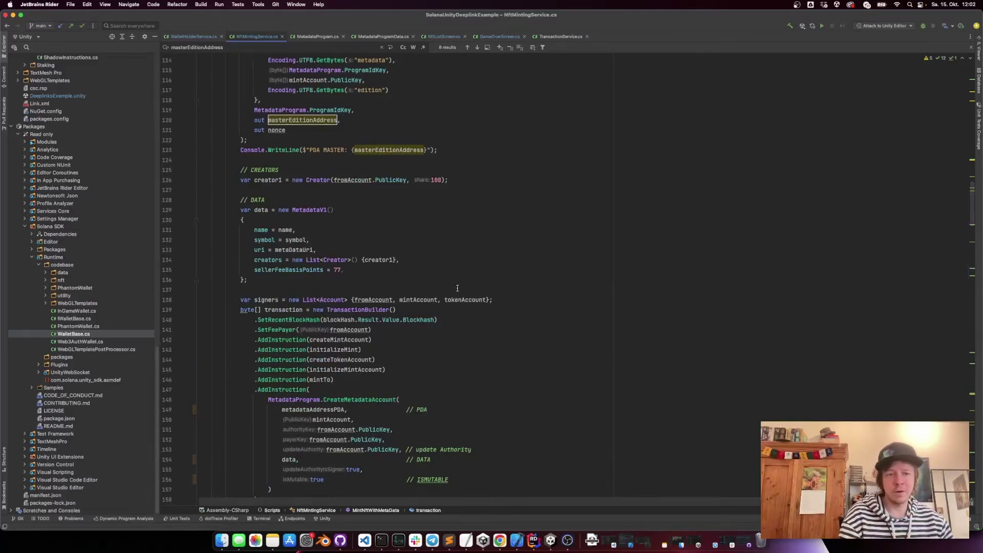
scroll(458, 300, "down", 2)
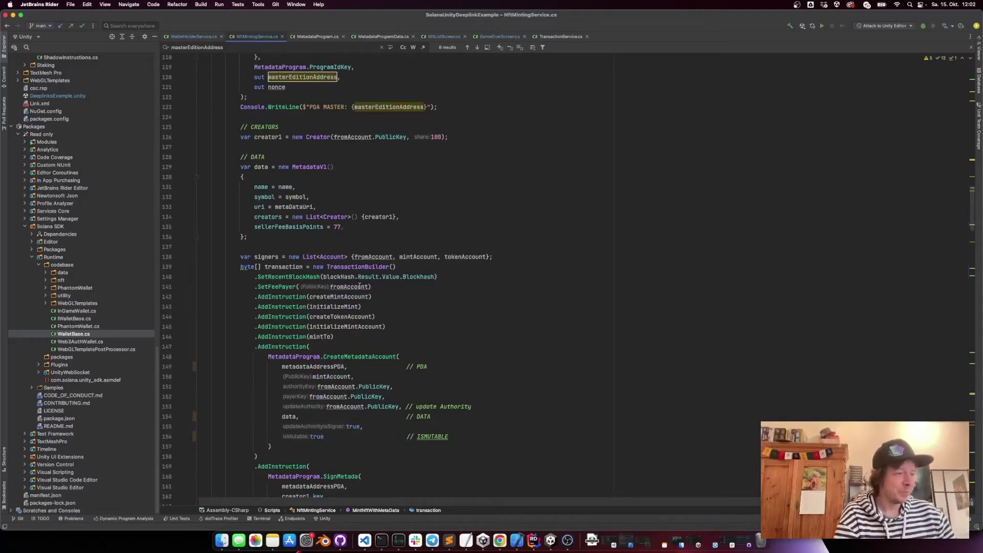
left_click(347, 296)
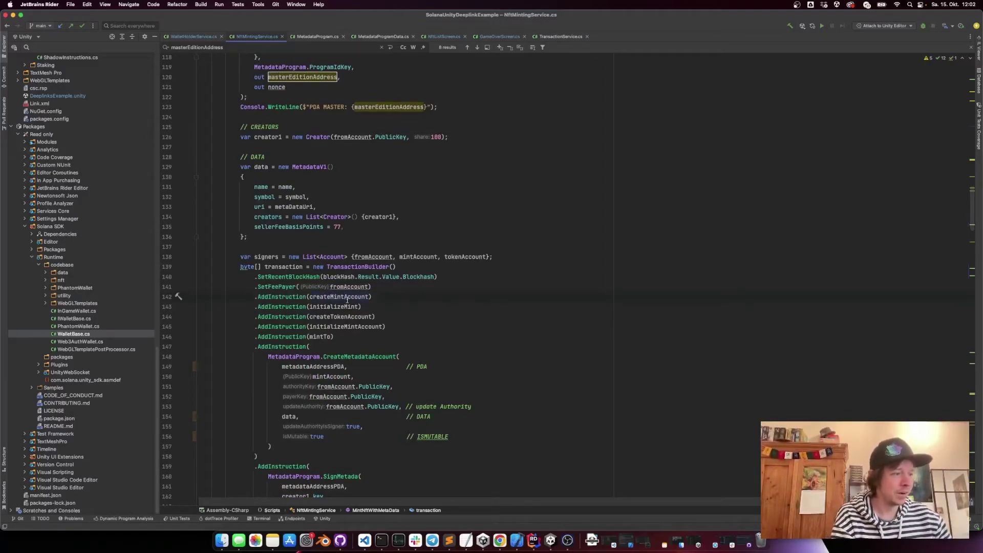
key("Down")
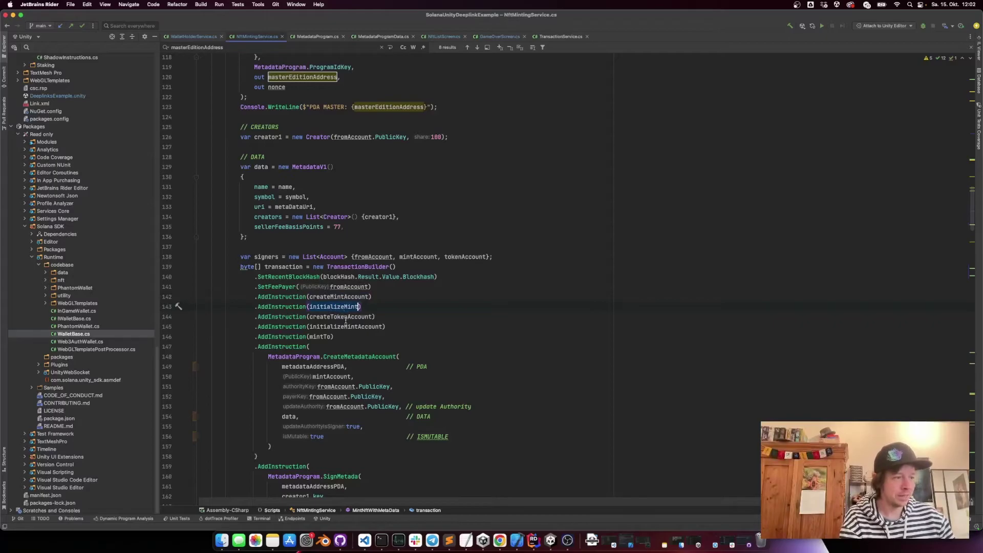
key("Down")
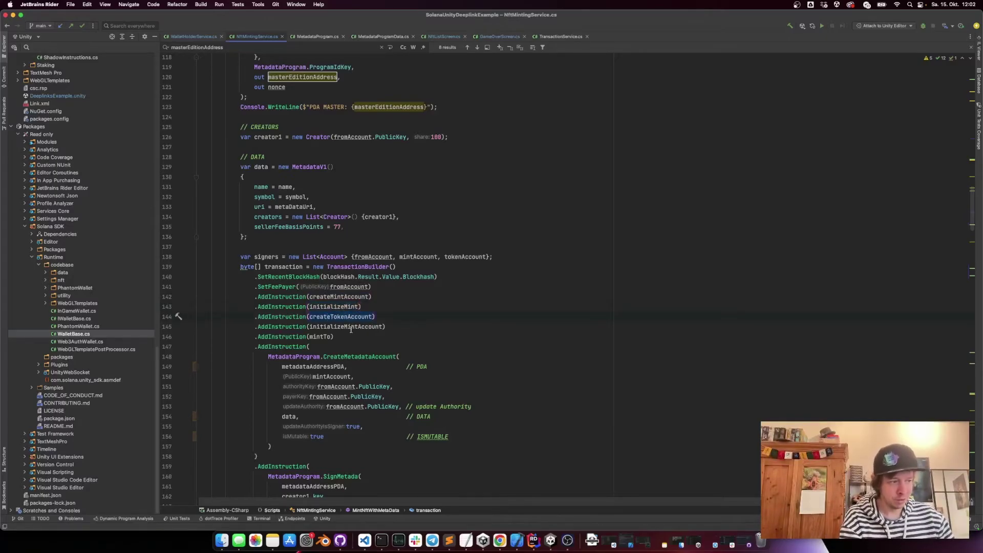
key("Down")
left_click(343, 327)
left_click(322, 336)
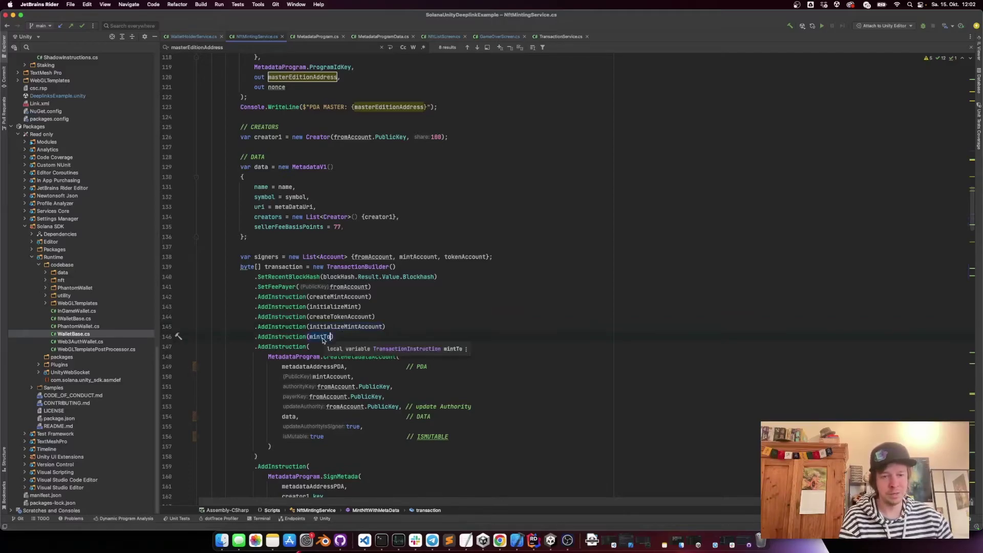
scroll(327, 342, "down", 1)
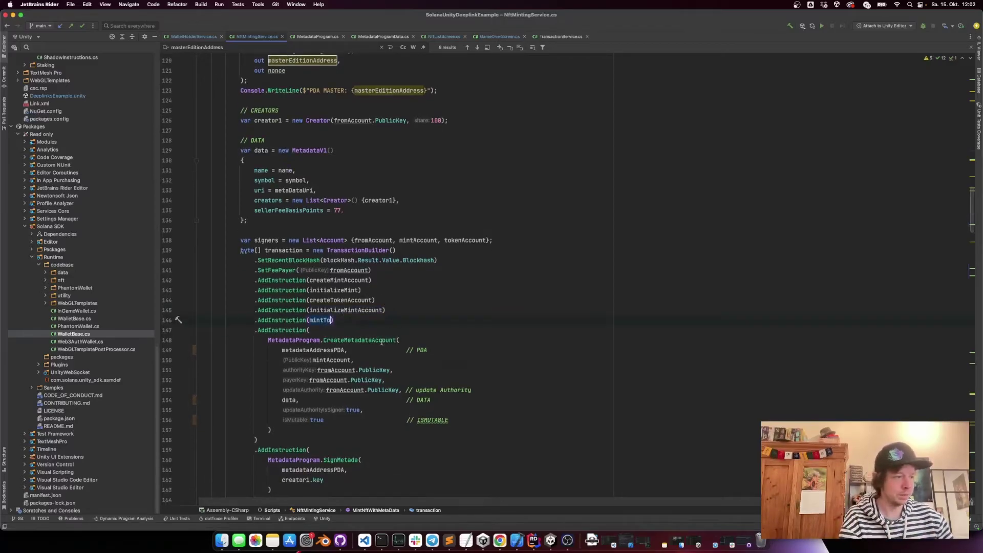
double_click(348, 340)
scroll(382, 323, "down", 1)
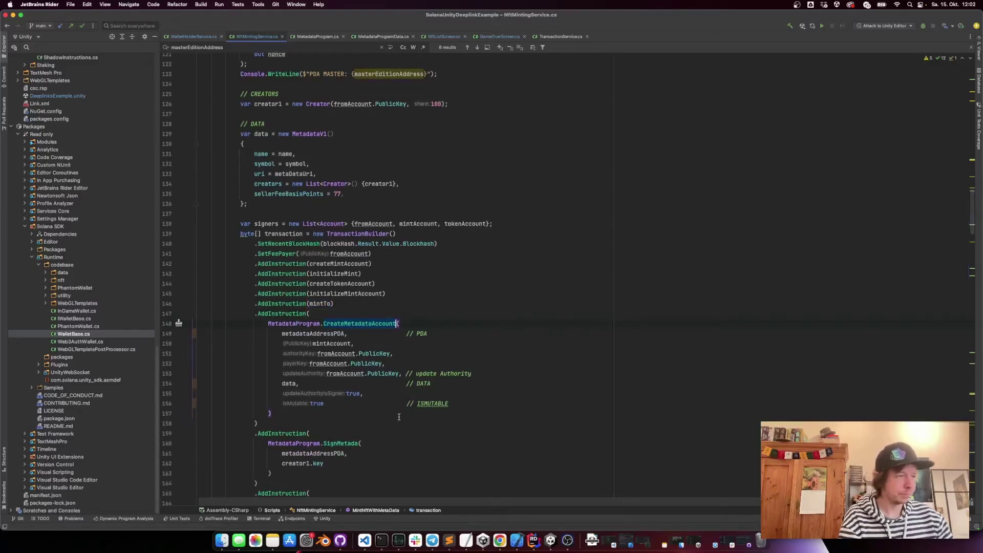
Step: Compare against the Metaplex token metadata docs, then inspect the MetadataV1 data fields
key("super+Tab")
left_click(323, 19)
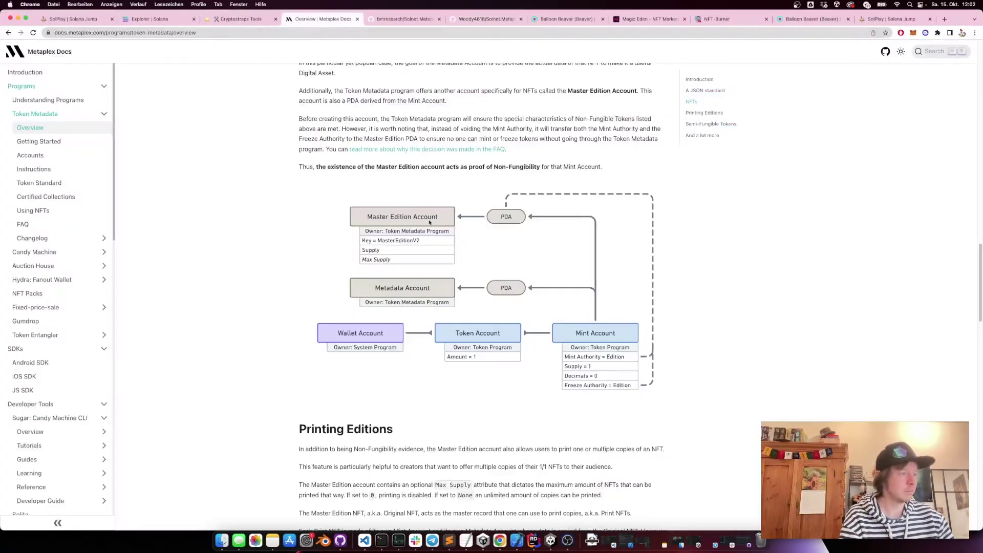
scroll(402, 214, "up", 5)
scroll(401, 213, "up", 5)
scroll(424, 225, "down", 2)
scroll(461, 163, "down", 1)
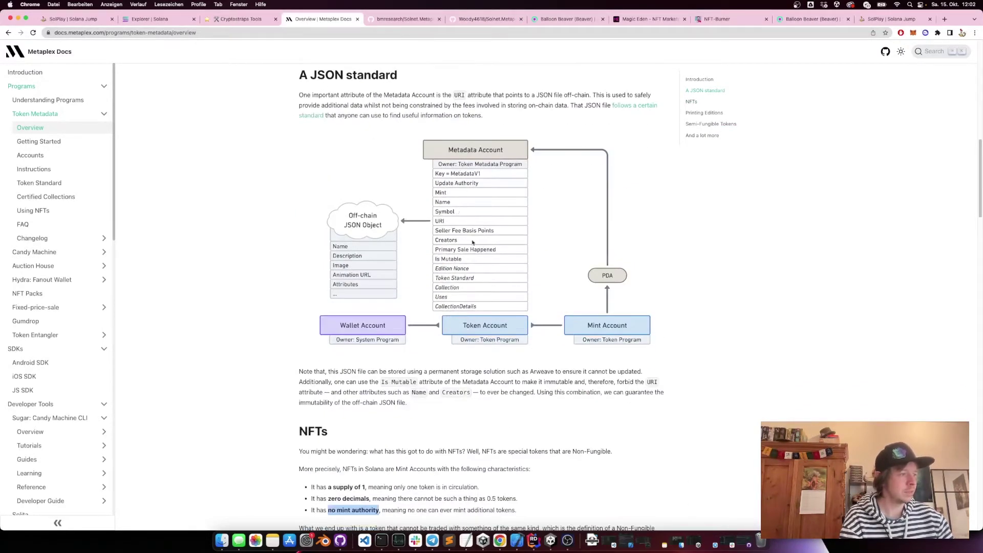
key("super+Tab")
scroll(318, 343, "down", 1)
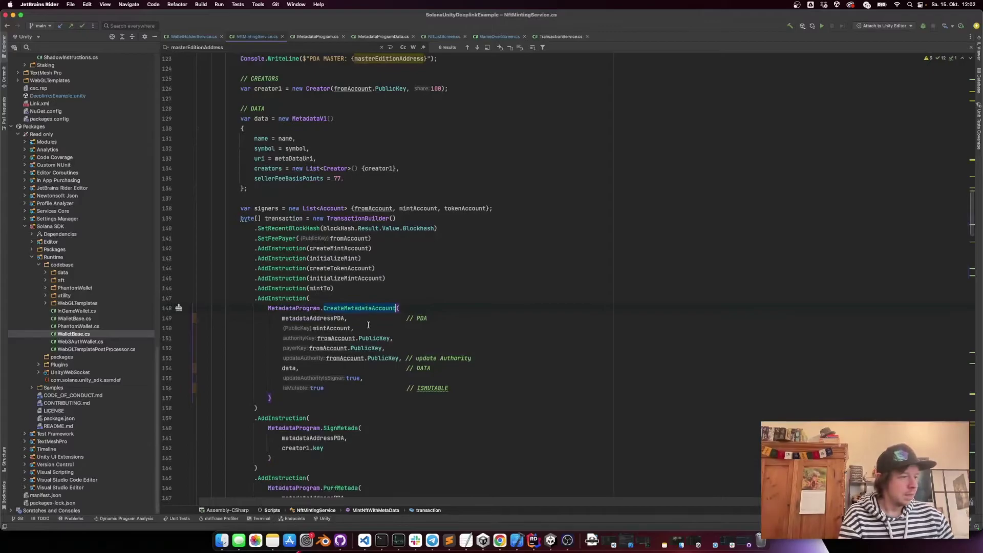
scroll(318, 344, "down", 1)
left_click(290, 353)
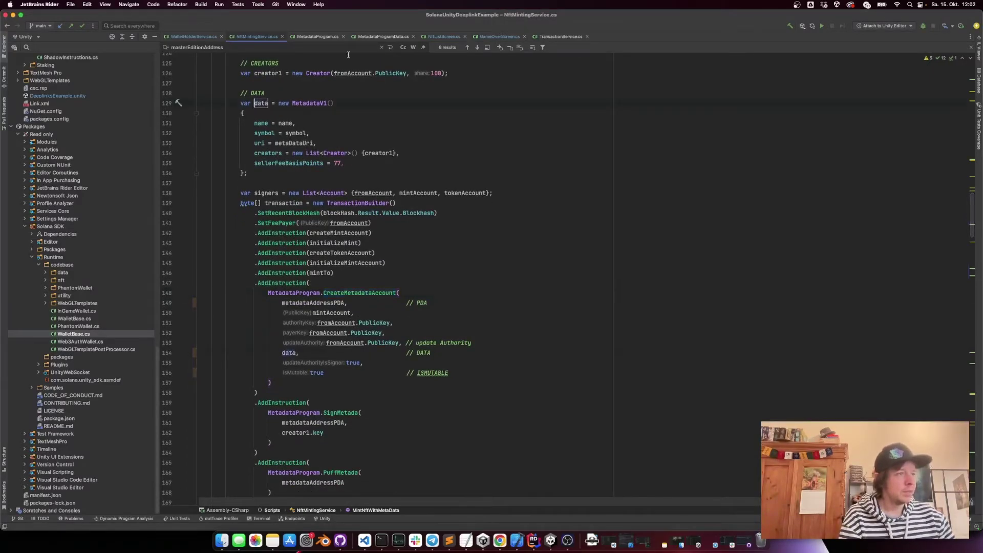
left_click(307, 104)
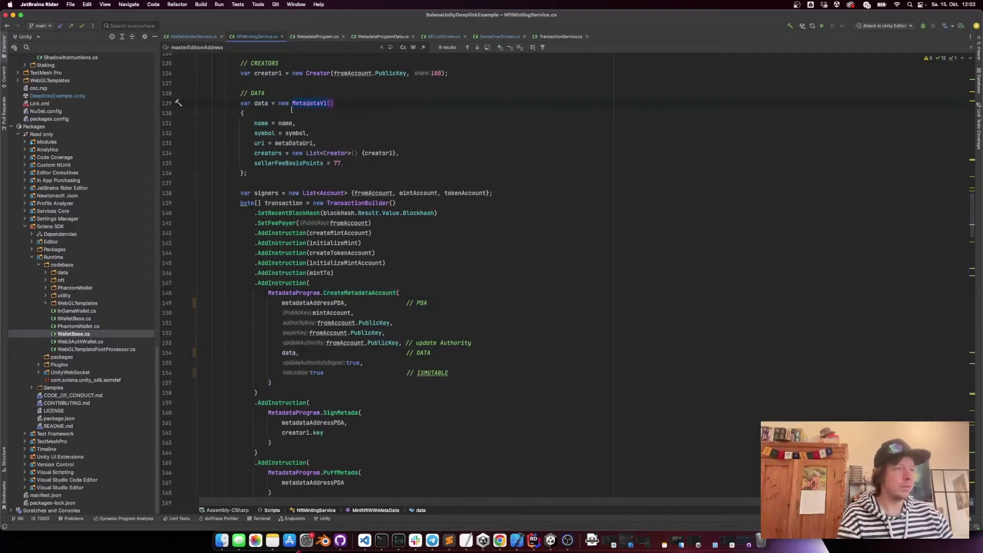
left_click(281, 123)
key("Down")
key("Down")
key("Down")
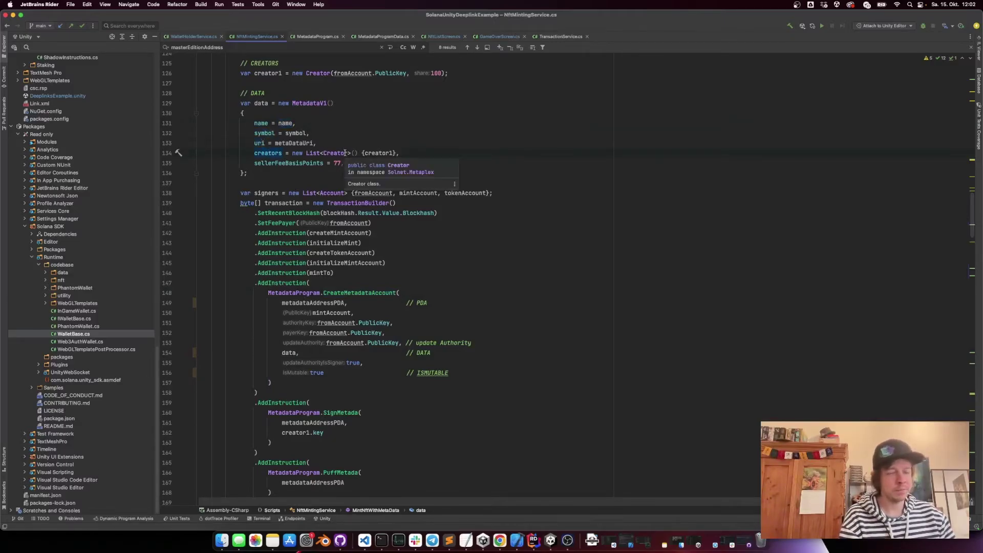
mouse_move(379, 153)
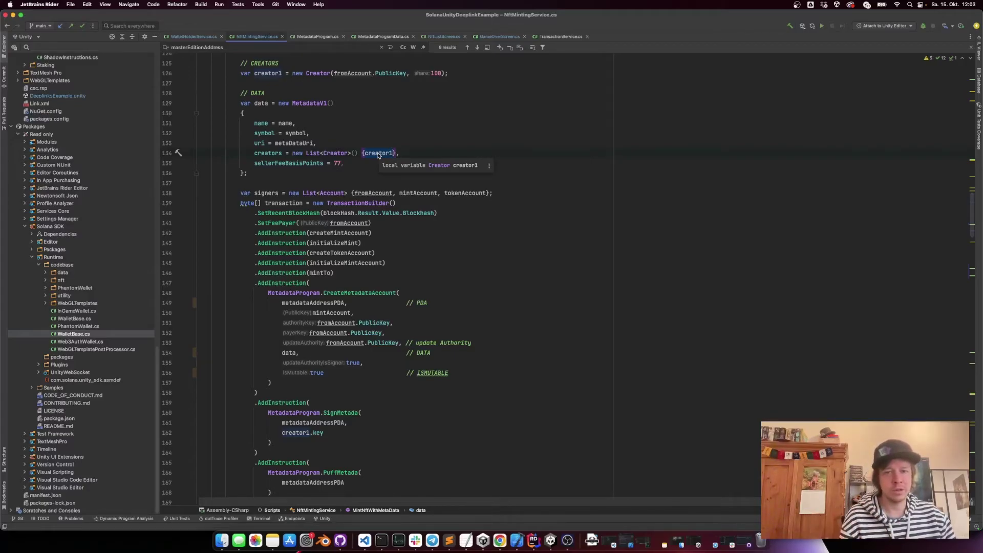
Step: Review the seller fee of 77, the creator1 signer and PuffMetada's metadataAddressPDA
left_click(296, 163)
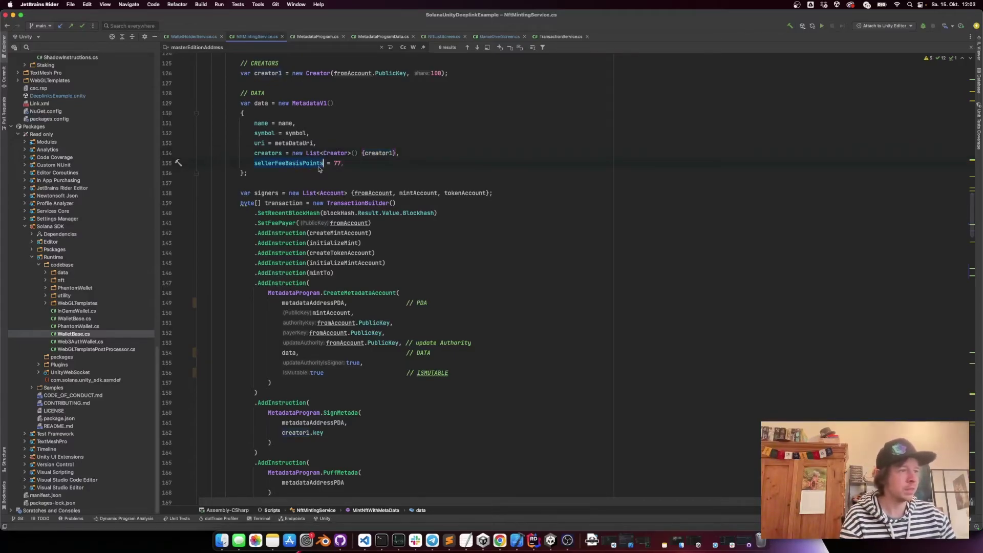
left_click(334, 164)
double_click(336, 163)
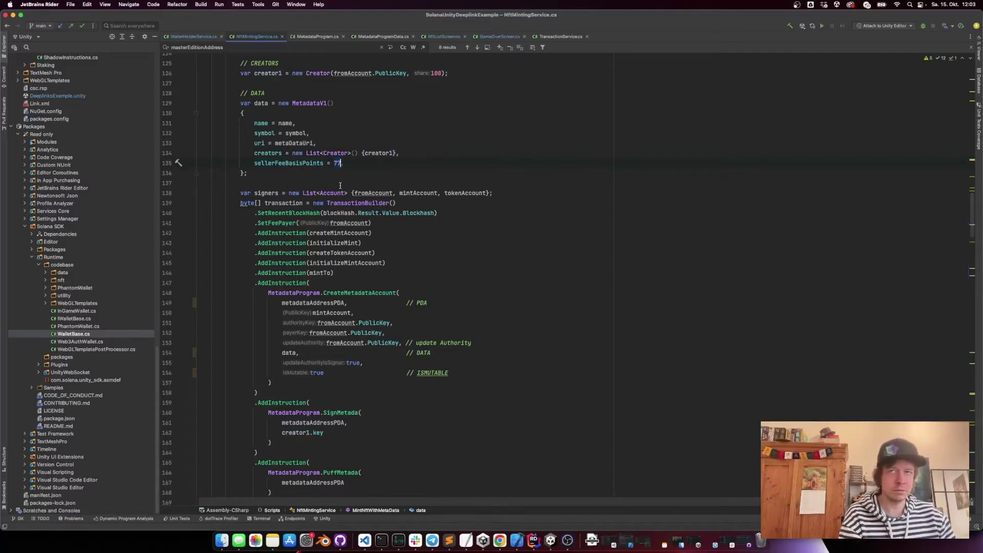
left_click(326, 176)
type(",")
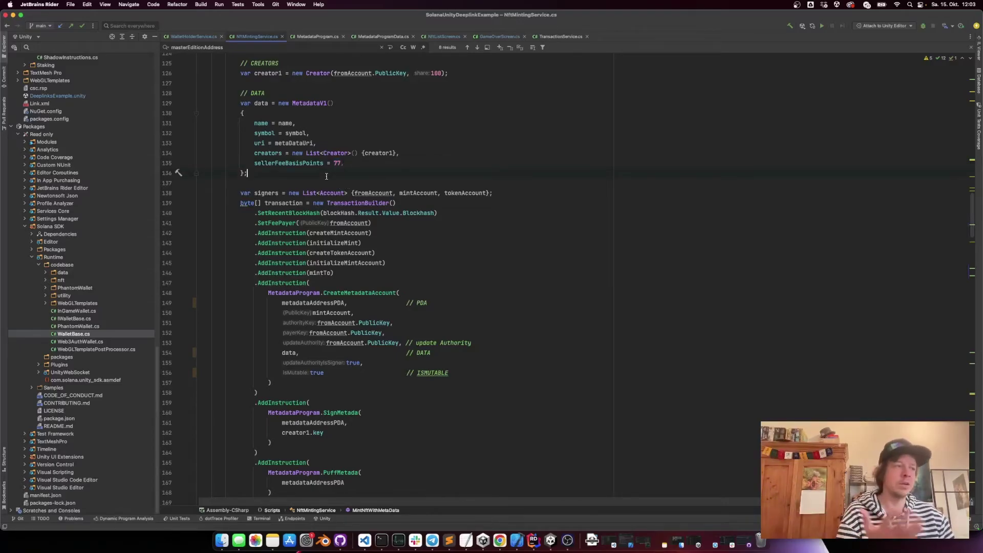
scroll(325, 176, "down", 2)
scroll(333, 192, "down", 2)
scroll(341, 209, "down", 2)
scroll(356, 241, "down", 4)
scroll(324, 306, "down", 1)
scroll(324, 223, "up", 2)
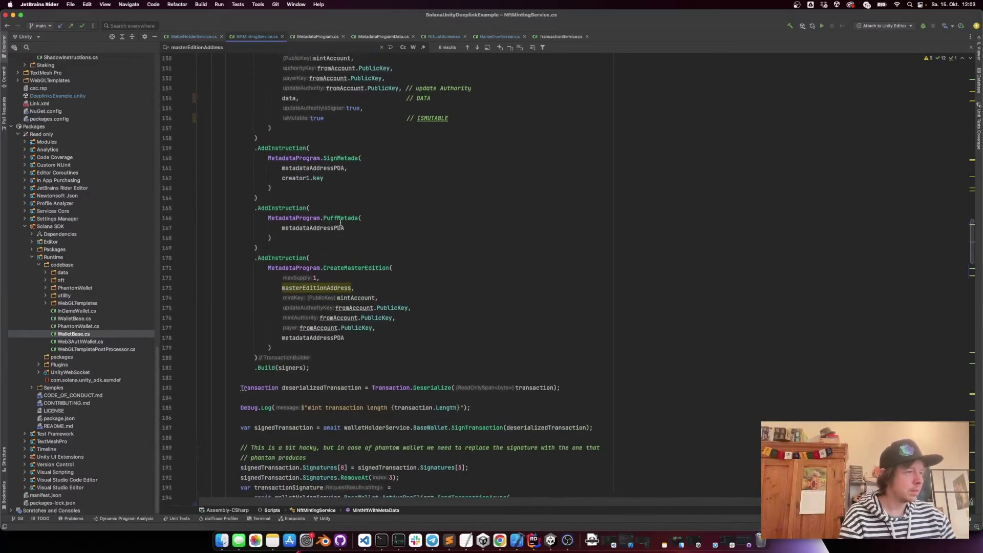
scroll(331, 235, "up", 1)
scroll(337, 248, "up", 2)
scroll(343, 261, "up", 2)
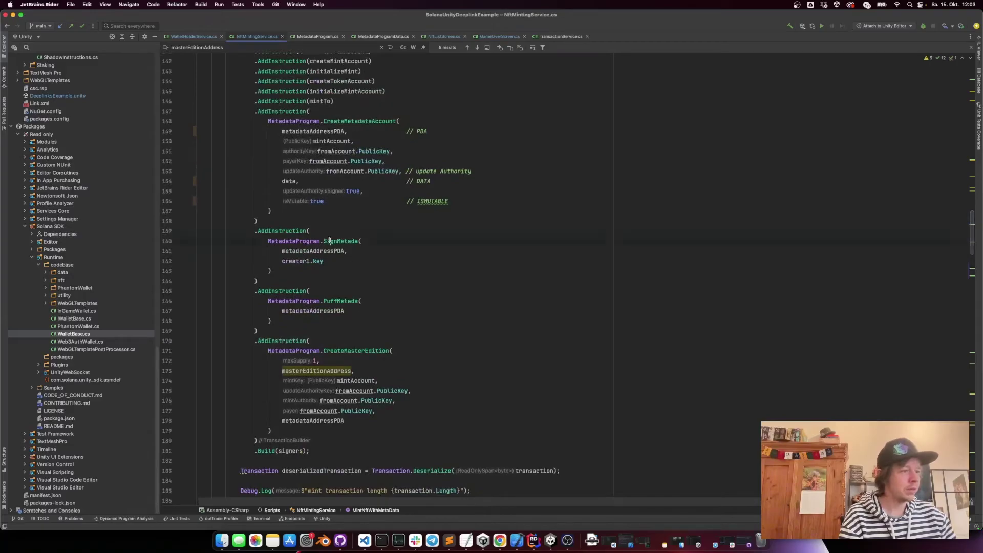
scroll(314, 269, "up", 2)
left_click(295, 302)
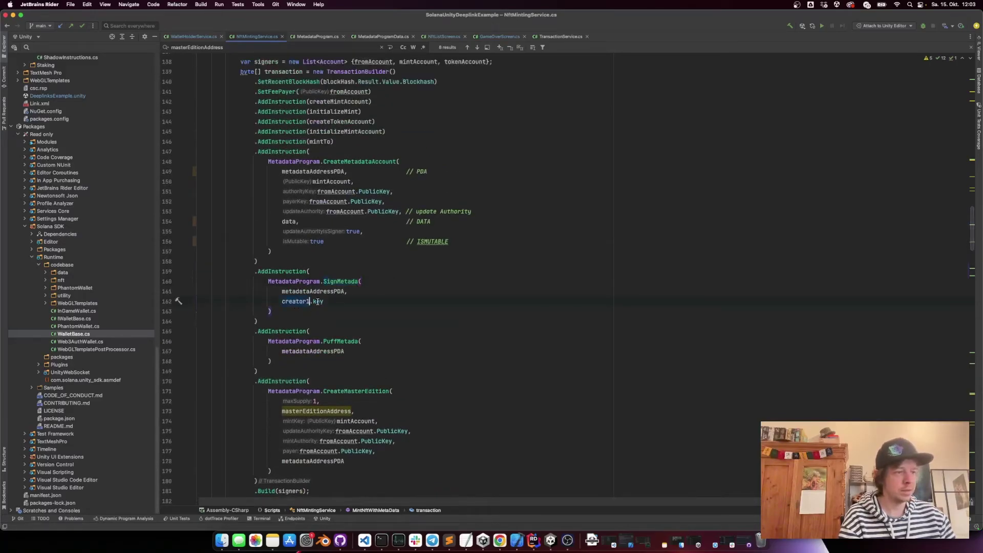
scroll(335, 325, "down", 1)
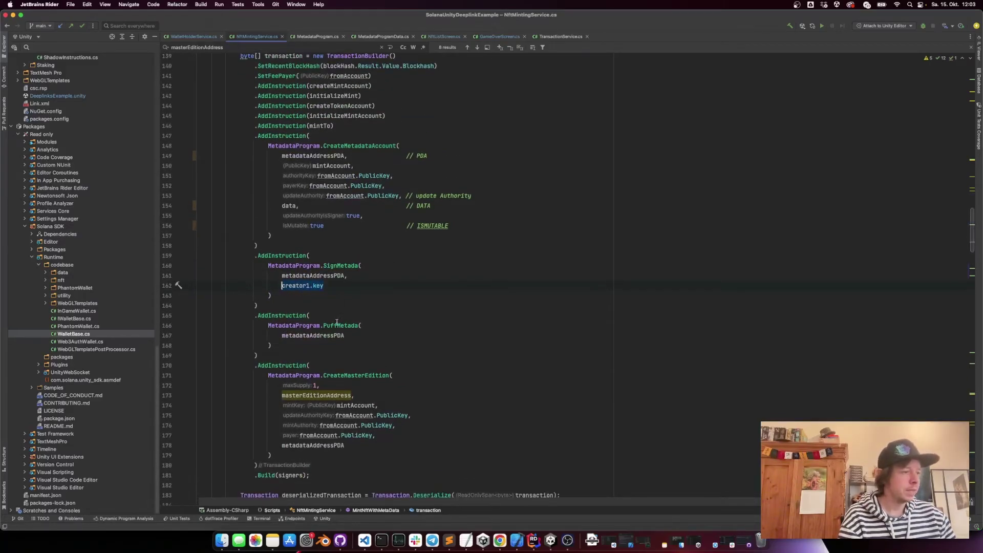
left_click(345, 336)
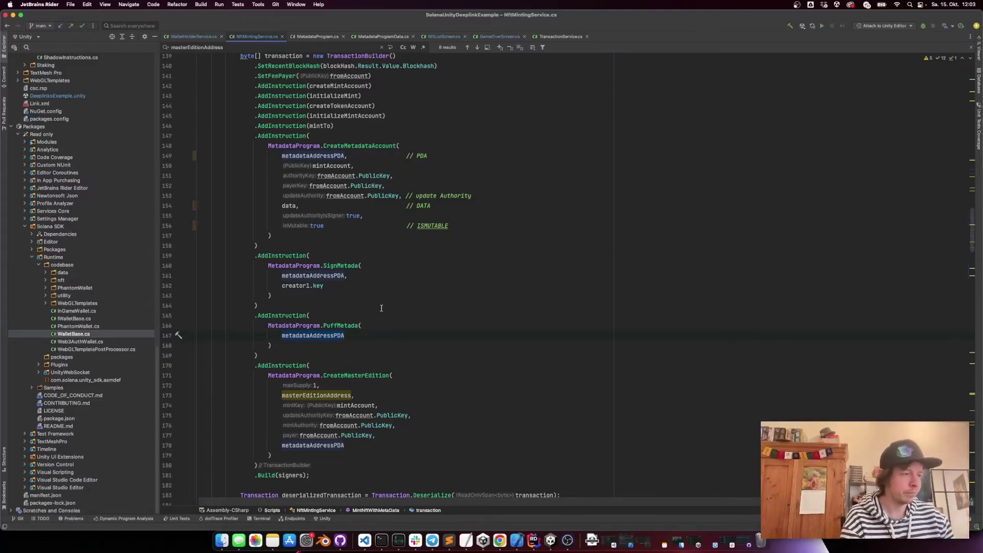
scroll(381, 309, "down", 3)
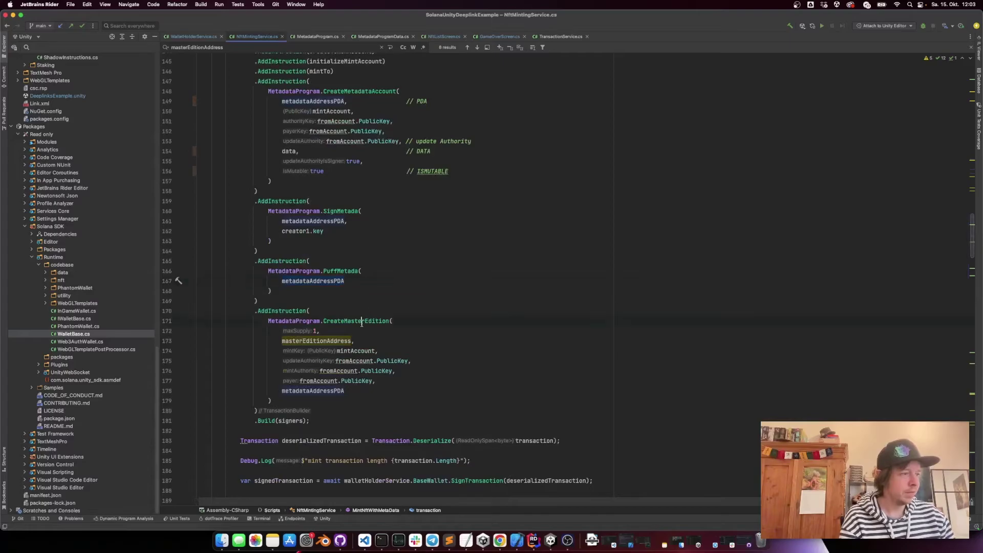
Step: Walk through CreateMasterEdition with maxSupply 1 and its authority and metadata accounts
left_click(362, 321)
key("End")
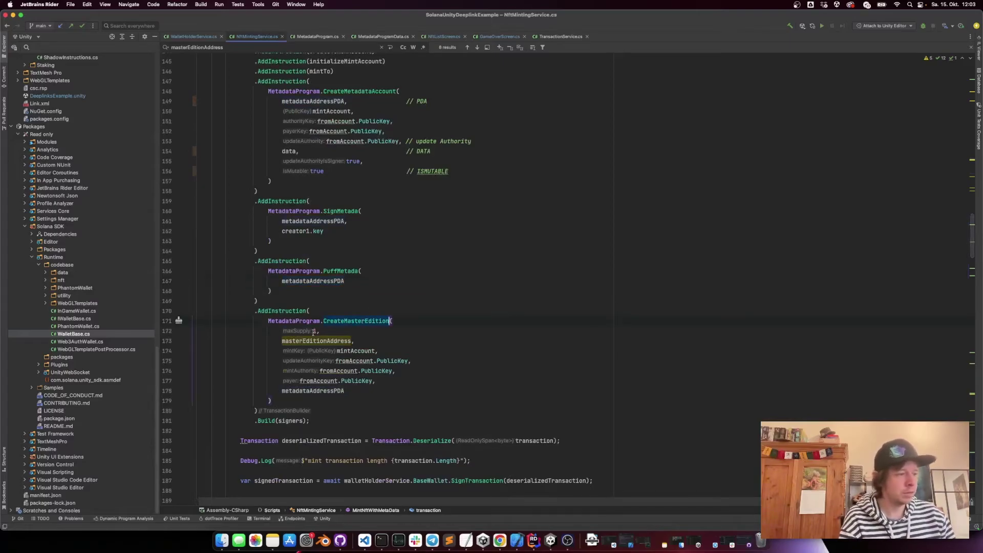
key("Down")
scroll(349, 336, "down", 2)
key("Down")
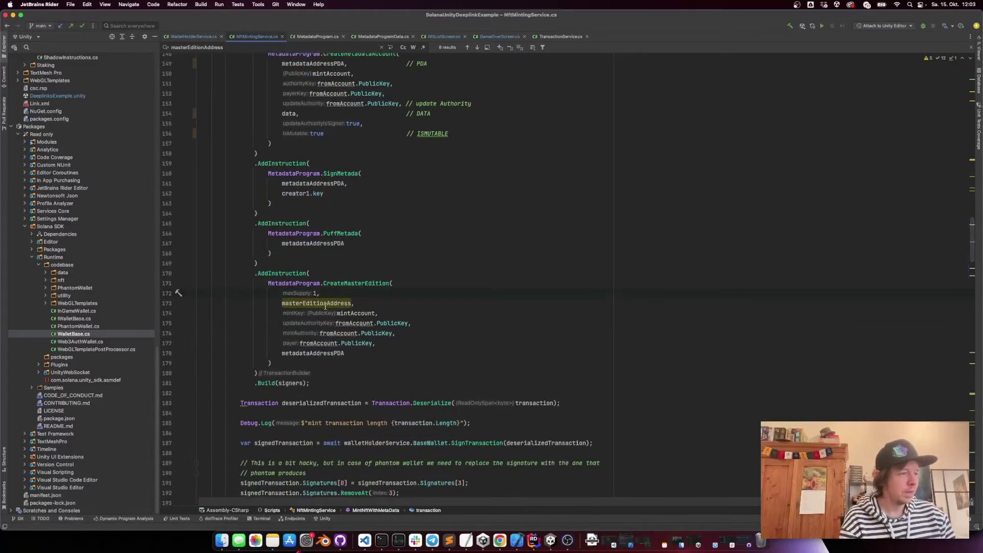
left_click(309, 364)
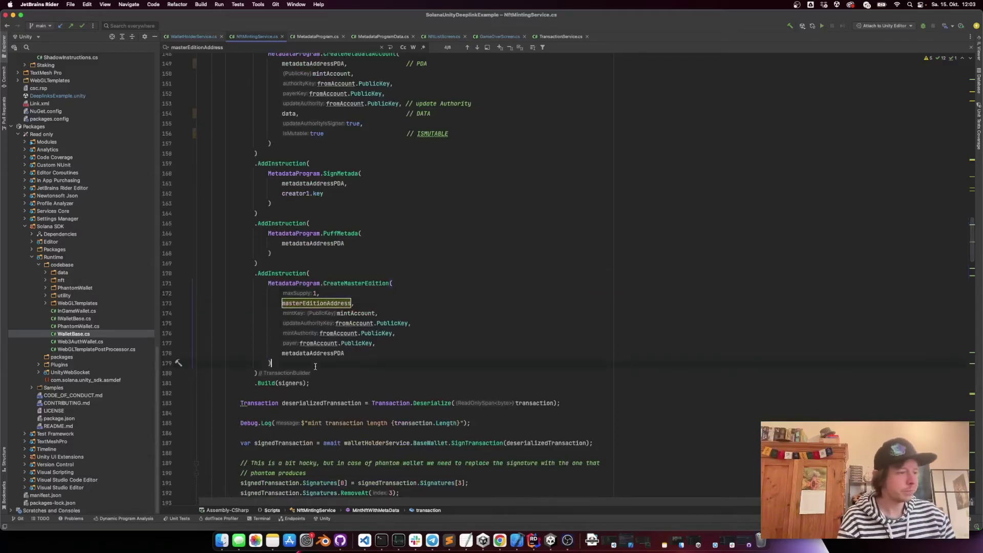
left_click(349, 323)
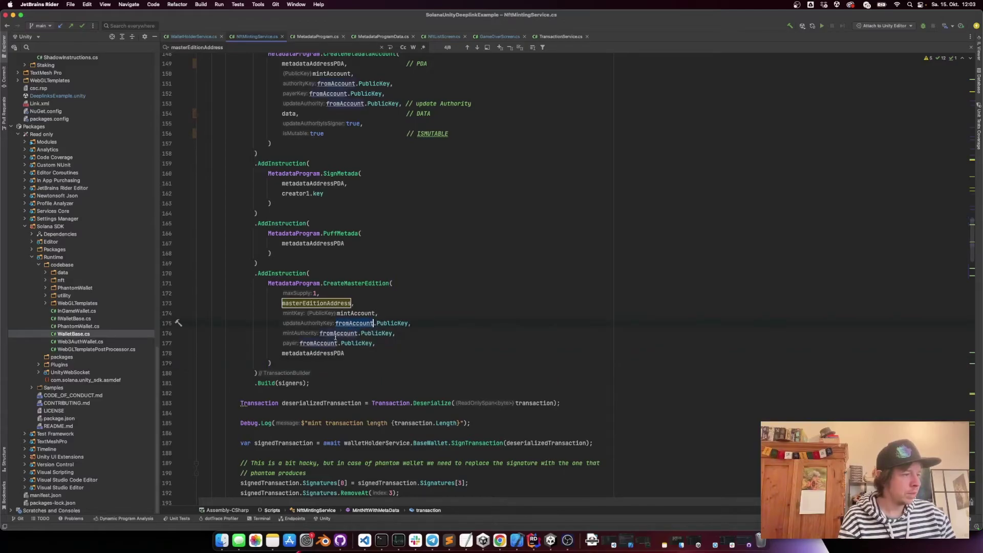
left_click(335, 335)
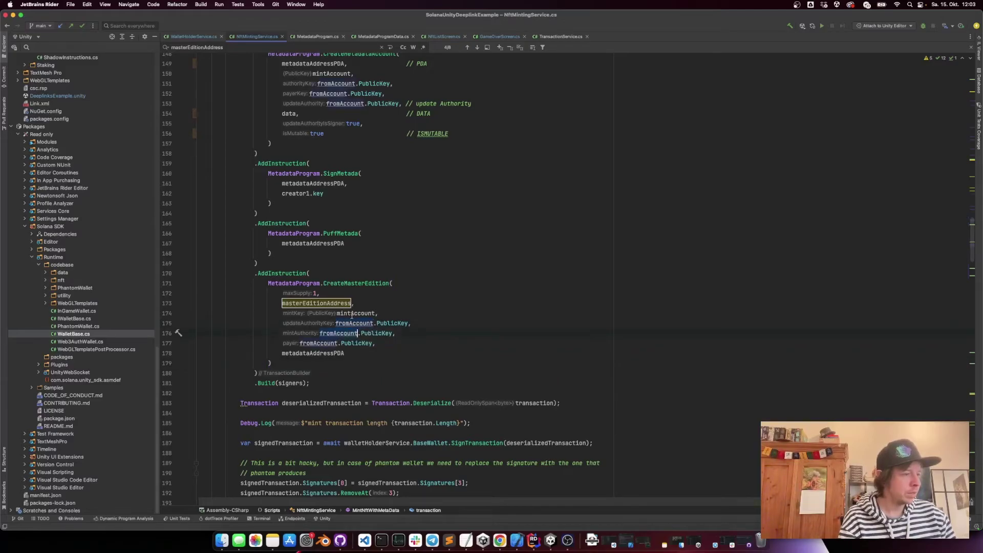
mouse_move(356, 313)
double_click(311, 354)
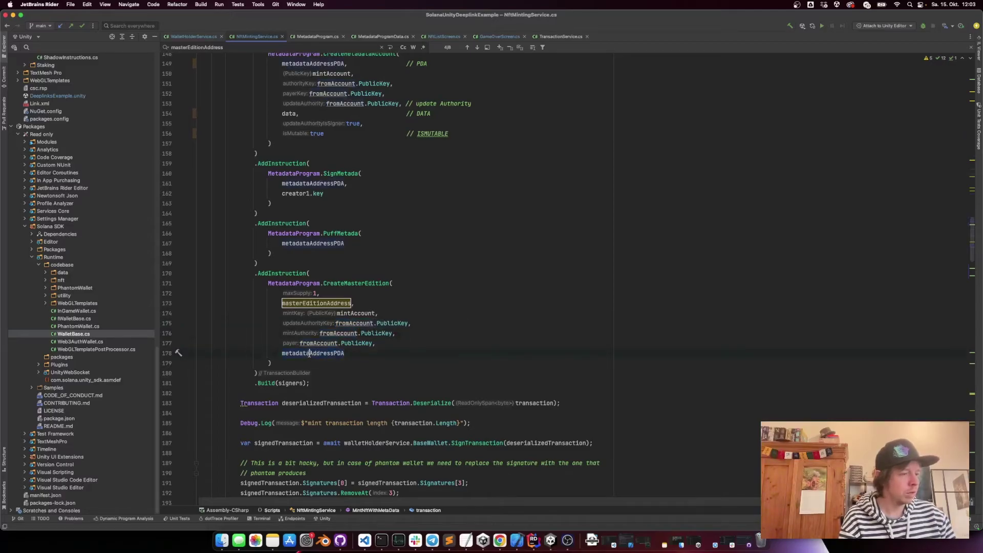
key("super+Tab")
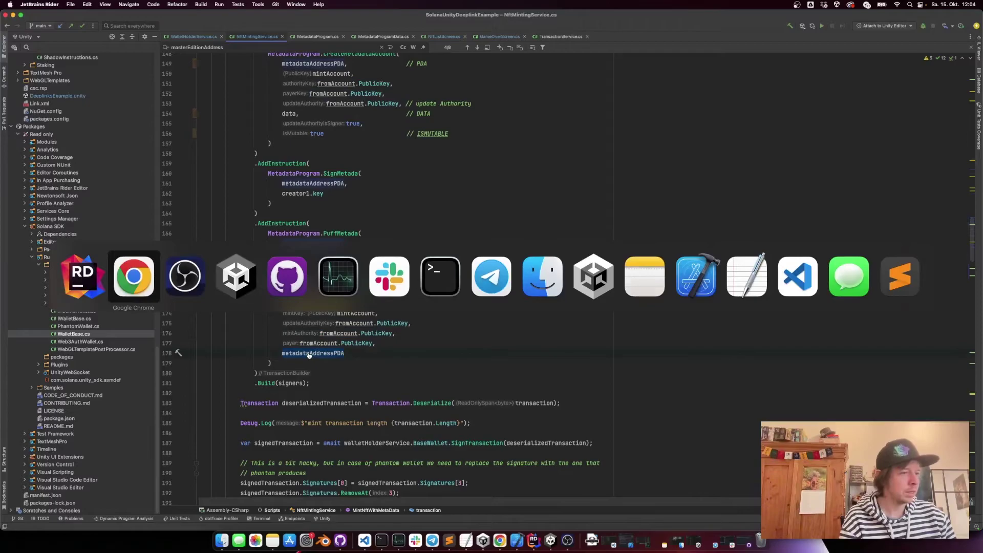
scroll(542, 206, "down", 5)
scroll(541, 206, "down", 3)
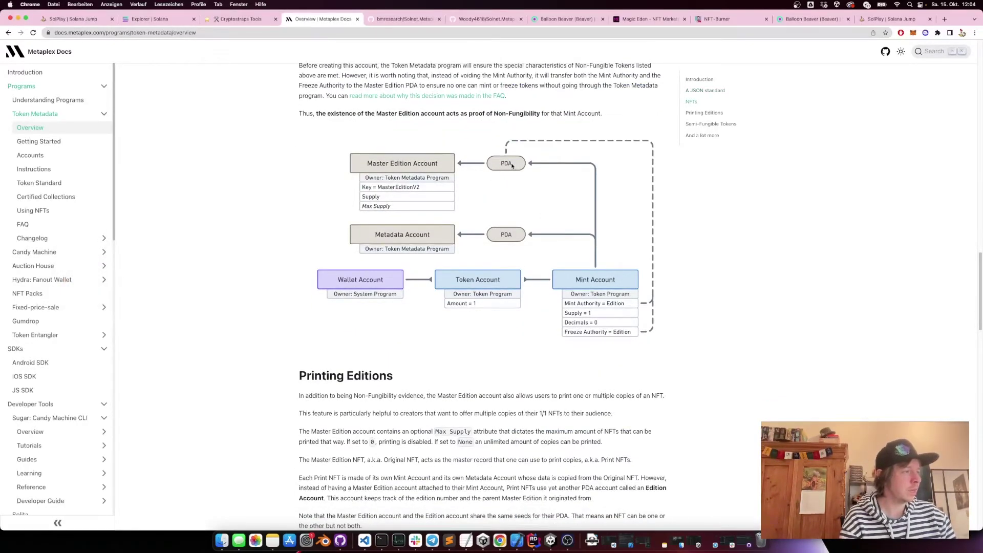
Step: Inspect metadataAddressPDA's seeds (metadata string, program id, mint key) against the docs diagram
key("super+Tab")
left_click(310, 353, "super")
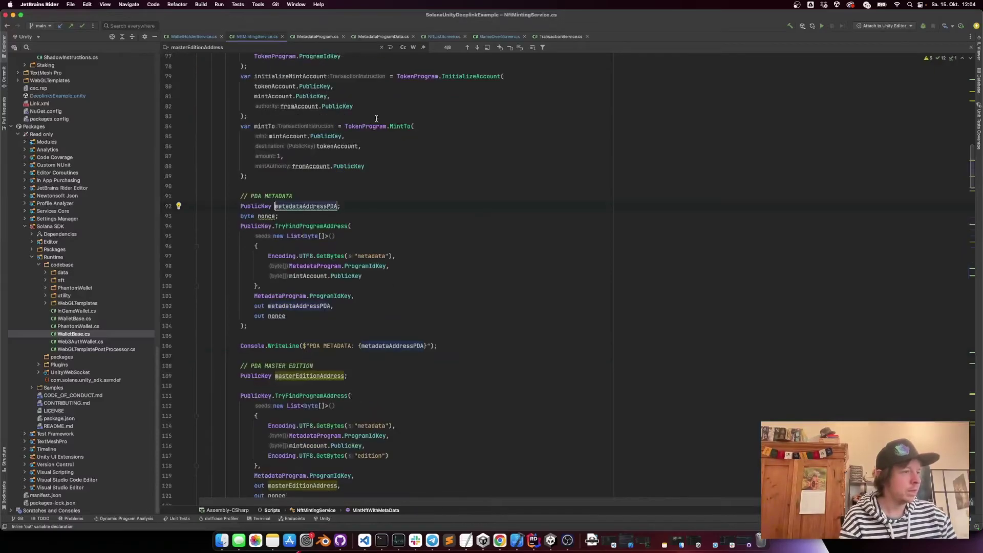
double_click(370, 256)
double_click(346, 266)
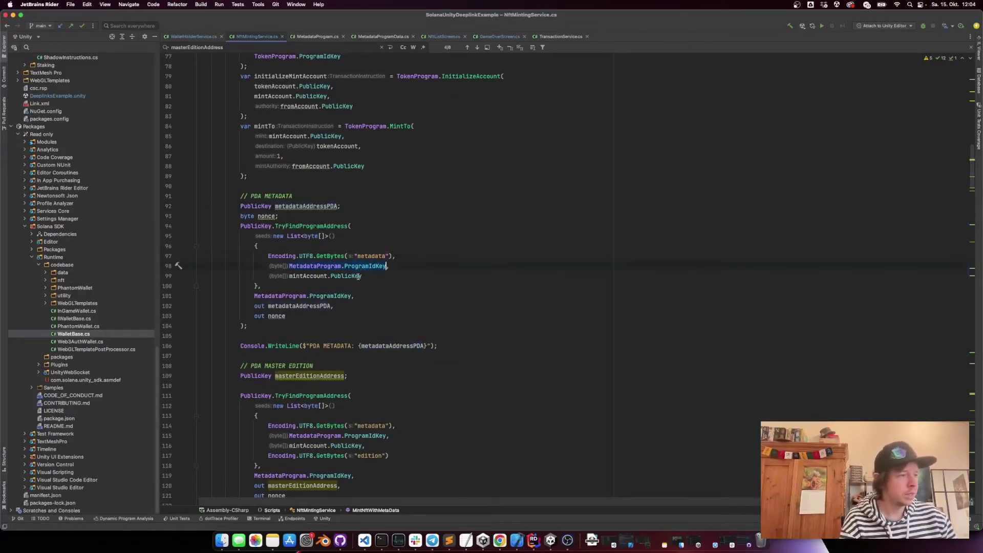
double_click(340, 276)
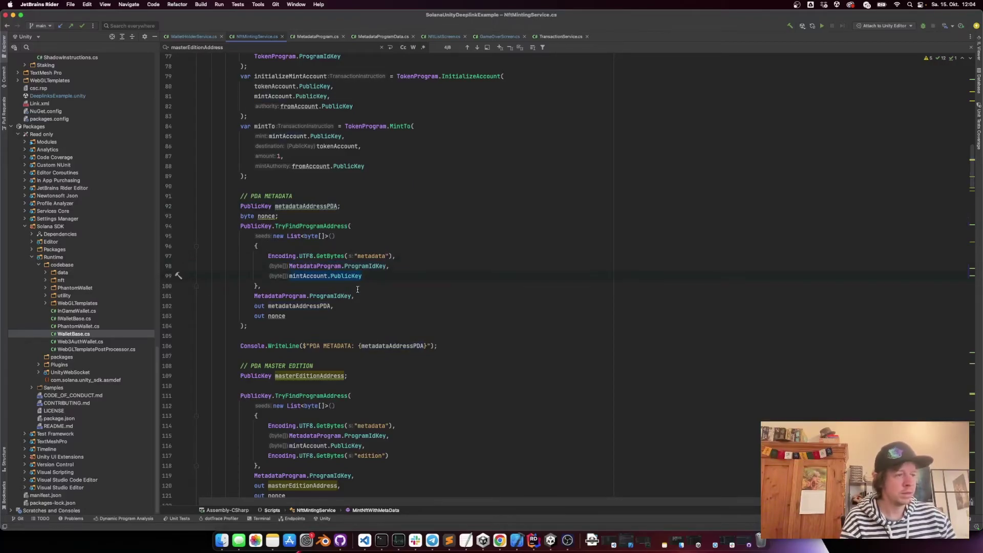
key("super+Tab")
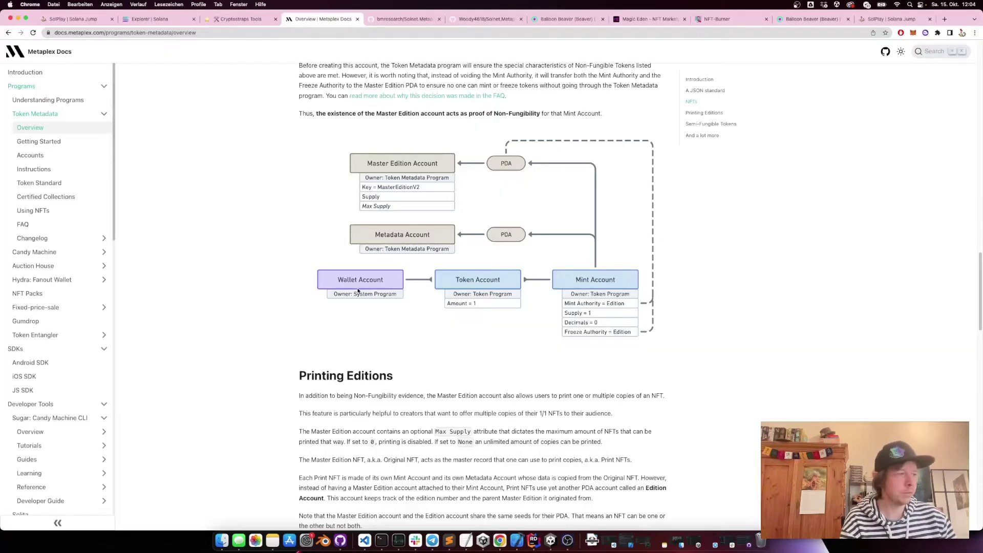
scroll(476, 236, "down", 3)
scroll(476, 237, "down", 3)
key("super+Tab")
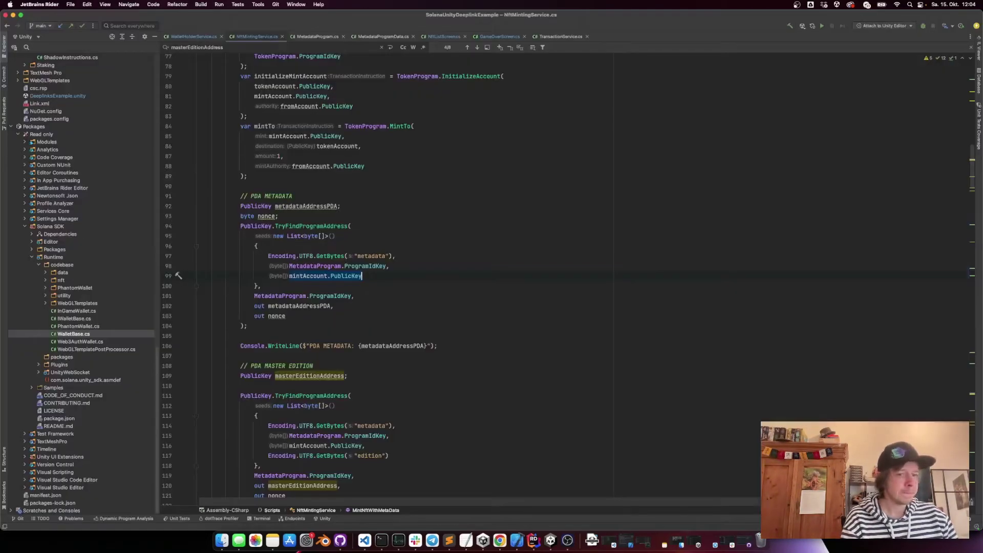
scroll(492, 277, "down", 15)
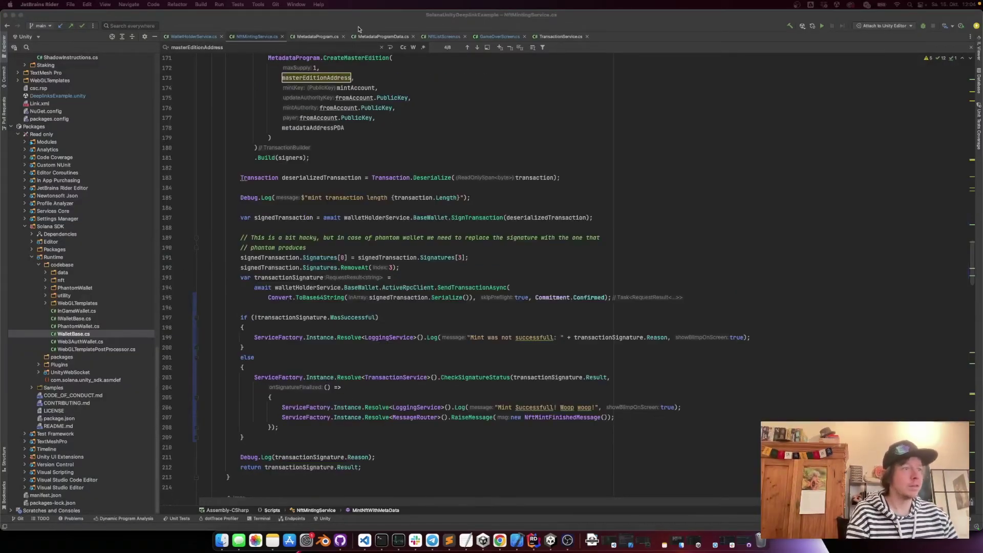
scroll(325, 160, "up", 5)
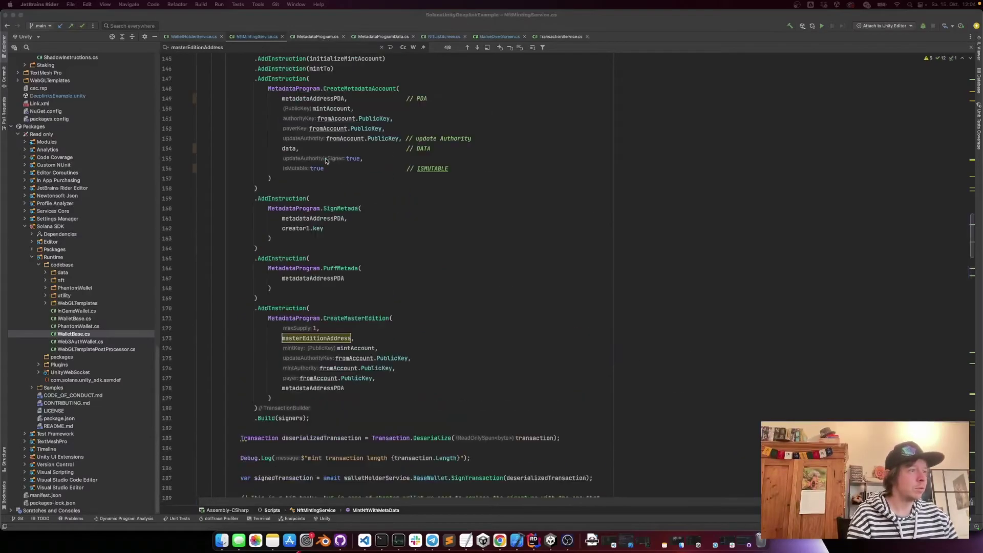
scroll(325, 160, "up", 5)
scroll(325, 160, "up", 5)
scroll(325, 160, "up", 5)
scroll(325, 159, "up", 5)
scroll(325, 160, "up", 5)
scroll(336, 144, "up", 2)
Step: Review MintNftWithMetaData and its metaDataUri and symbol parameters
double_click(335, 145)
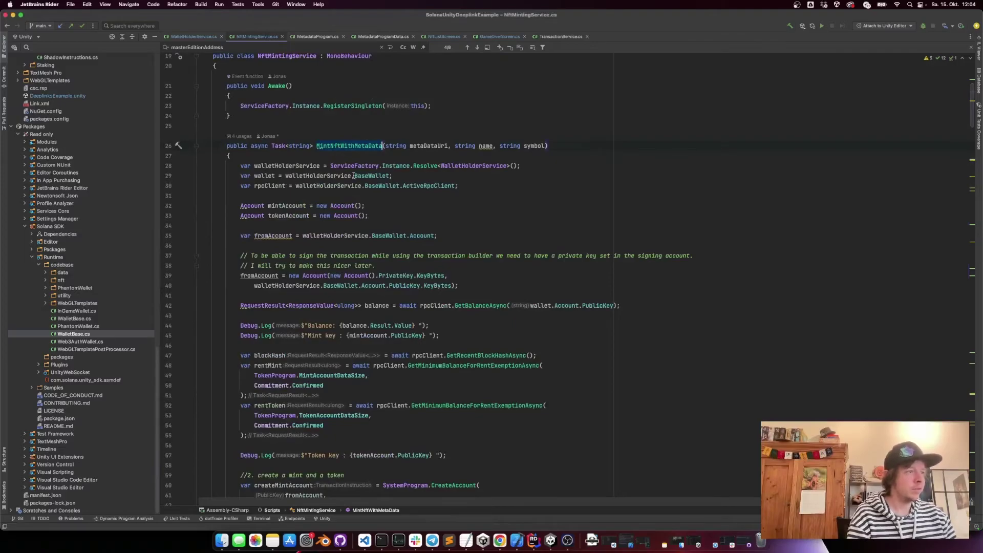
double_click(427, 145)
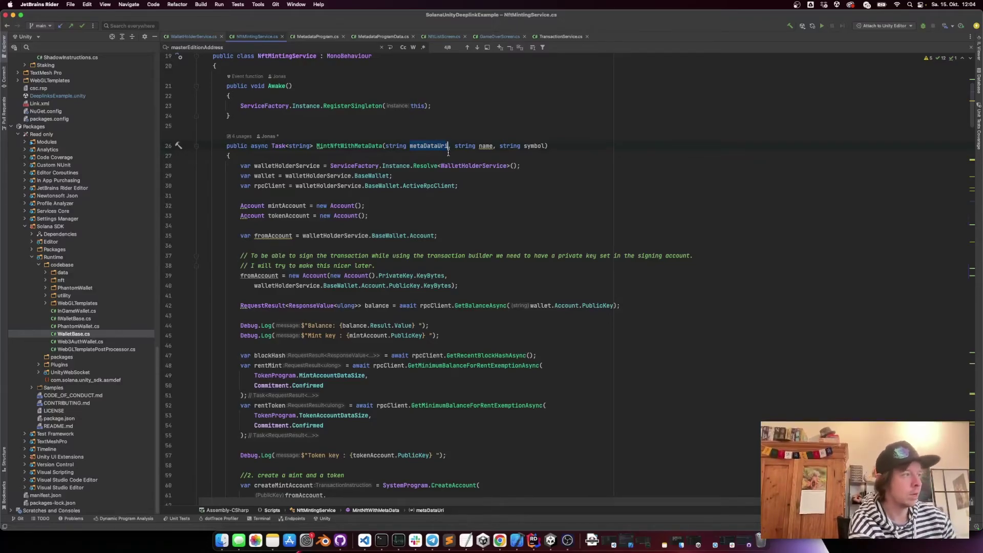
left_click(535, 146)
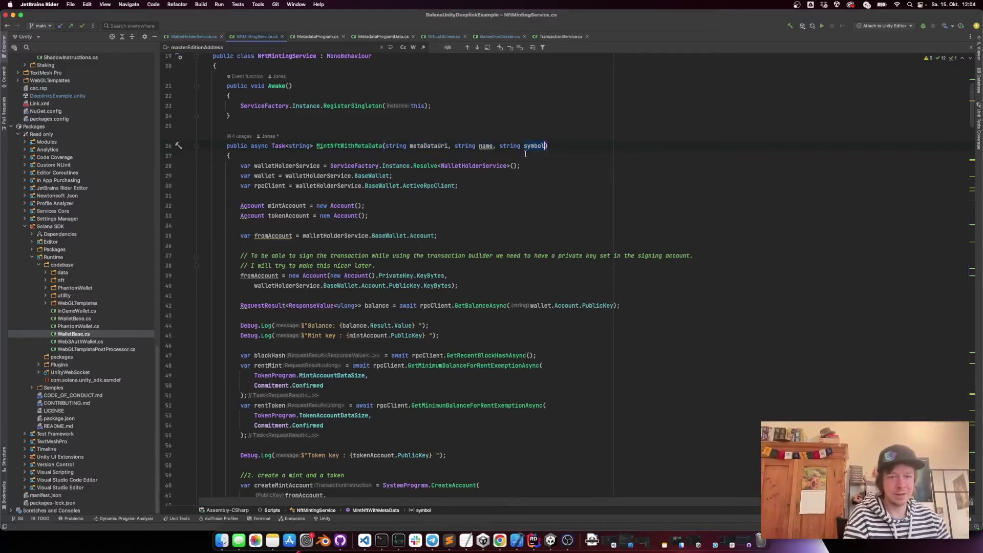
key("super+Tab")
key("super+Tab")
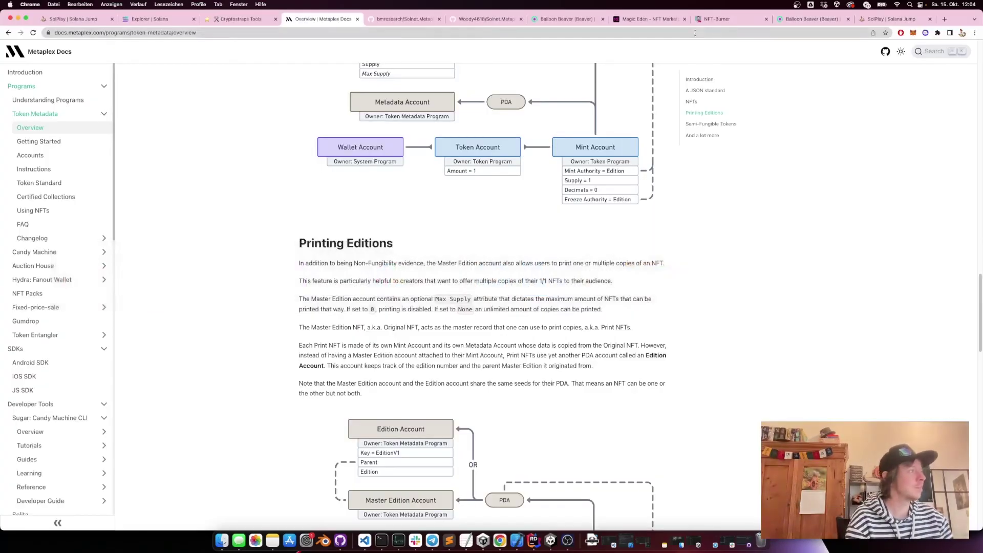
Step: Play Solana Jump as Balloon Beaver to a highscore of 5, then try Mint Medal NFT
left_click(871, 21)
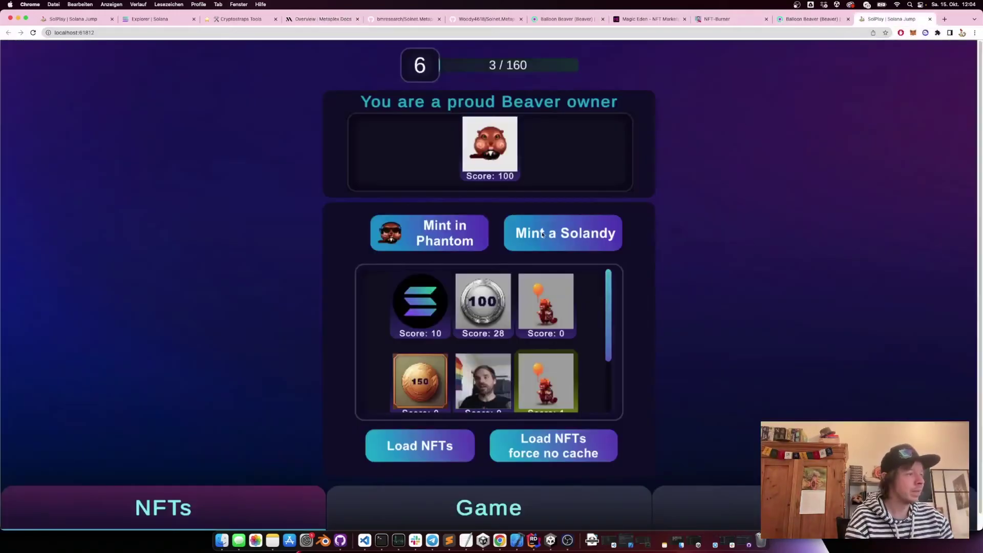
scroll(556, 388, "down", 1)
left_click(554, 388)
left_click(555, 359)
left_click(556, 359)
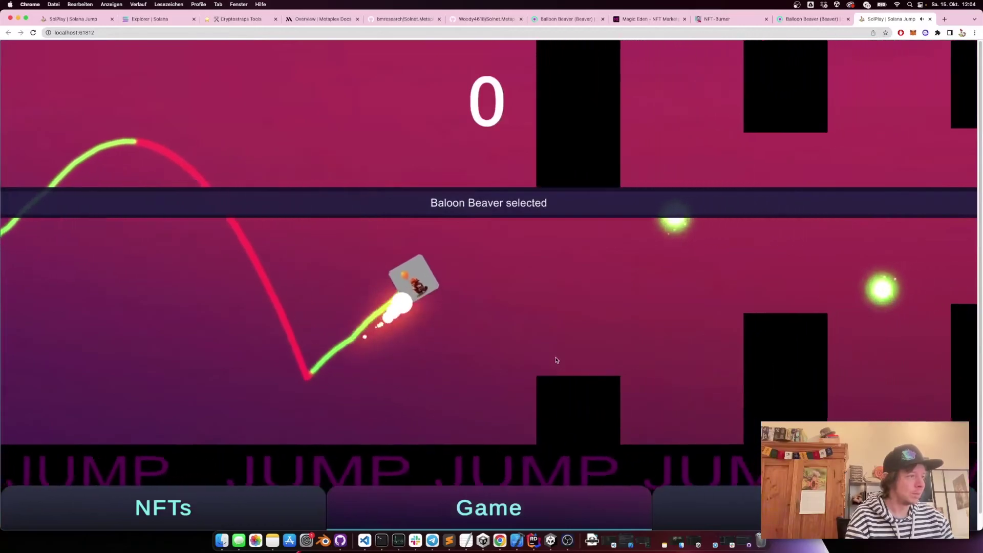
left_click(556, 360)
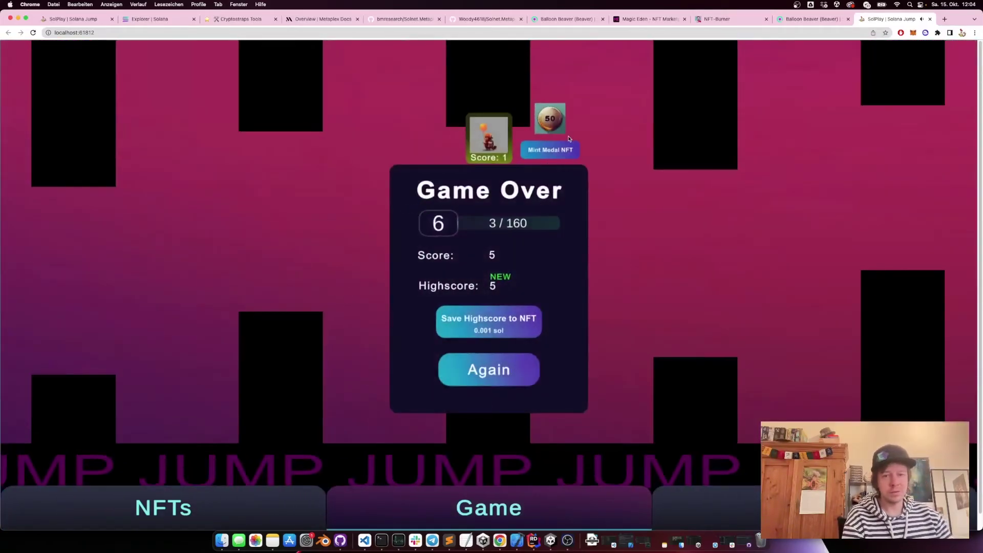
left_click(552, 154)
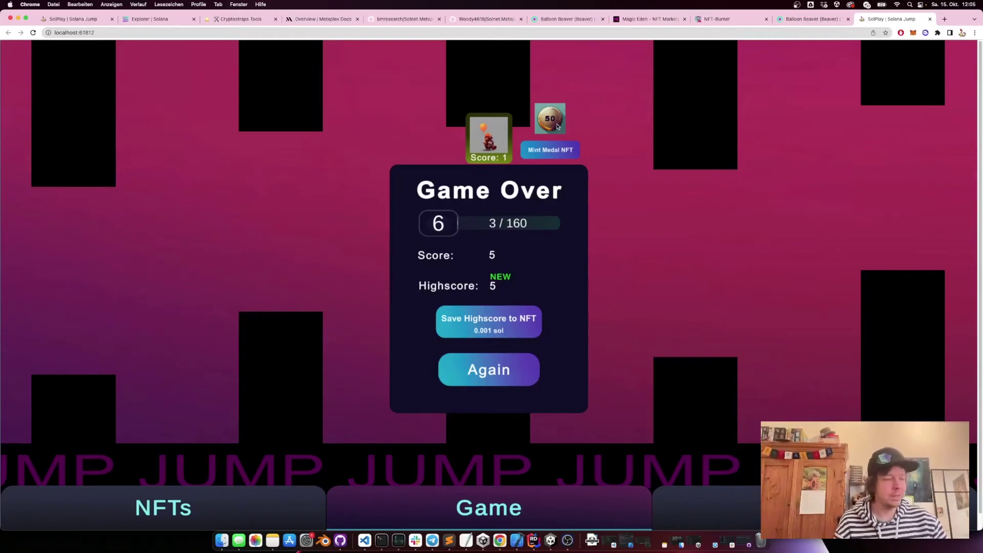
Step: In Rider, jump from CreateMasterEdition into MetadataProgram.cs and highlight MintNewEditionFromMasterEditionViaToken
left_click(533, 542)
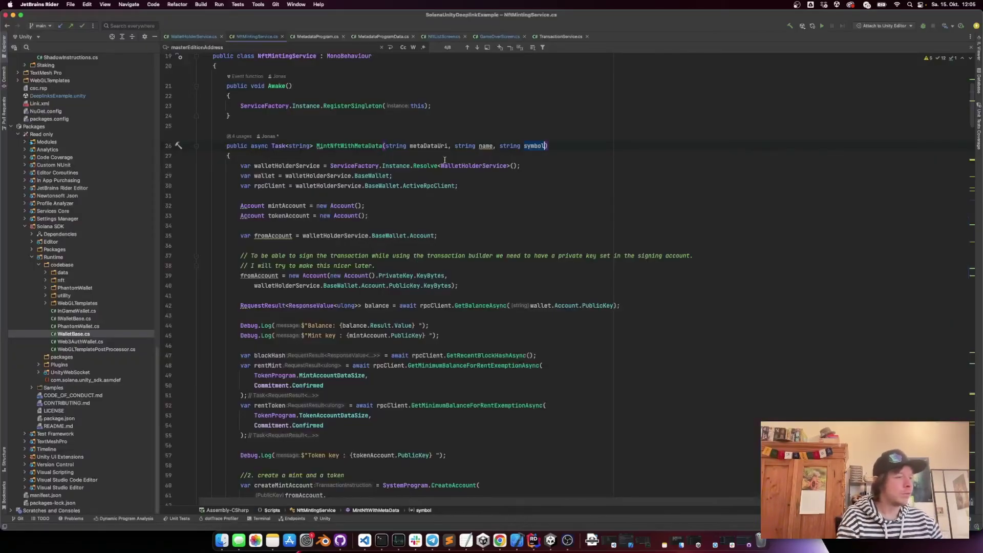
scroll(439, 163, "down", 4)
scroll(431, 192, "down", 4)
scroll(419, 230, "down", 4)
scroll(408, 258, "down", 3)
scroll(409, 257, "down", 4)
scroll(404, 269, "down", 3)
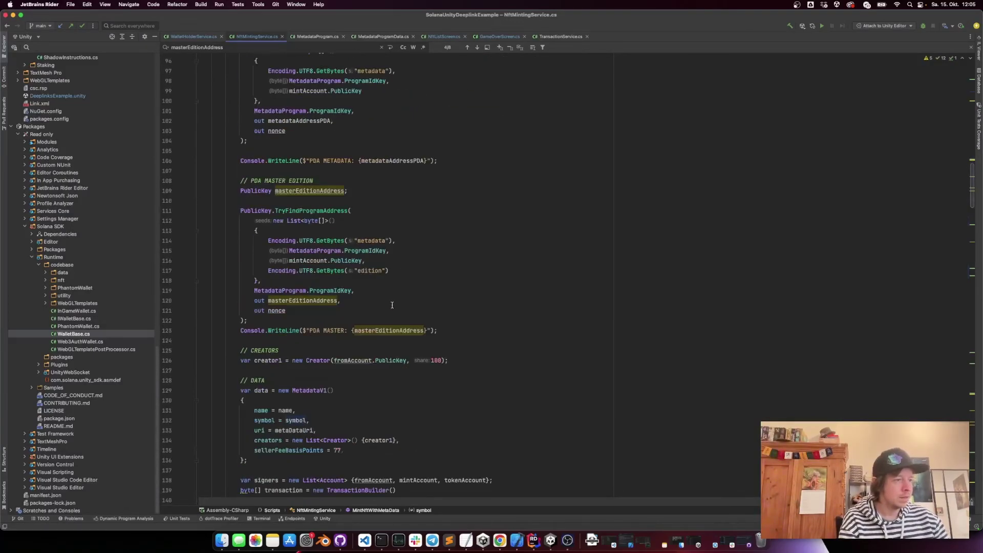
scroll(398, 284, "down", 3)
scroll(391, 306, "down", 3)
scroll(391, 305, "down", 8)
scroll(380, 303, "down", 5)
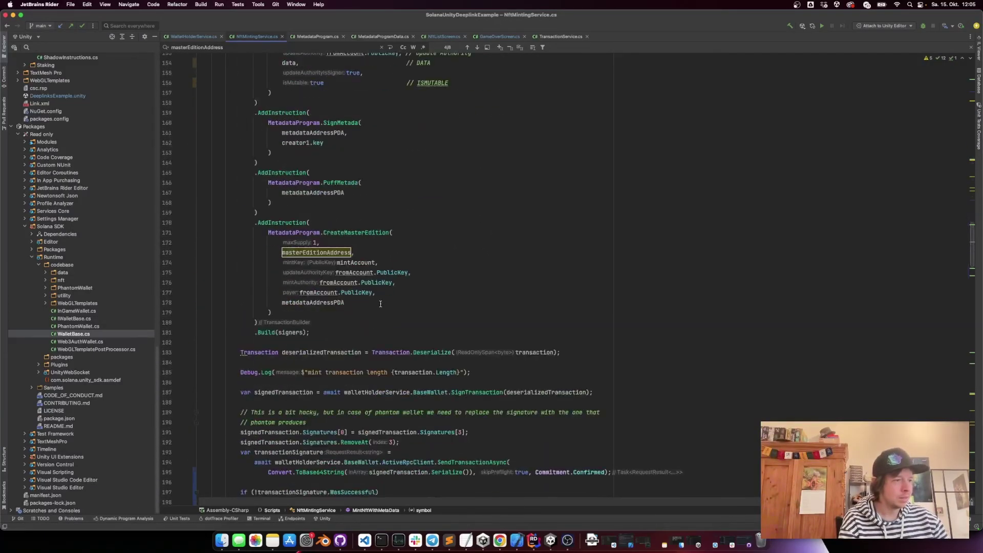
left_click(343, 231, "super")
scroll(353, 239, "down", 5)
scroll(357, 243, "down", 5)
double_click(345, 228)
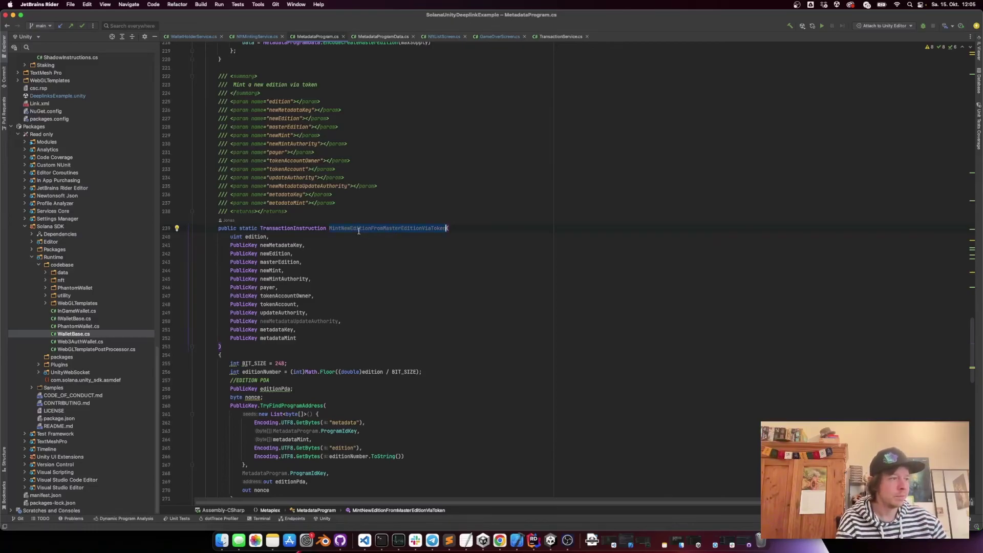
mouse_move(388, 228)
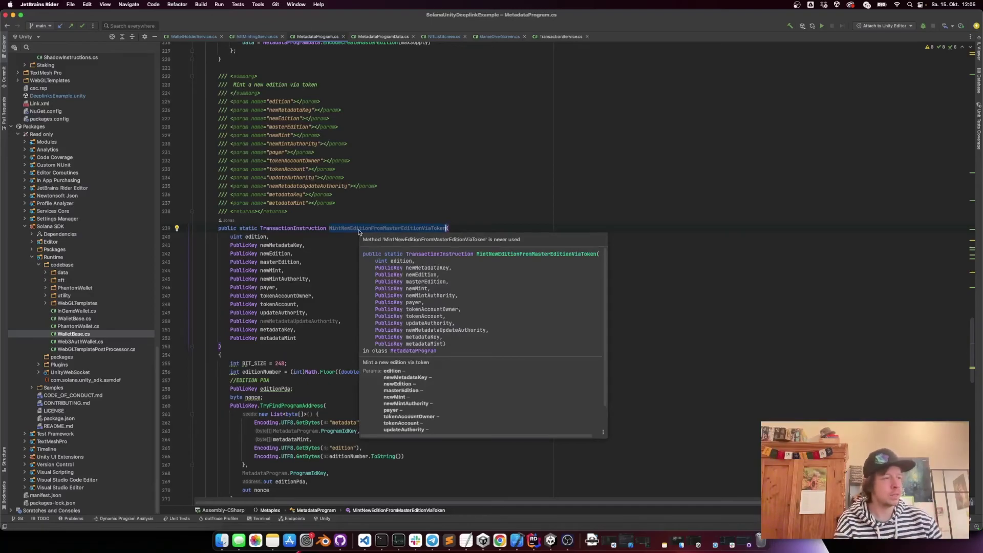
Step: Return to the browser's Metaplex Docs page
key("super+Tab")
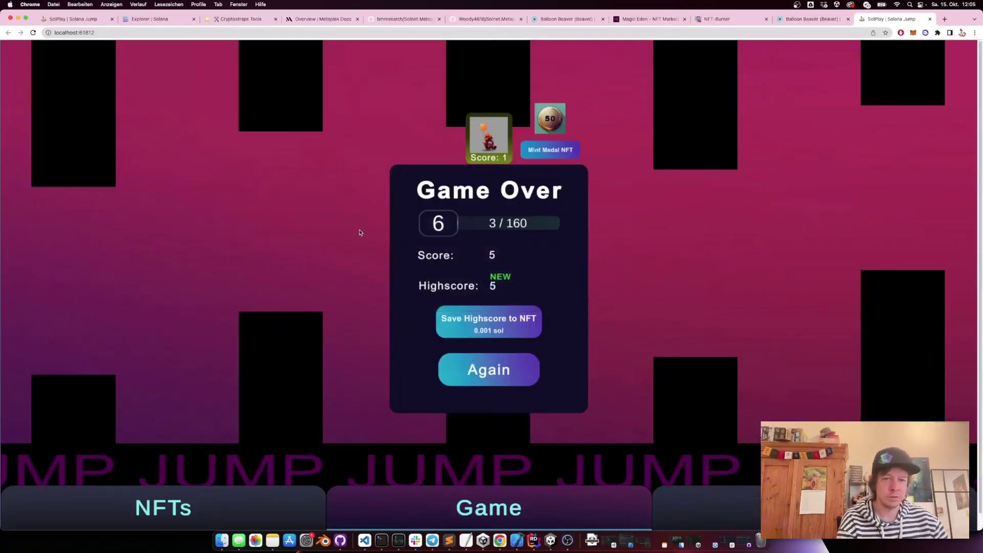
left_click(324, 18)
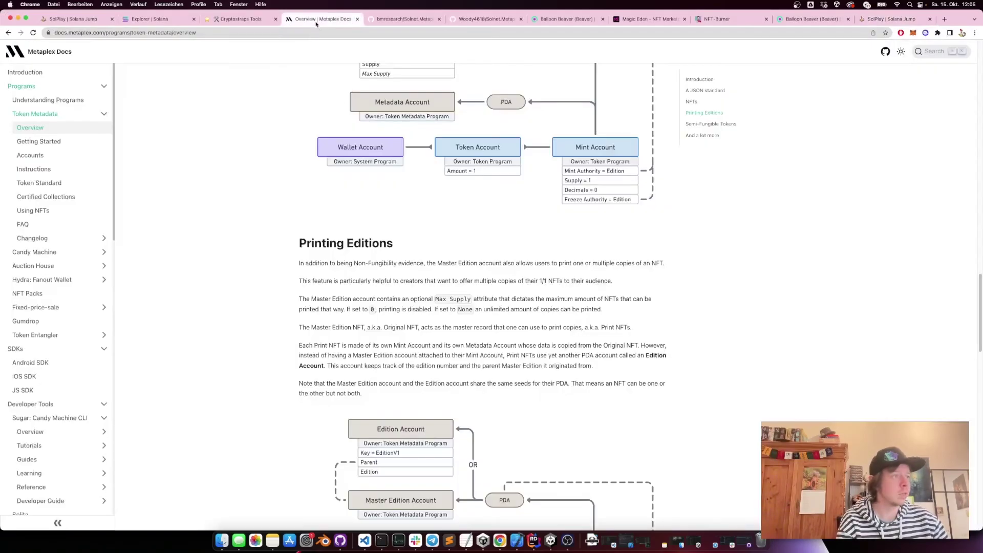
scroll(388, 248, "down", 5)
scroll(391, 246, "up", 3)
scroll(391, 246, "up", 1)
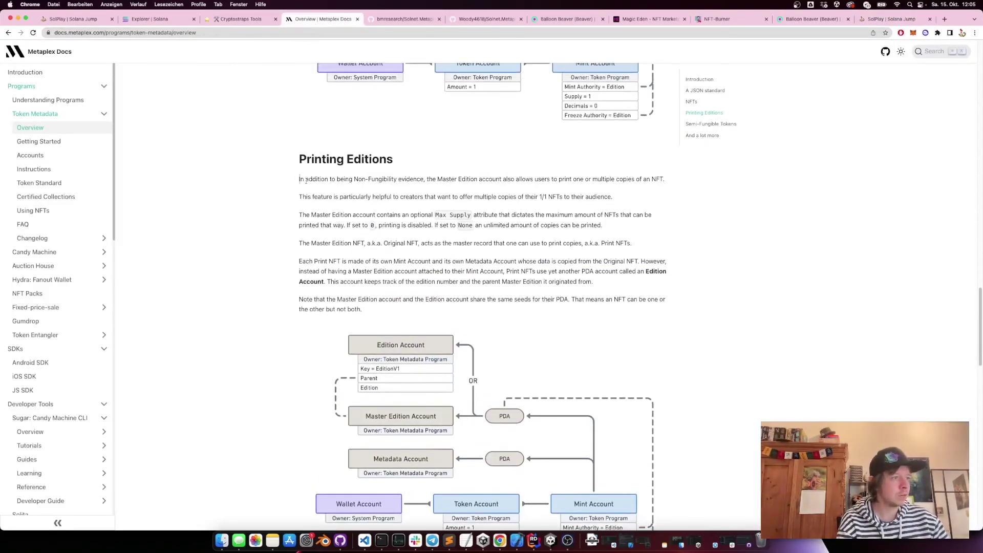
left_click_drag(299, 179, 411, 320)
left_click(410, 320)
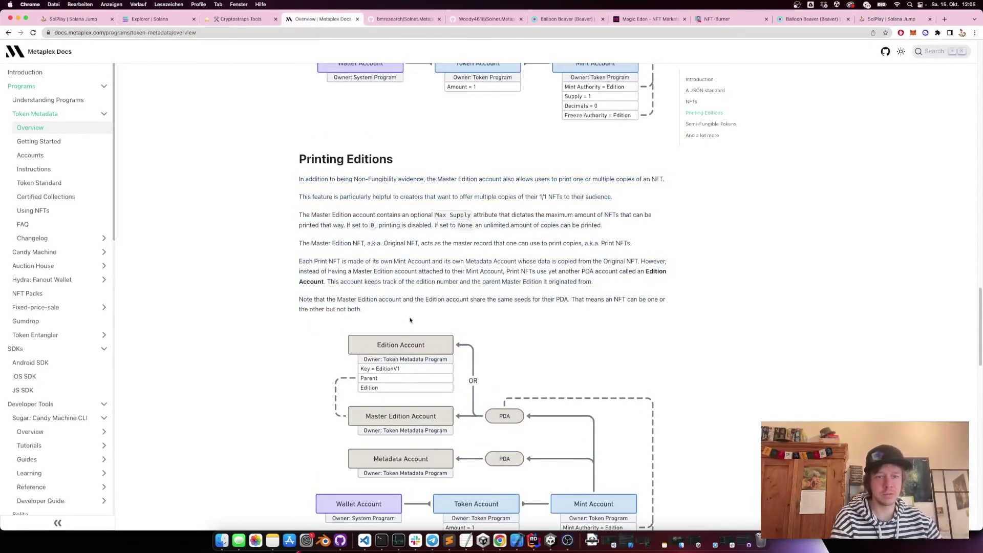
Step: Highlight the Printing Editions paragraphs, then move to the Solnet.Metaplex repository
left_click_drag(411, 324, 421, 138)
left_click(433, 194)
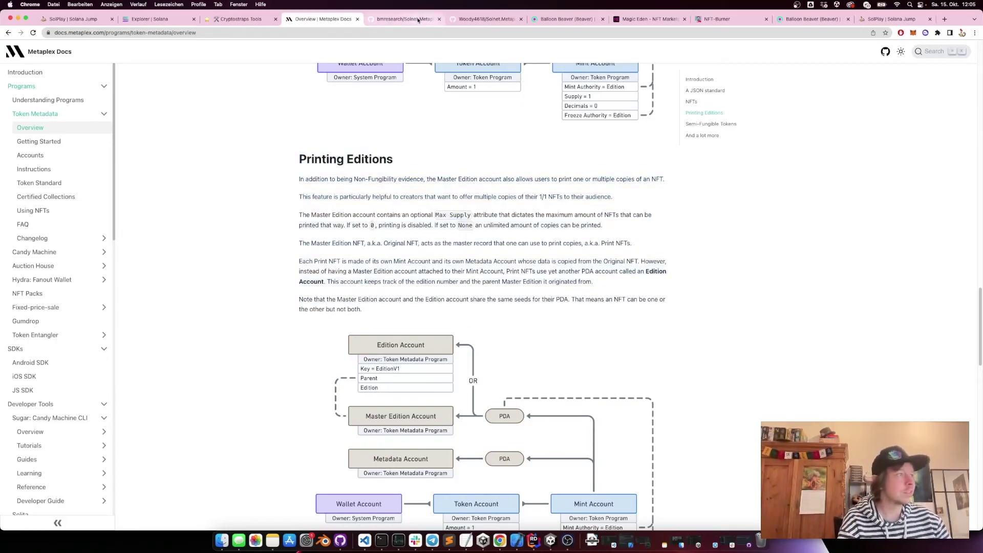
left_click(488, 19)
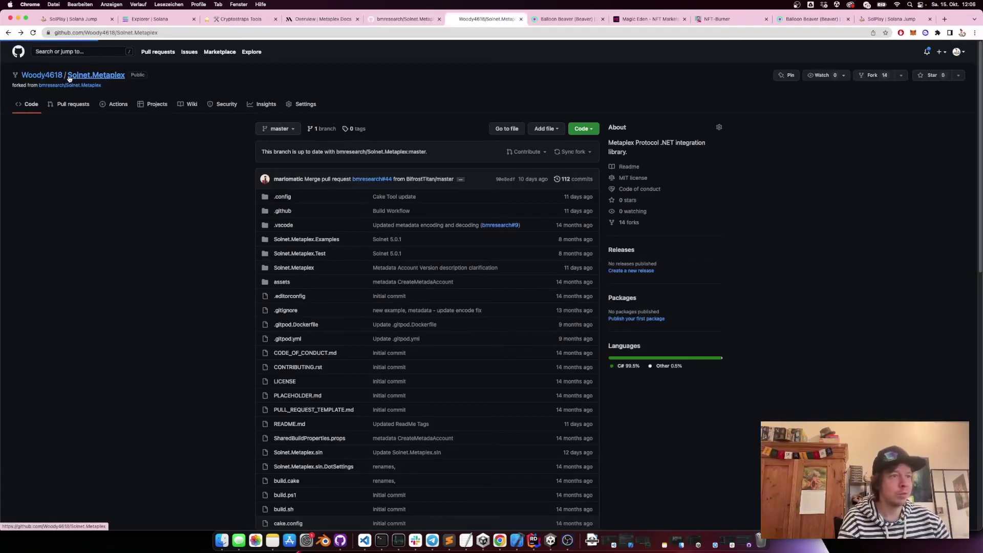
Step: Go from the SolPlay owner profile to the SolanaUnityDeeplinkExample repository
left_click(42, 75)
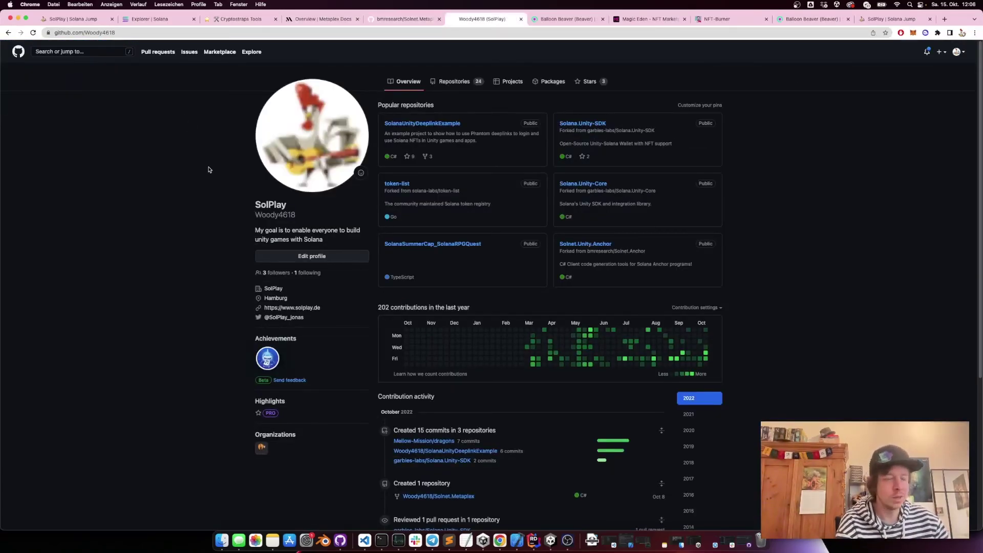
left_click(418, 124)
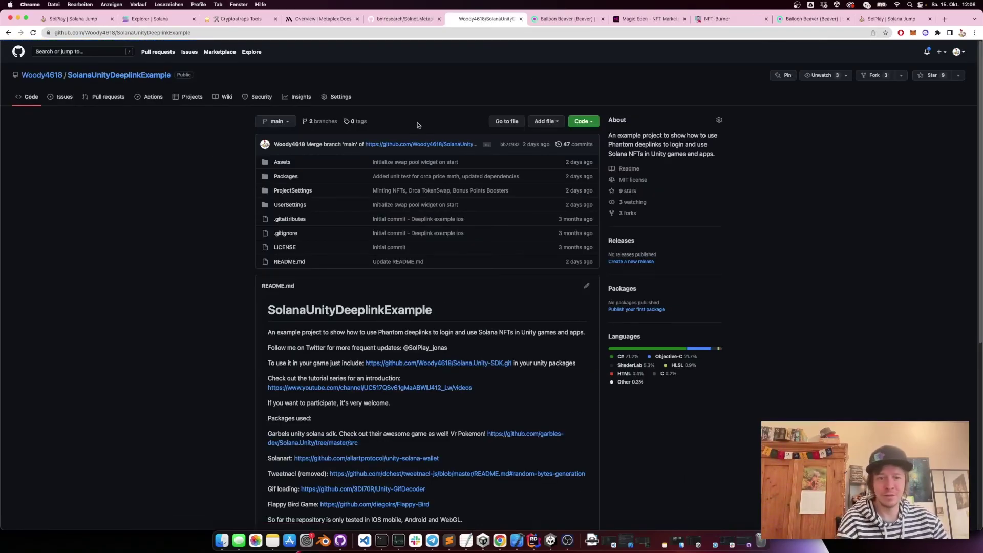